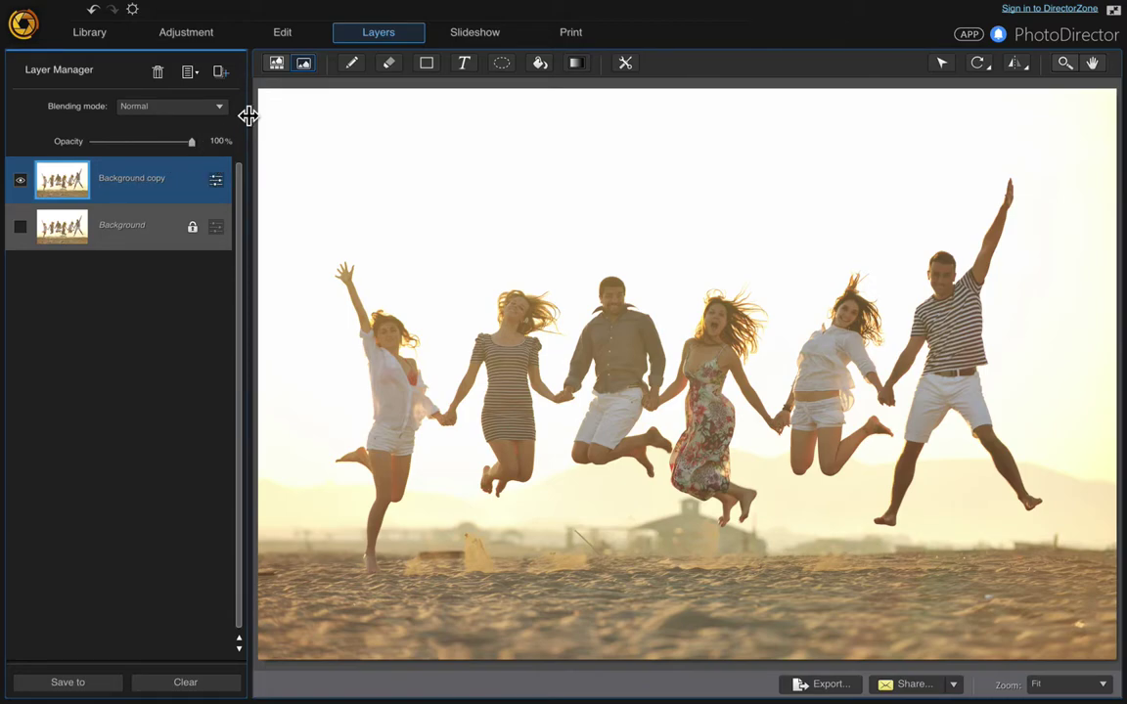
# Select a rectangular strip about 5087 × 209 px along the photo's upper edge on the Background copy layer
pyautogui.click(501, 65)
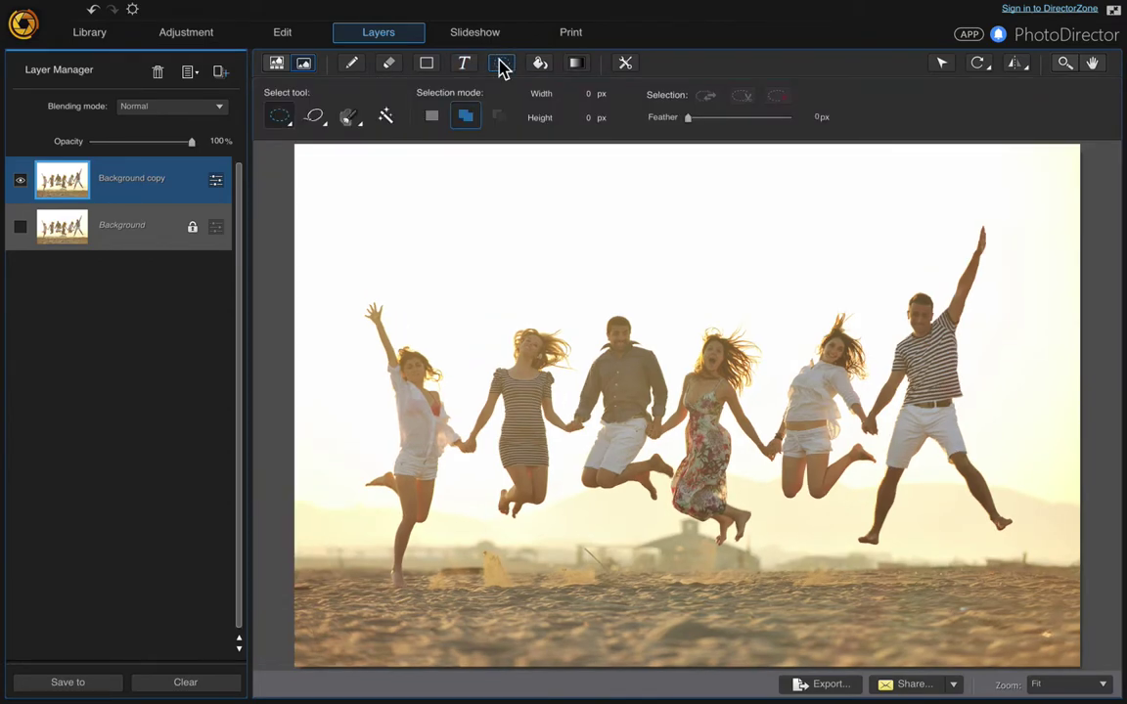
pyautogui.click(289, 126)
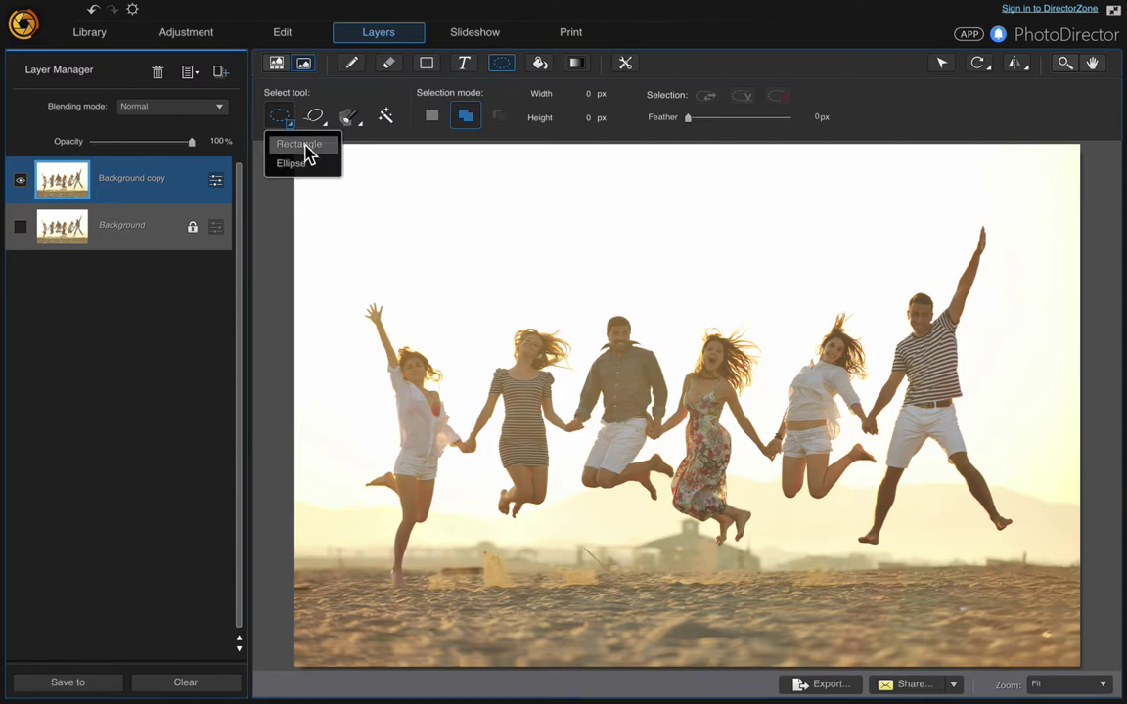
pyautogui.click(306, 149)
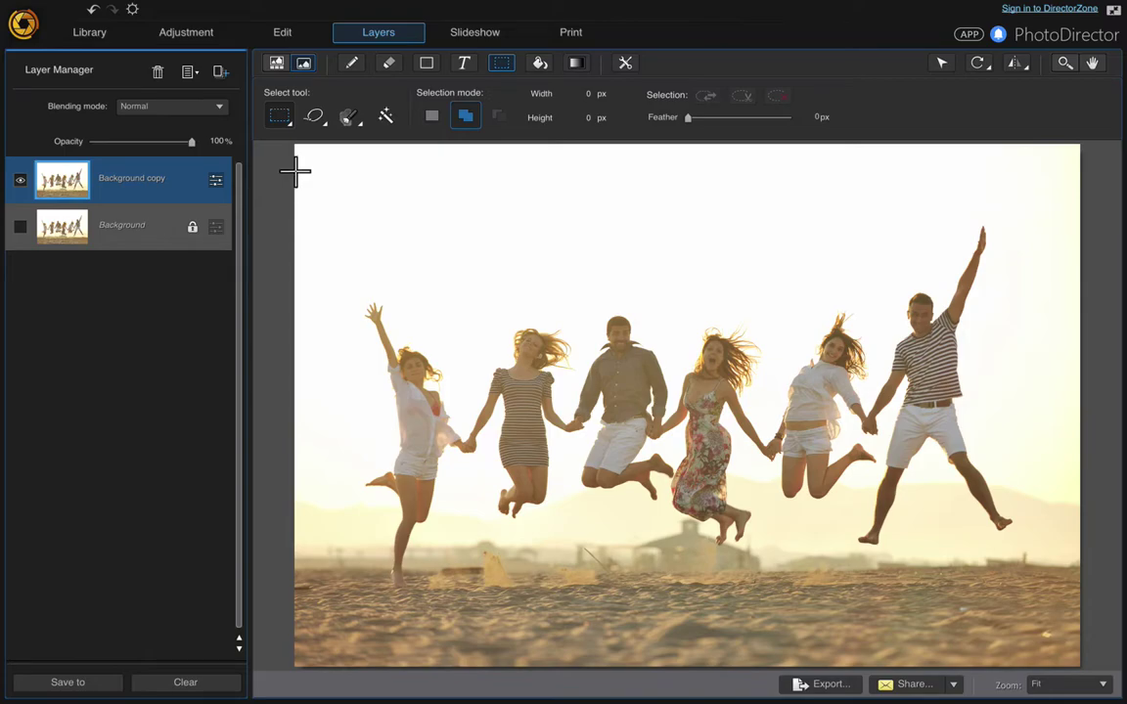
pyautogui.moveTo(295, 173); pyautogui.dragTo(1096, 148)
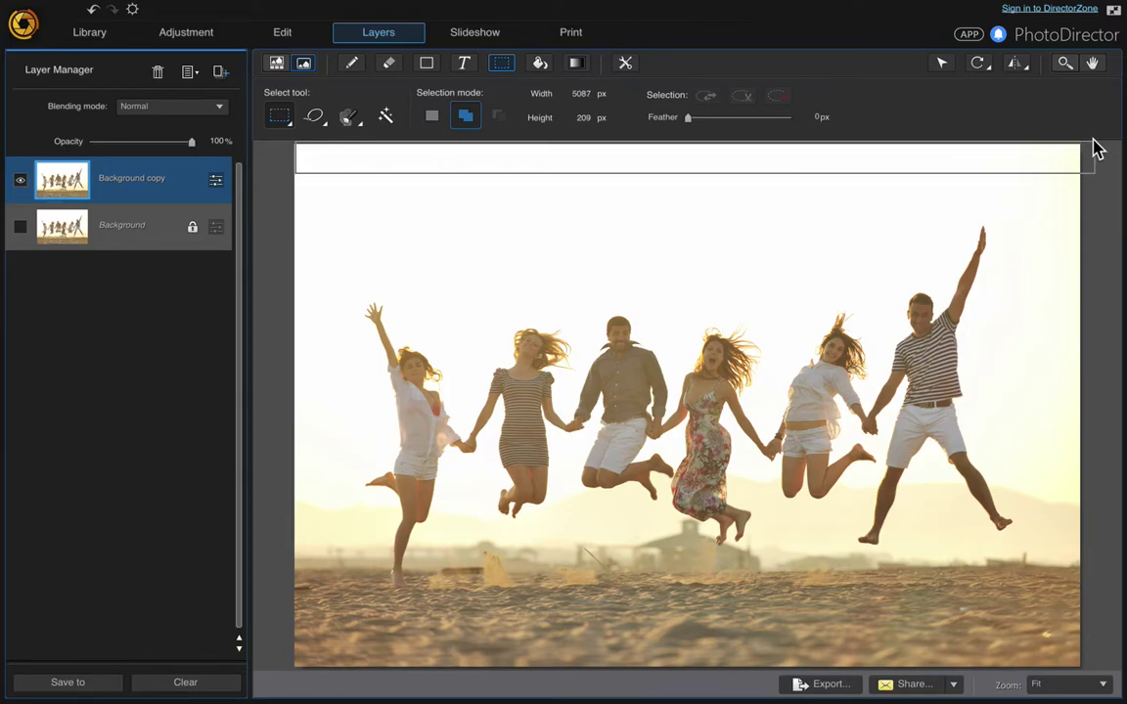
pyautogui.moveTo(1097, 149); pyautogui.dragTo(1097, 147)
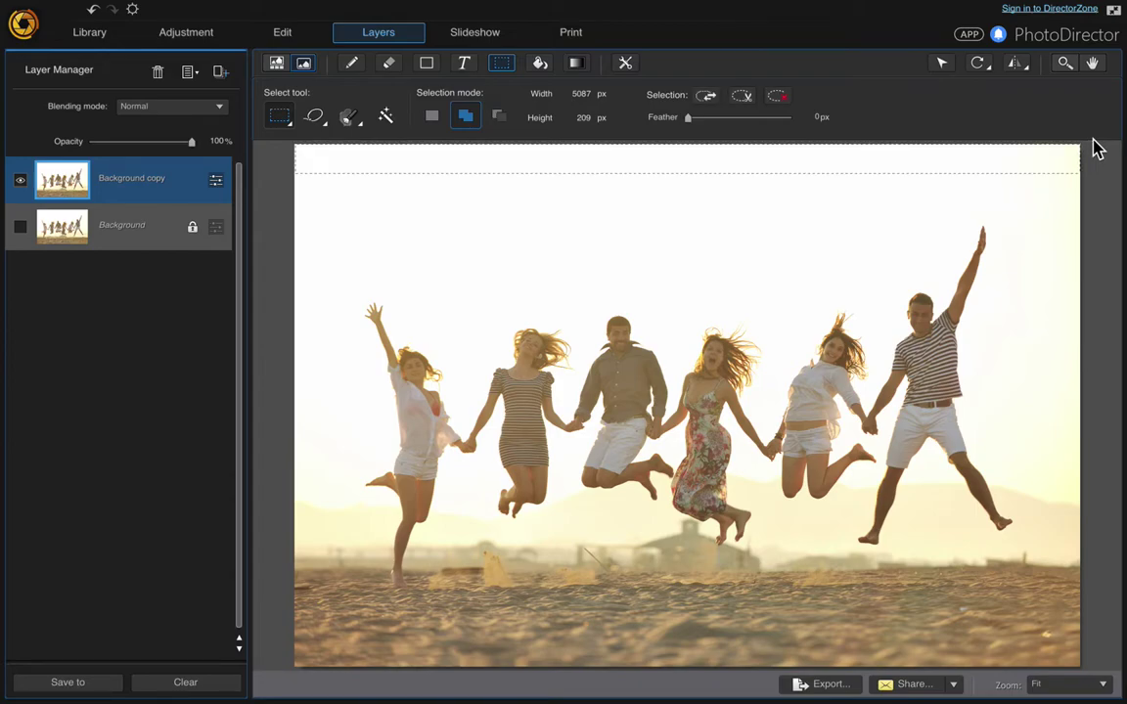
# Stretch the selected strip slightly past both side edges of the photo, and hide the strip's new layer, Layer 1
pyautogui.click(941, 65)
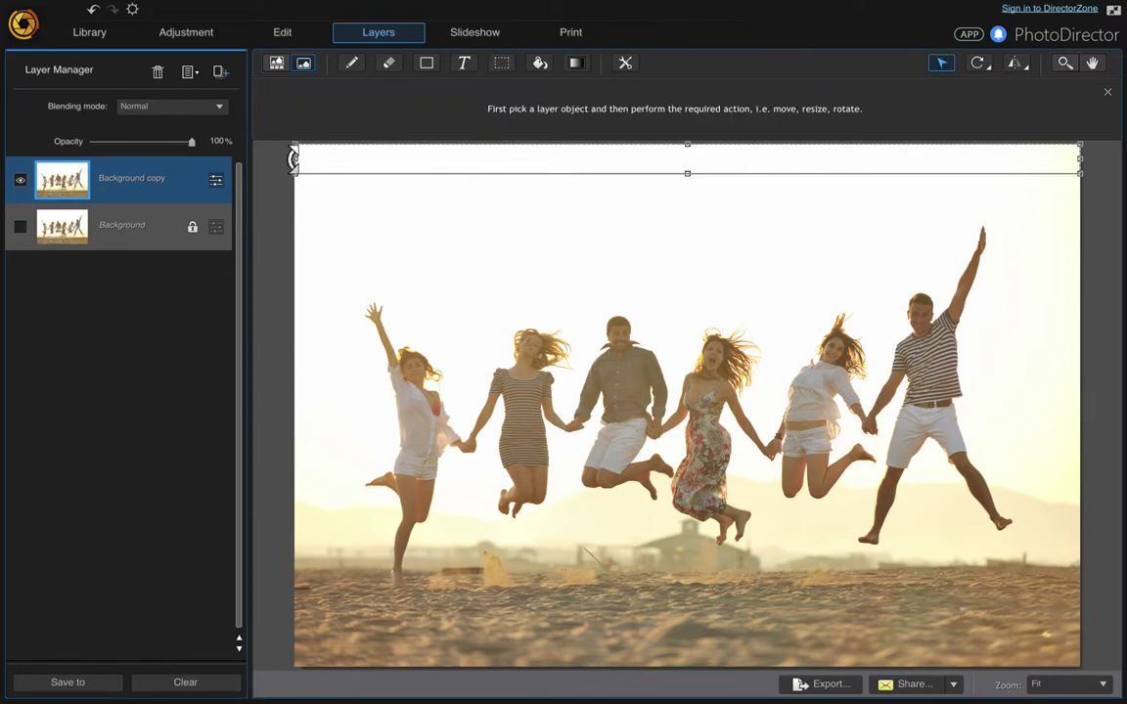
pyautogui.moveTo(293, 161); pyautogui.dragTo(289, 162)
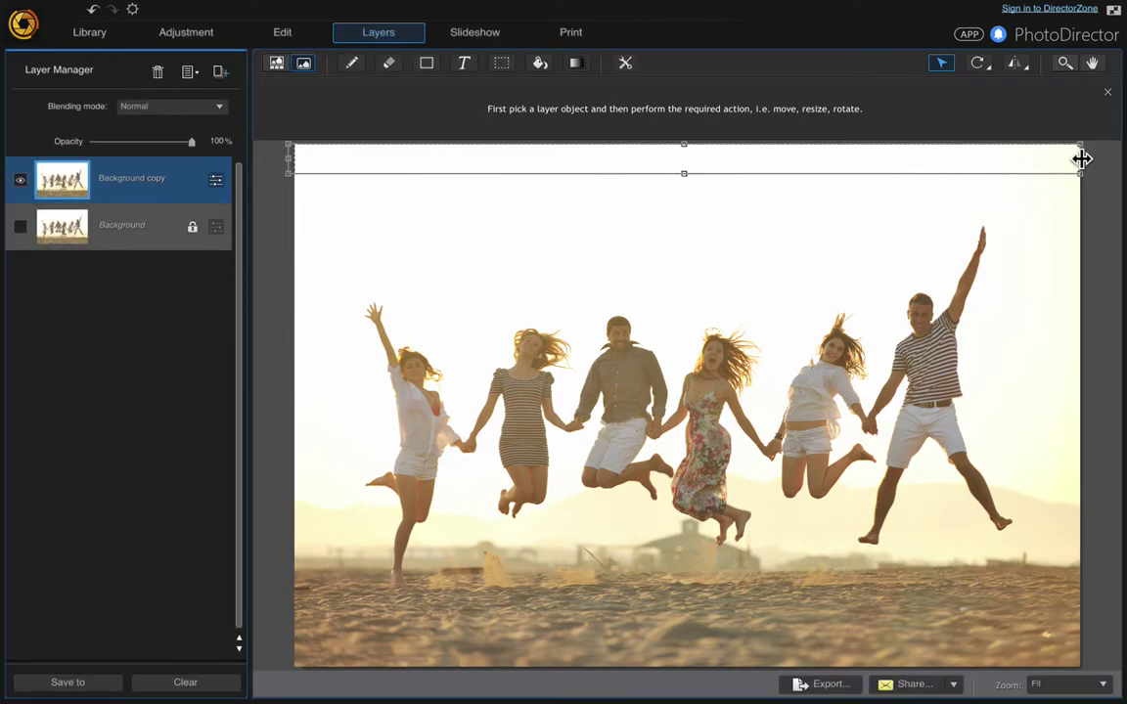
pyautogui.moveTo(1082, 159); pyautogui.dragTo(1087, 158)
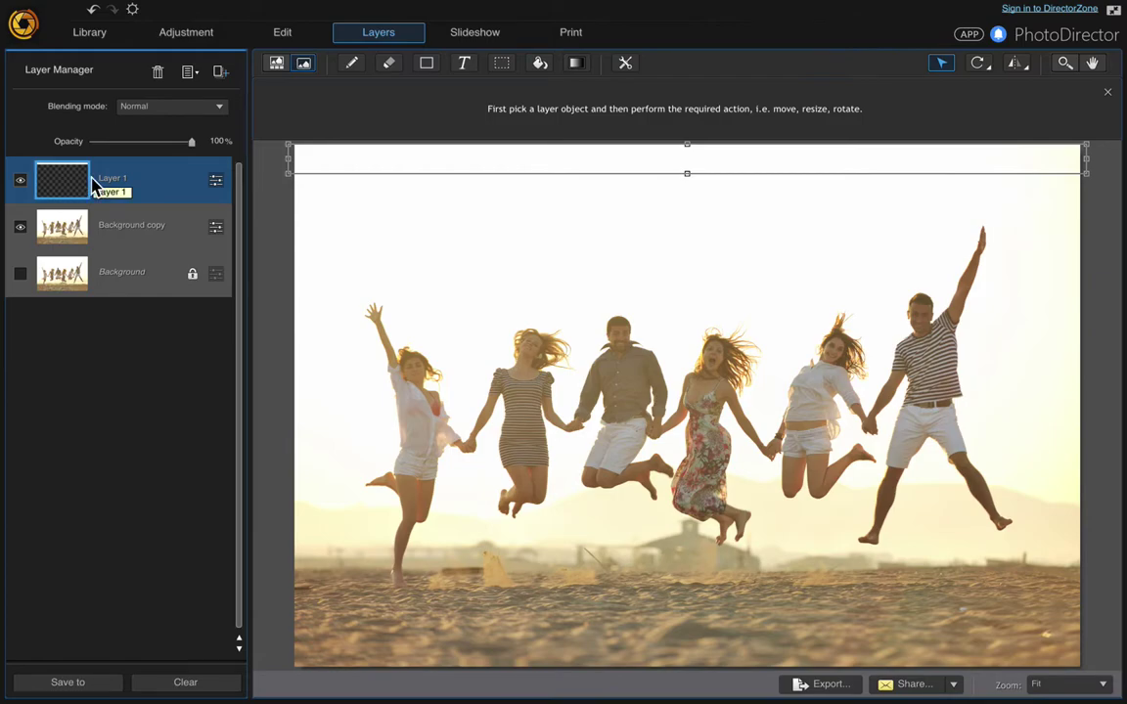
pyautogui.click(20, 181)
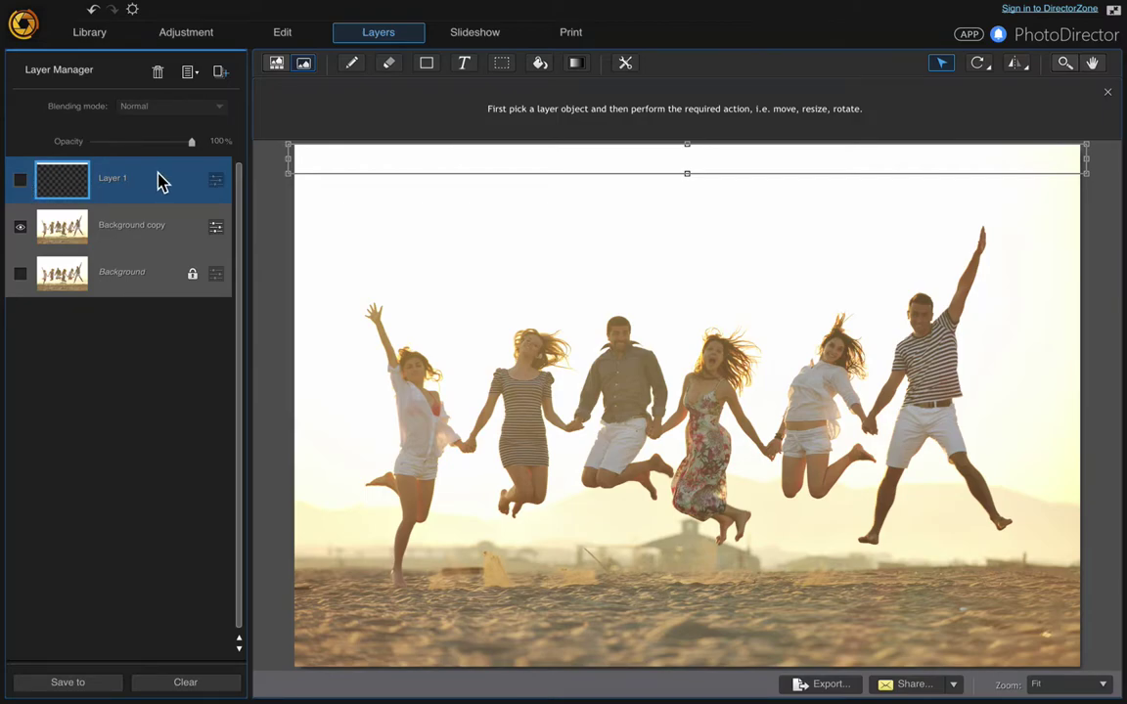
# Cut an elliptical area about 568 × 528 px around the leftmost woman's head from Background copy and paste it as a new layer
pyautogui.click(141, 240)
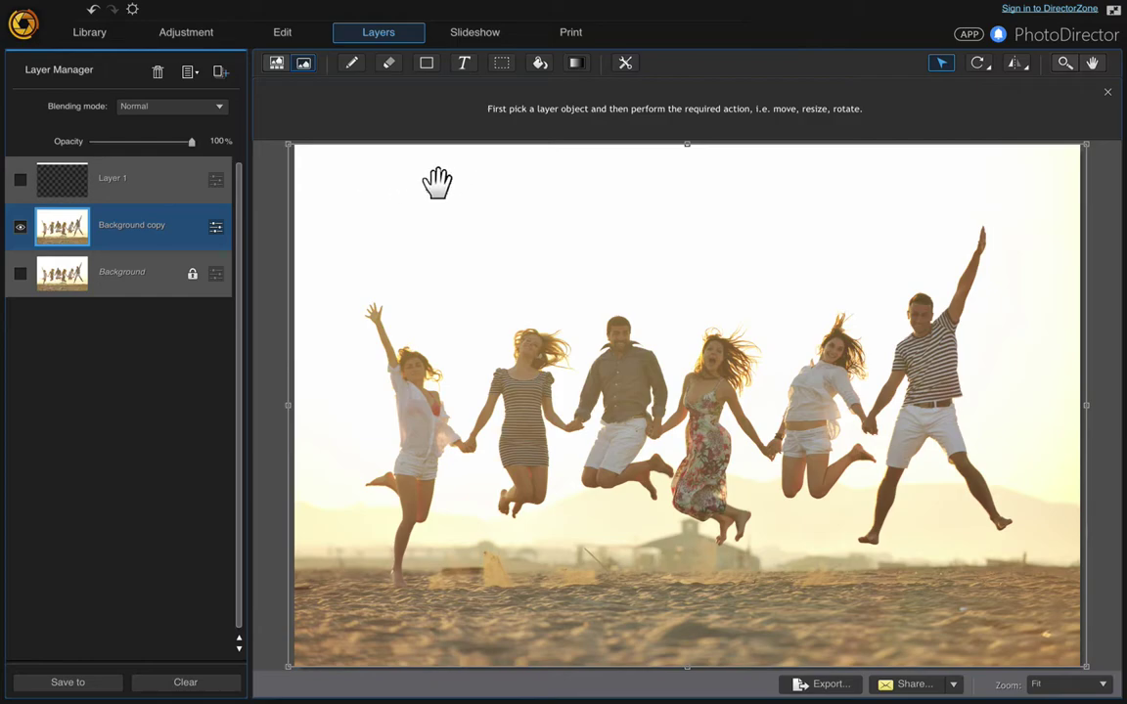
pyautogui.click(501, 64)
pyautogui.click(288, 123)
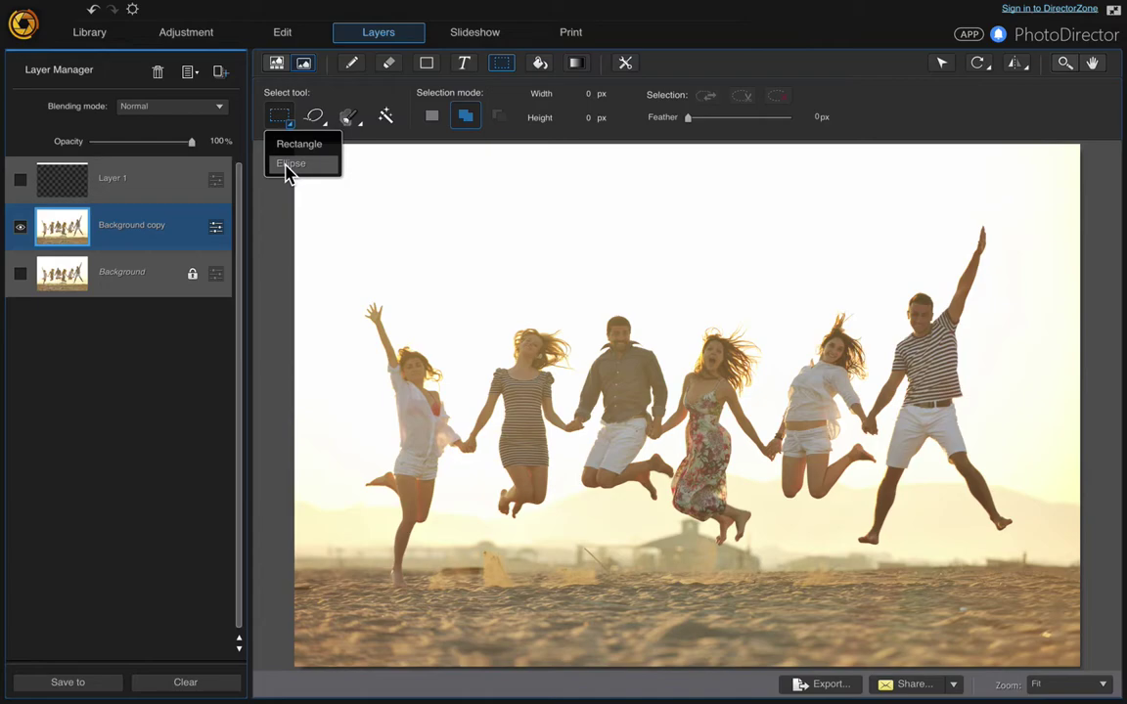
pyautogui.click(288, 166)
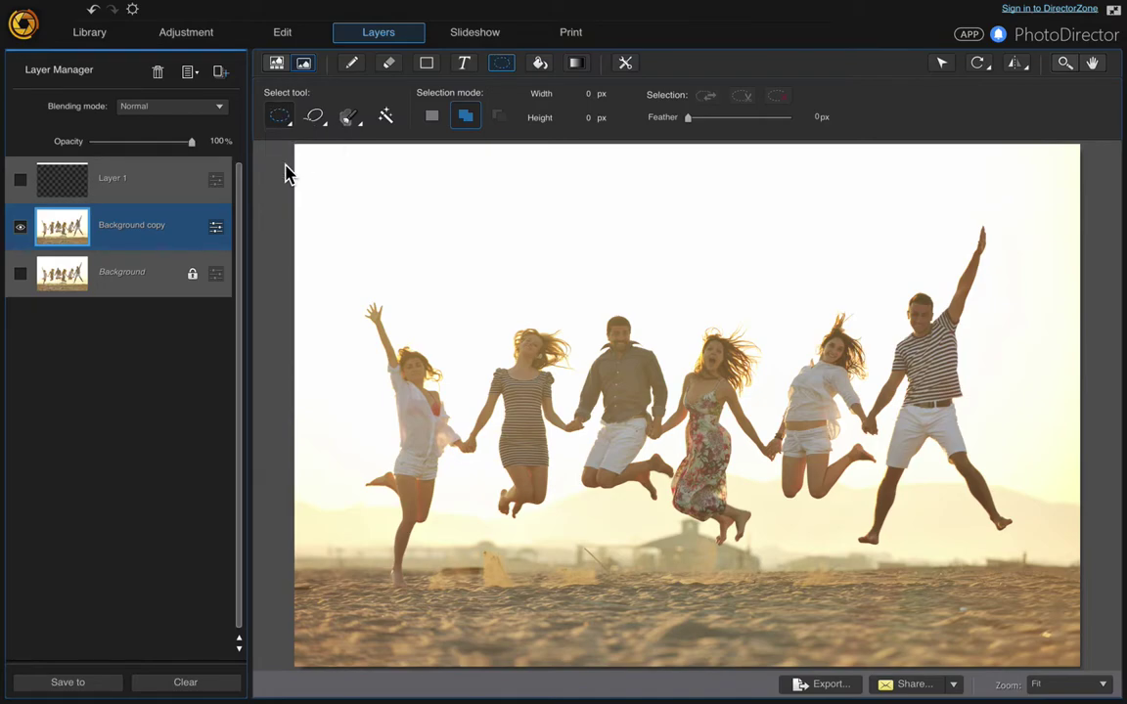
pyautogui.moveTo(374, 330); pyautogui.dragTo(462, 412)
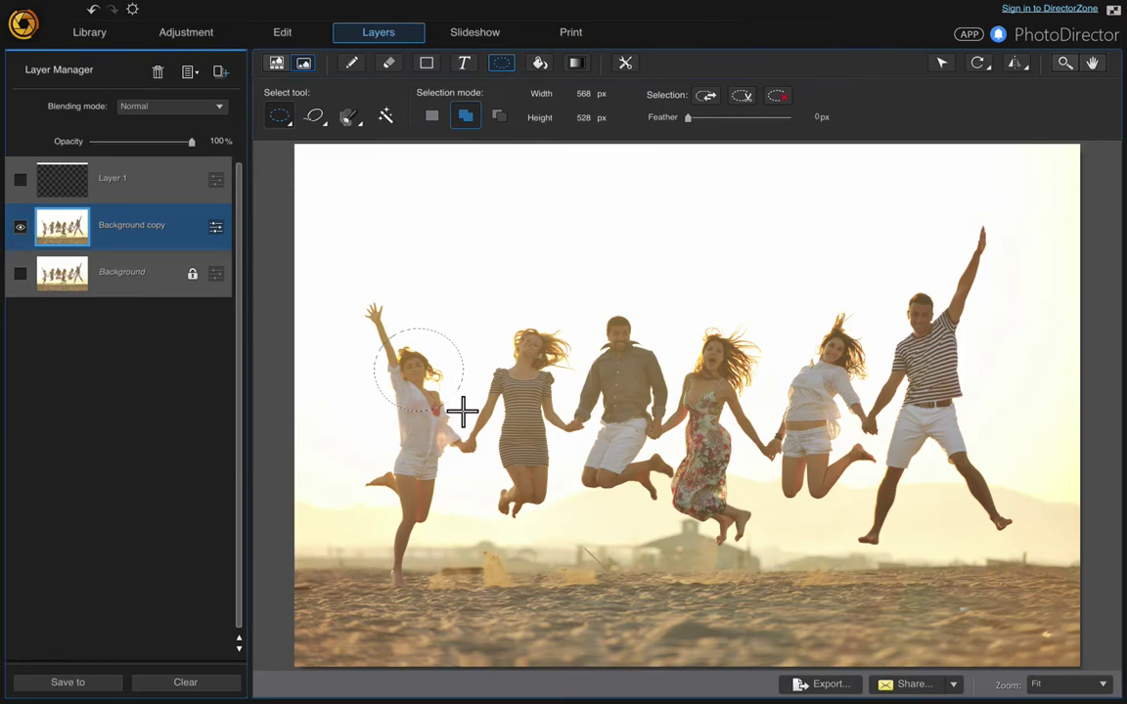
pyautogui.press('Delete')
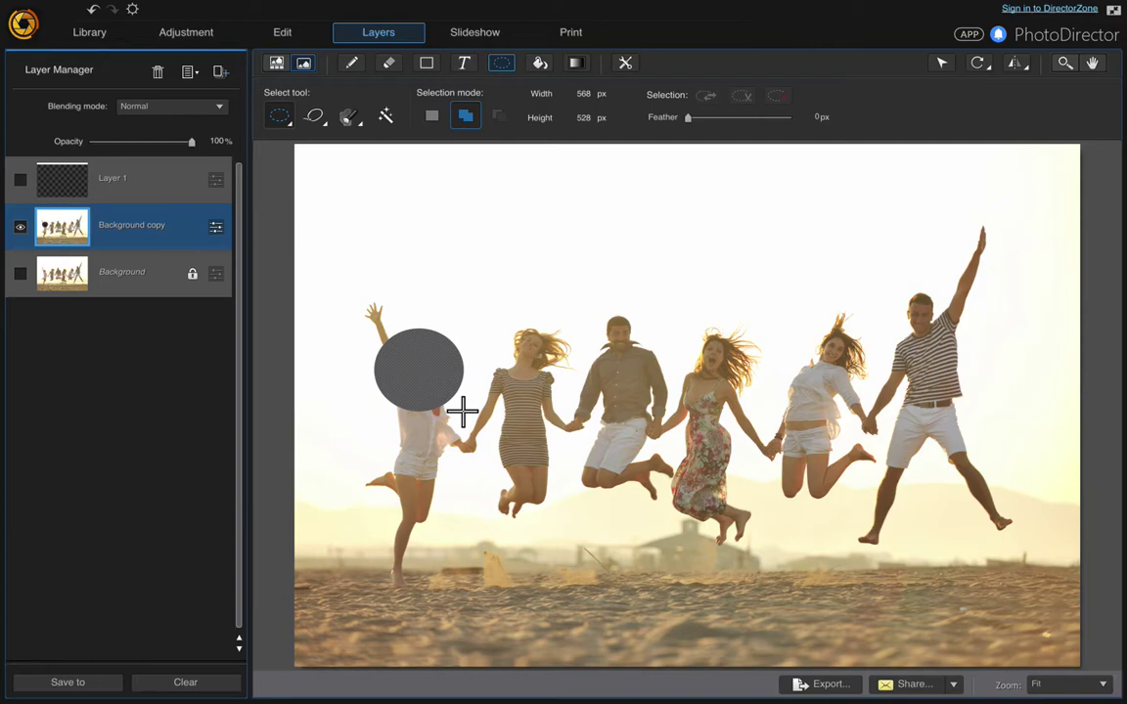
pyautogui.hotkey('ctrl', 'v')
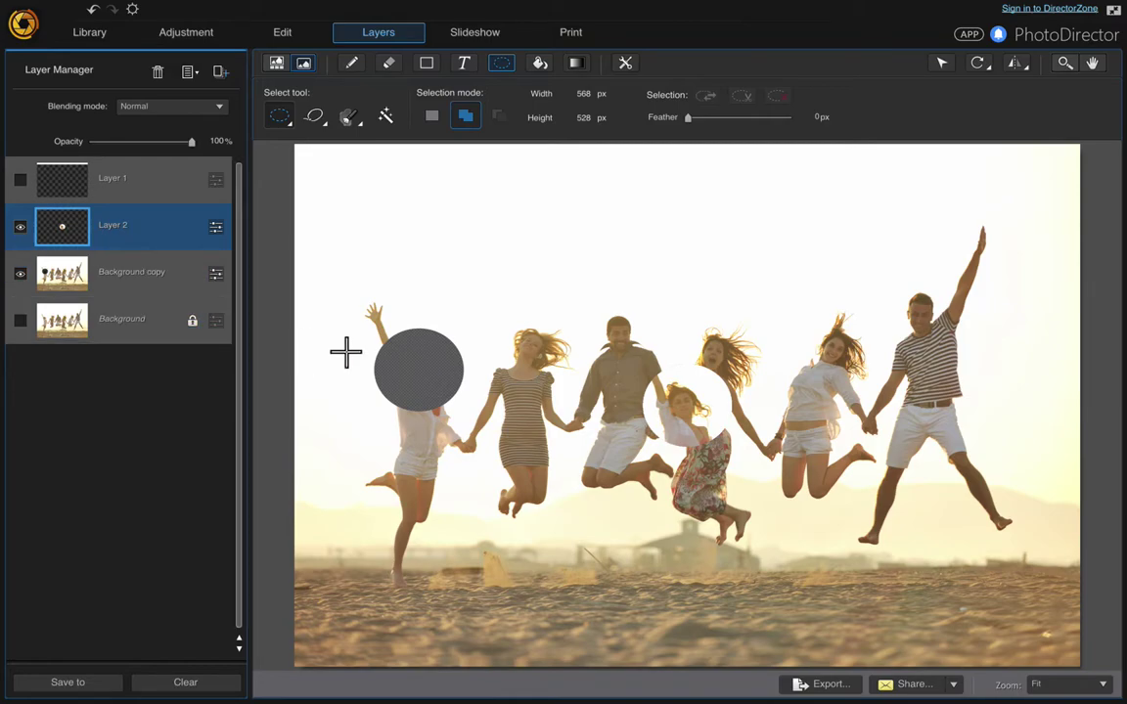
# Cut a new elliptical selection about 572 × 538 px around the second woman's head from Background copy and paste it as a new layer
pyautogui.keyDown('ctrl'); pyautogui.click(44, 288); pyautogui.keyUp('ctrl')
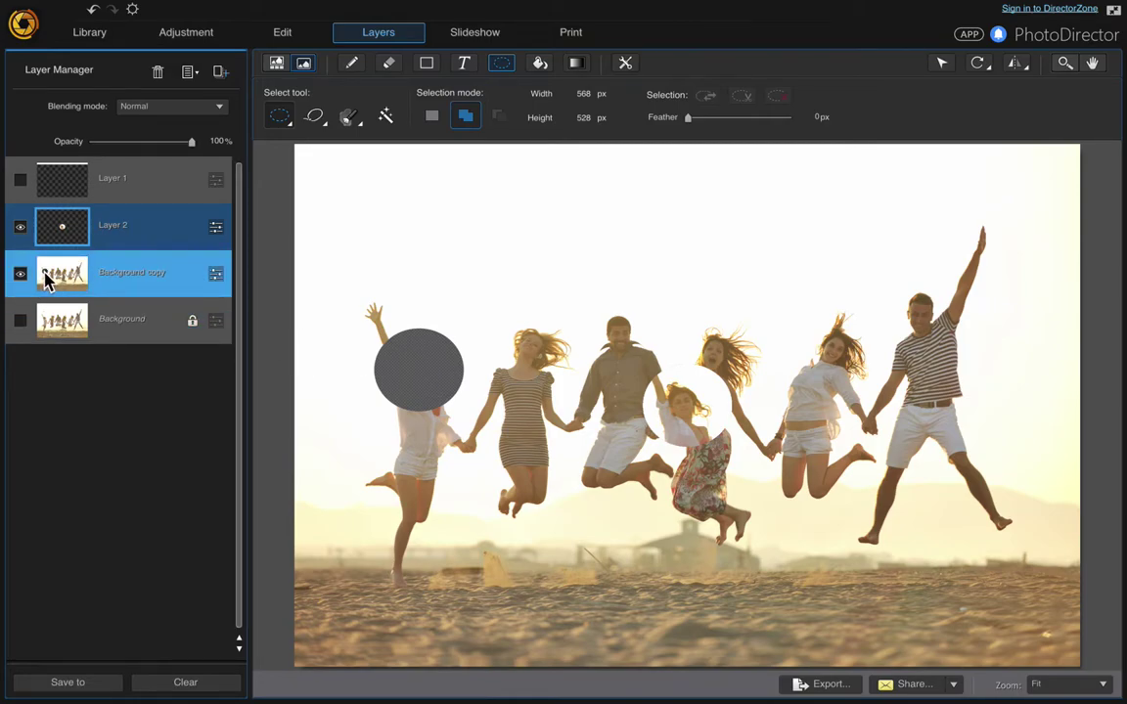
pyautogui.keyDown('ctrl'); pyautogui.click(56, 282); pyautogui.keyUp('ctrl')
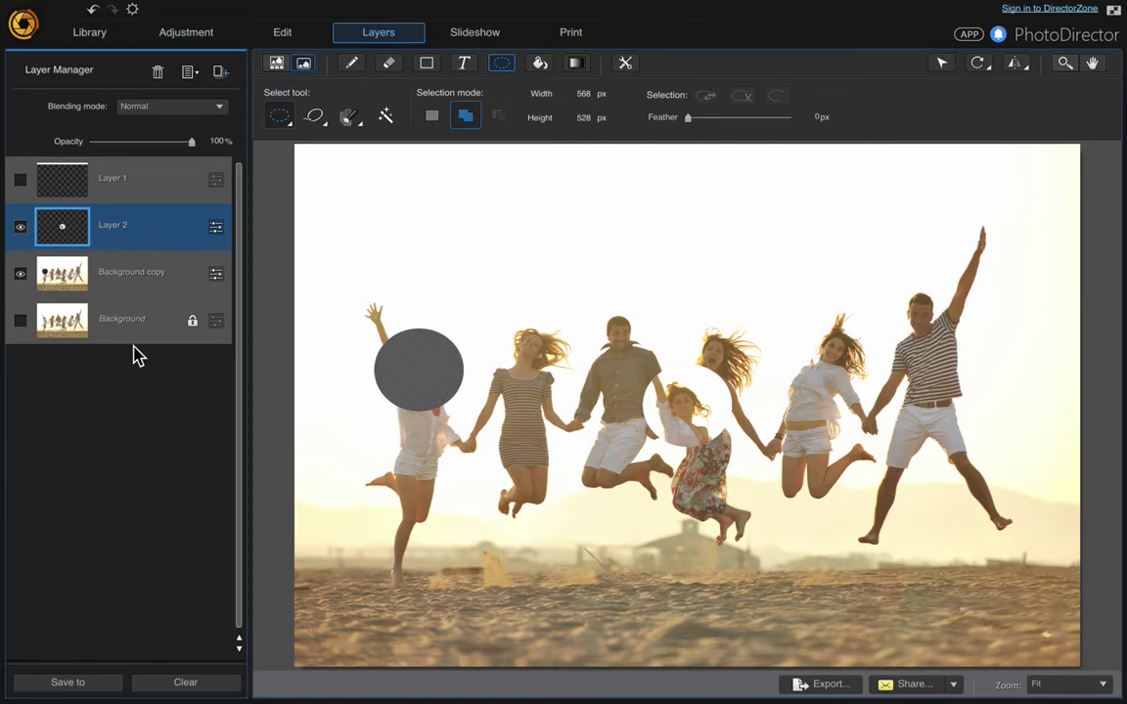
pyautogui.click(118, 272)
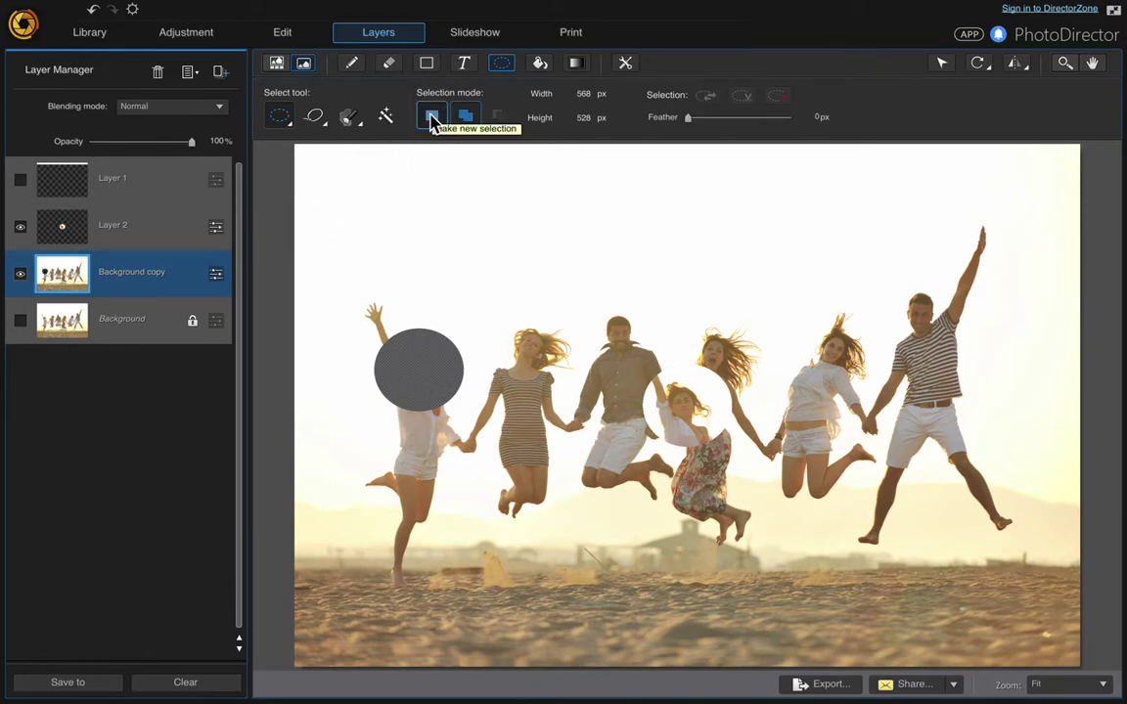
pyautogui.click(432, 119)
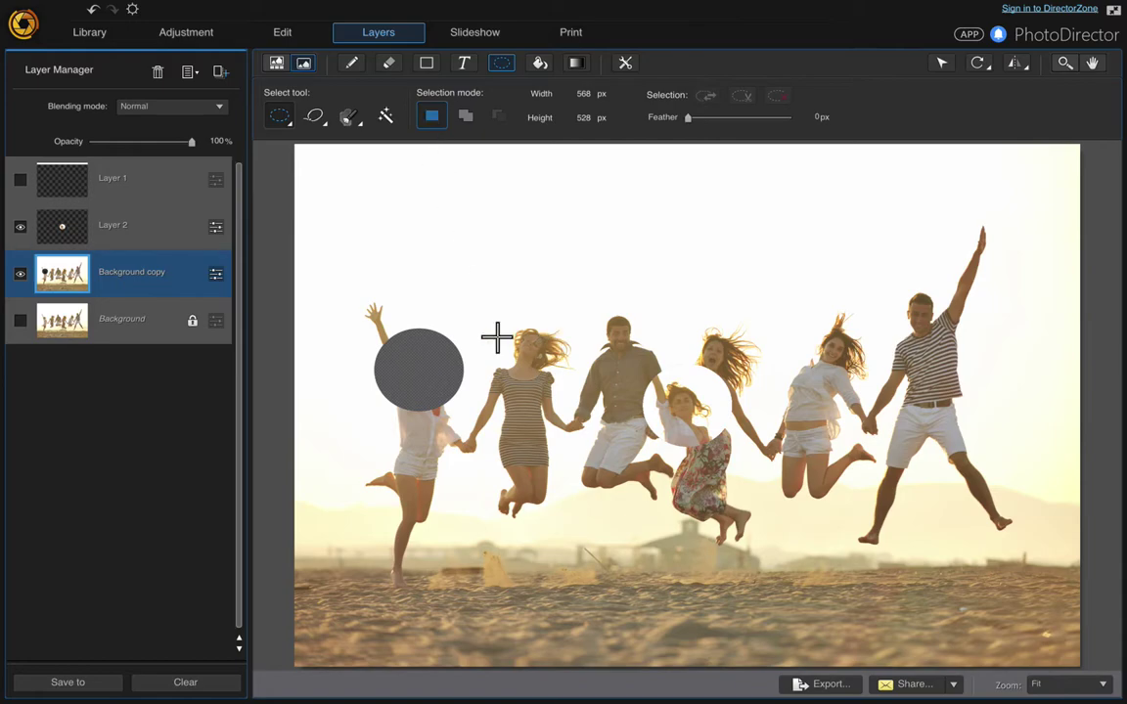
pyautogui.moveTo(490, 313); pyautogui.dragTo(577, 395)
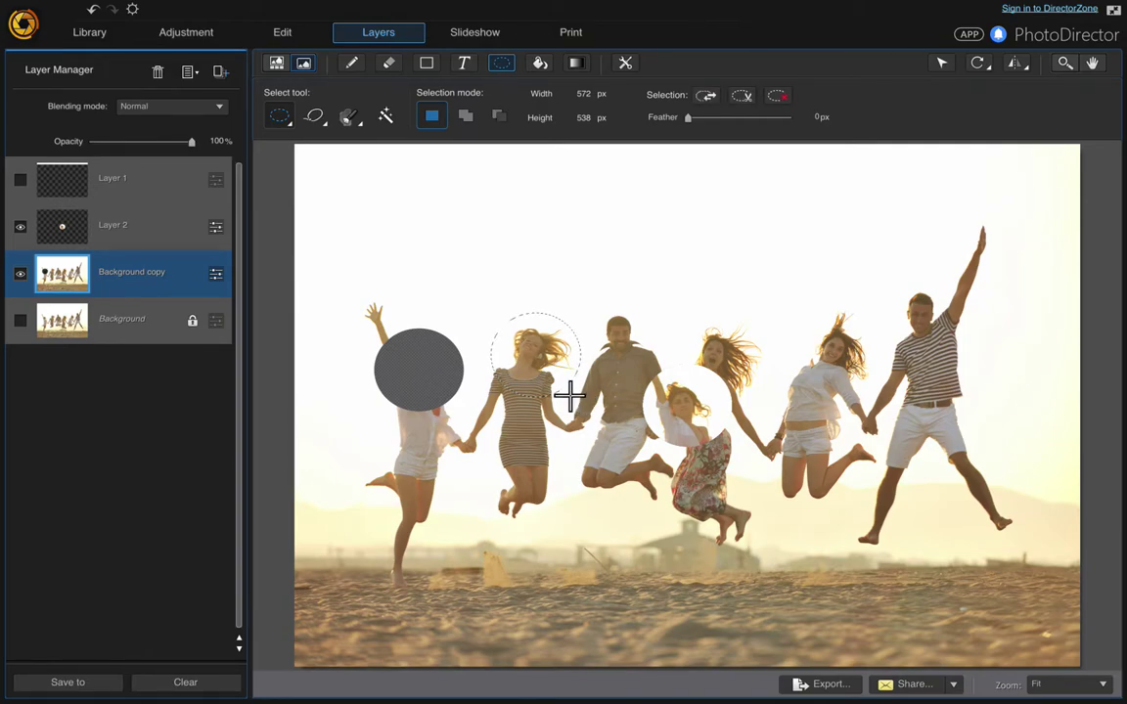
pyautogui.press('Delete')
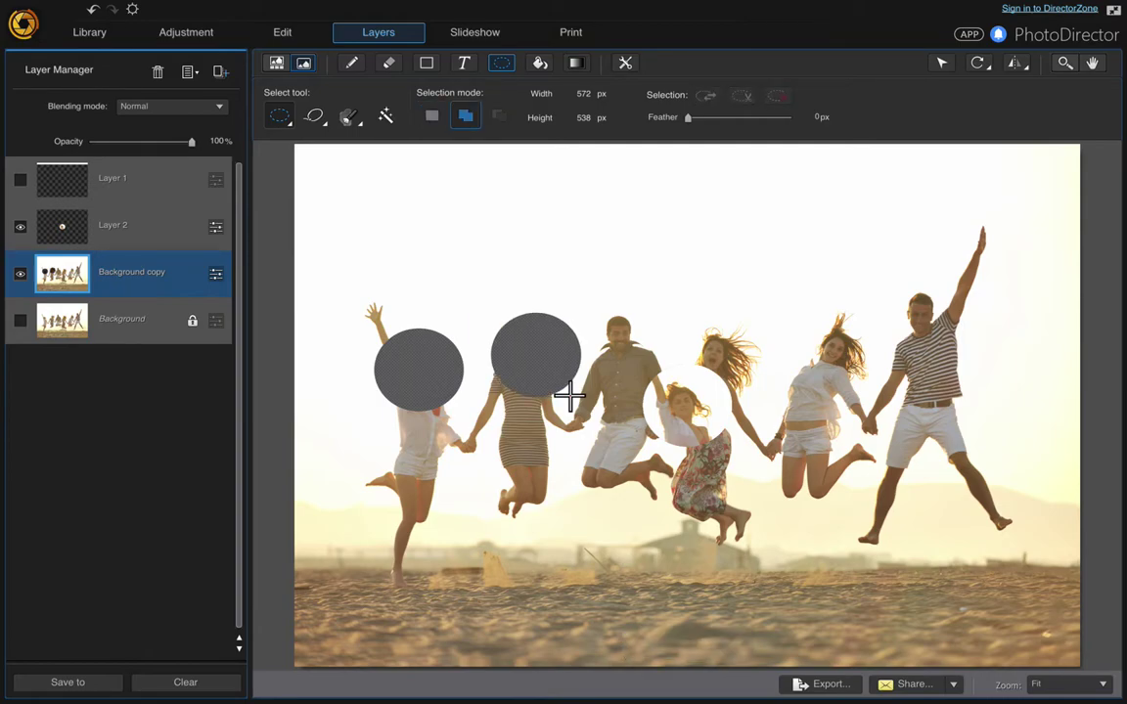
pyautogui.hotkey('ctrl', 'v')
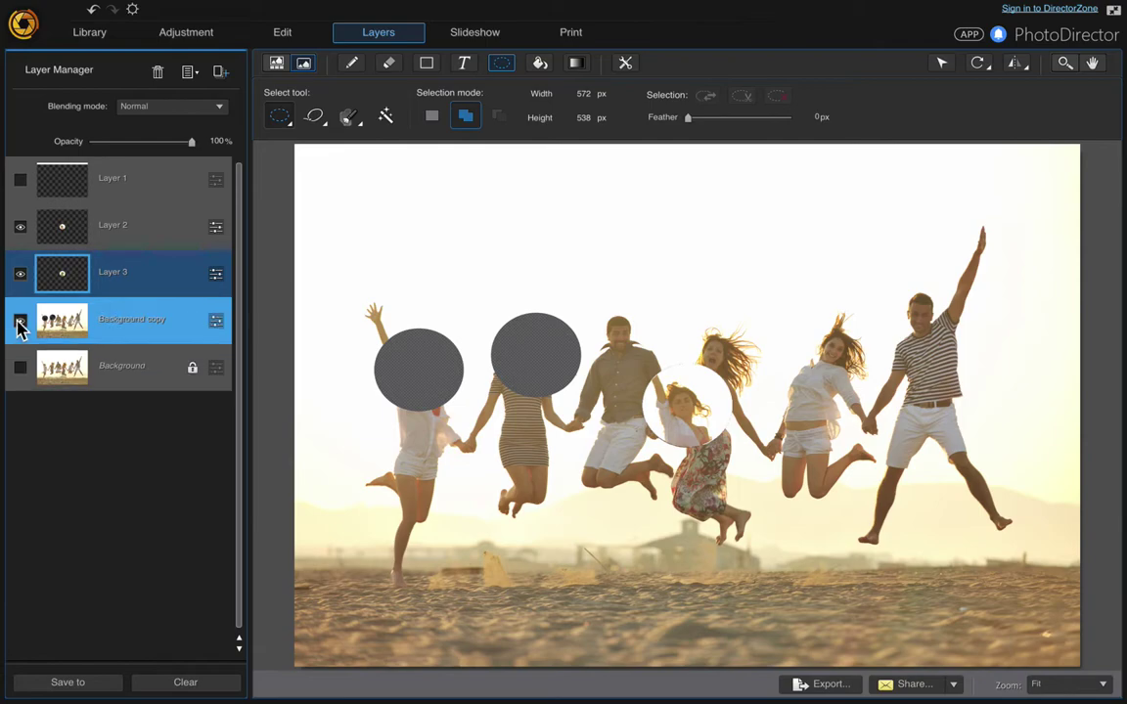
# Make Background copy the active layer and hide the pasted head layers, Layer 2 and Layer 3
pyautogui.click(124, 331)
pyautogui.click(19, 226)
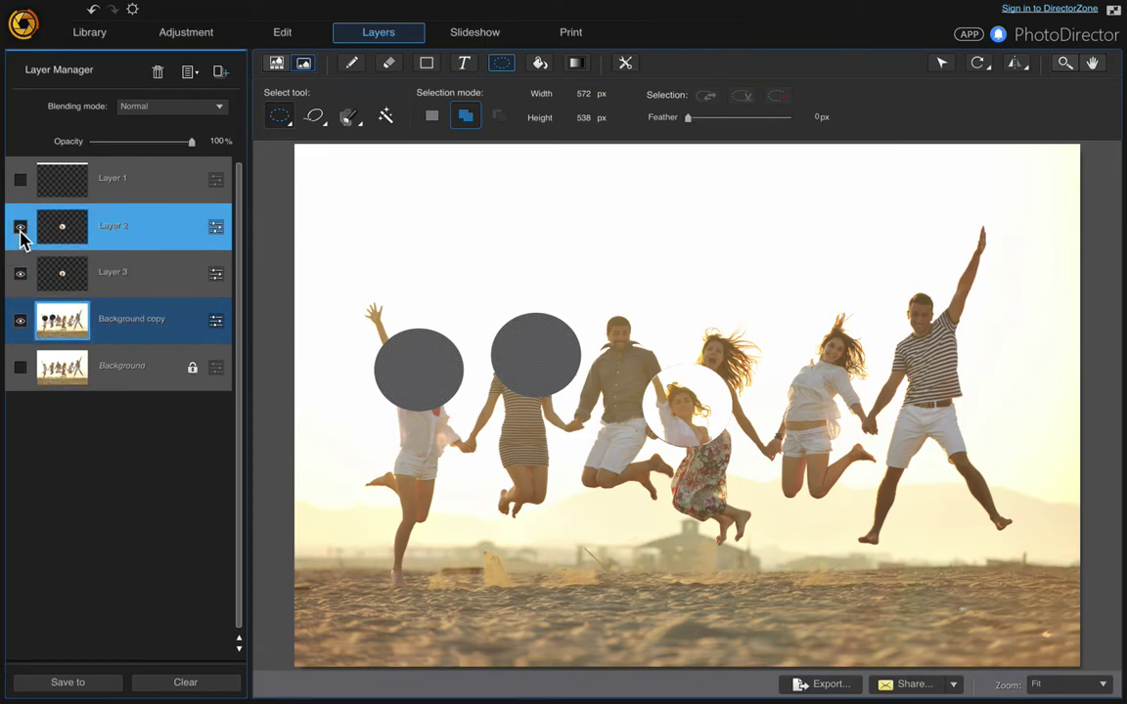
pyautogui.click(19, 273)
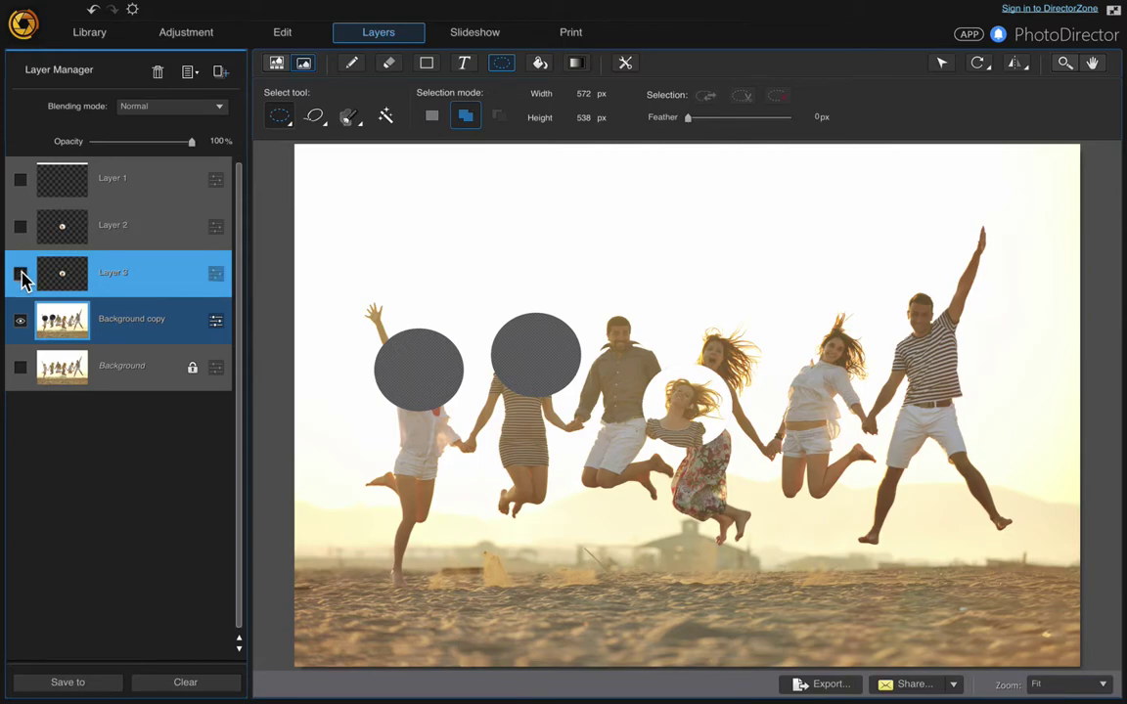
# Cut a new elliptical selection about 573 × 533 px around the middle man's head from Background copy and paste it as a new layer
pyautogui.click(175, 321)
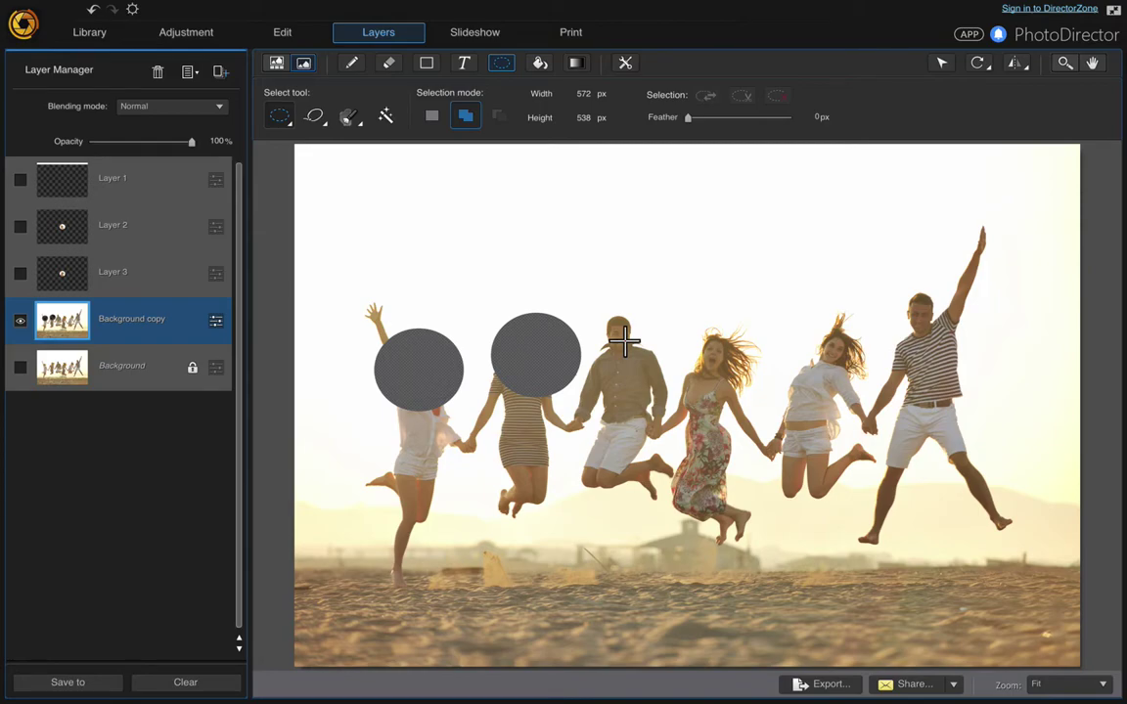
pyautogui.click(432, 117)
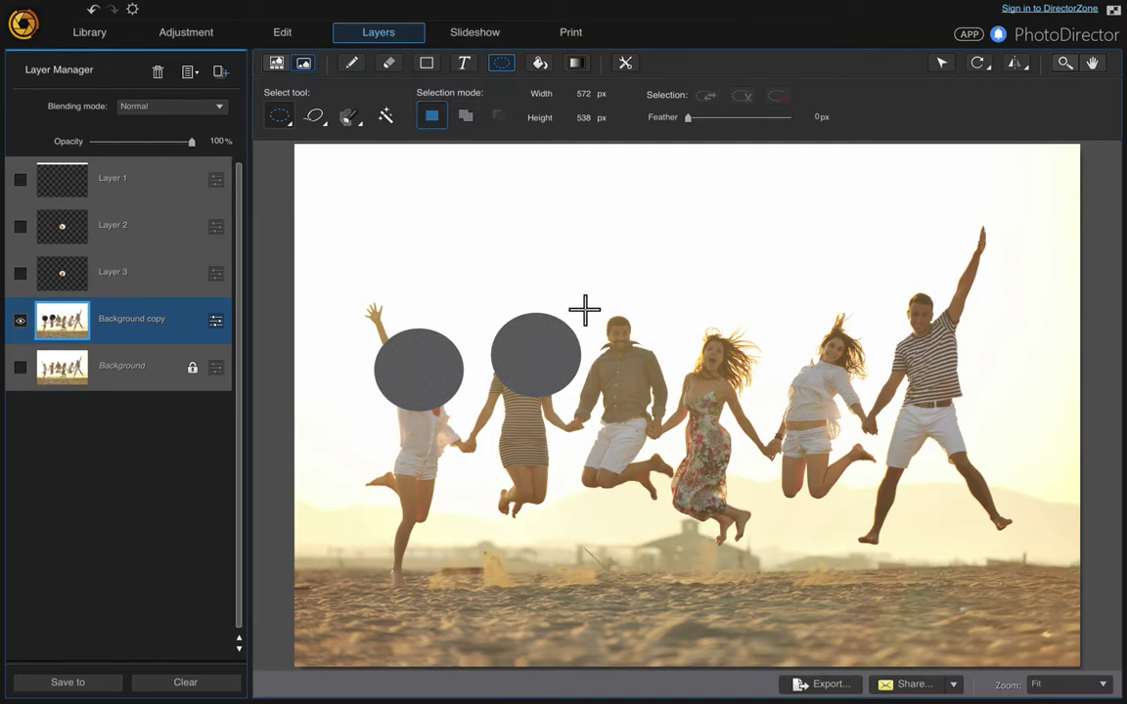
pyautogui.moveTo(581, 308); pyautogui.dragTo(670, 392)
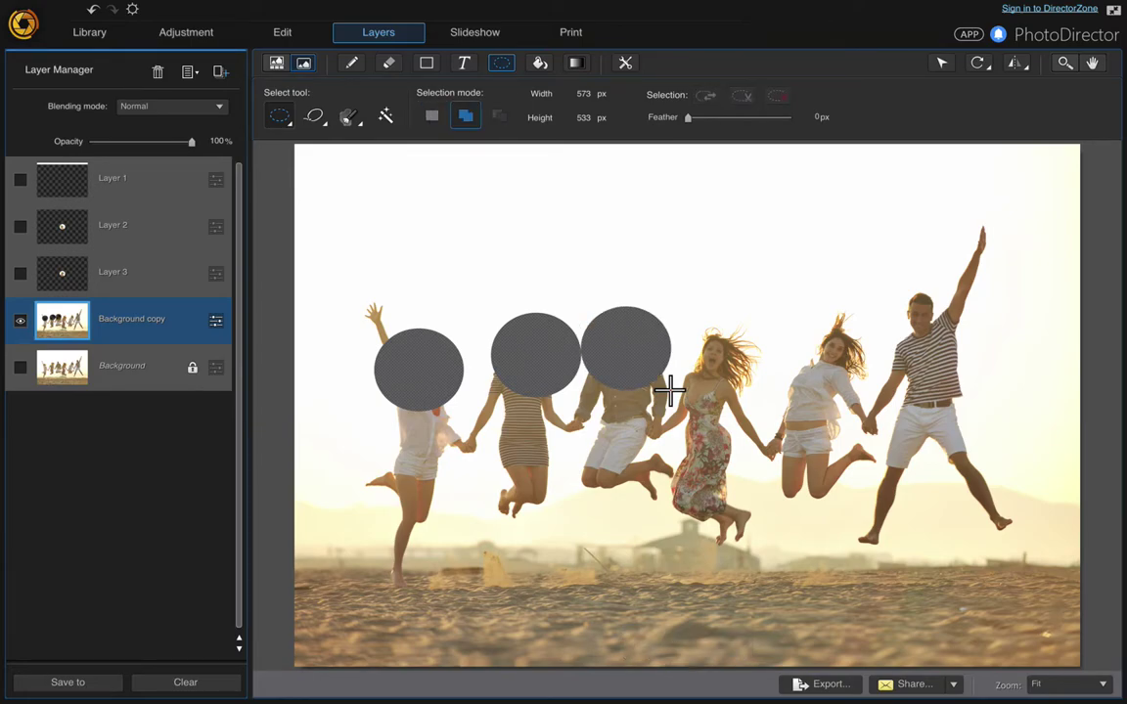
pyautogui.hotkey('ctrl', 'v')
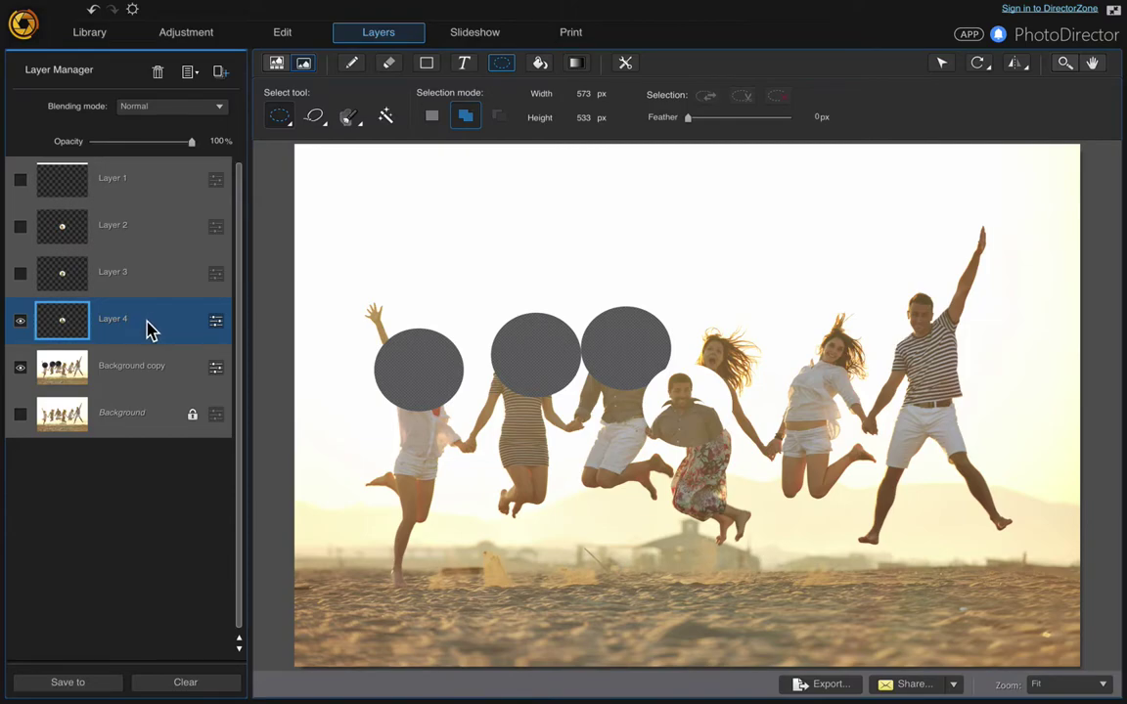
# Cut a new elliptical selection about 563 × 568 px around the floral-dress woman's head from Background copy and paste it as a new layer
pyautogui.click(127, 374)
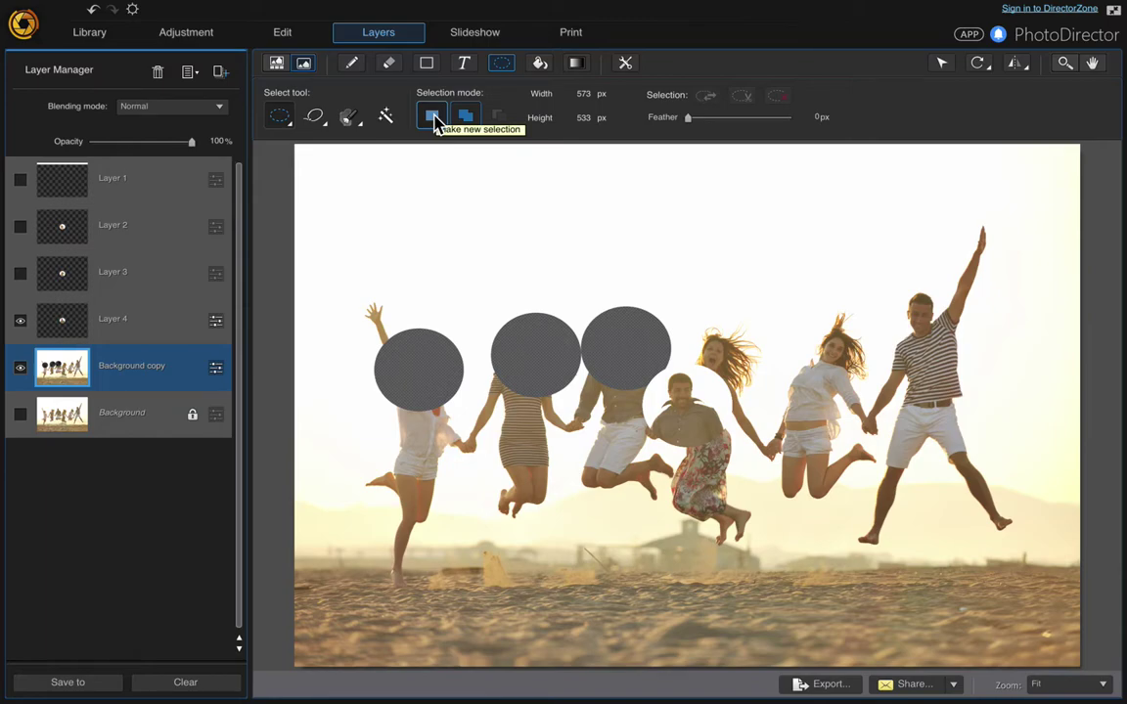
pyautogui.click(434, 119)
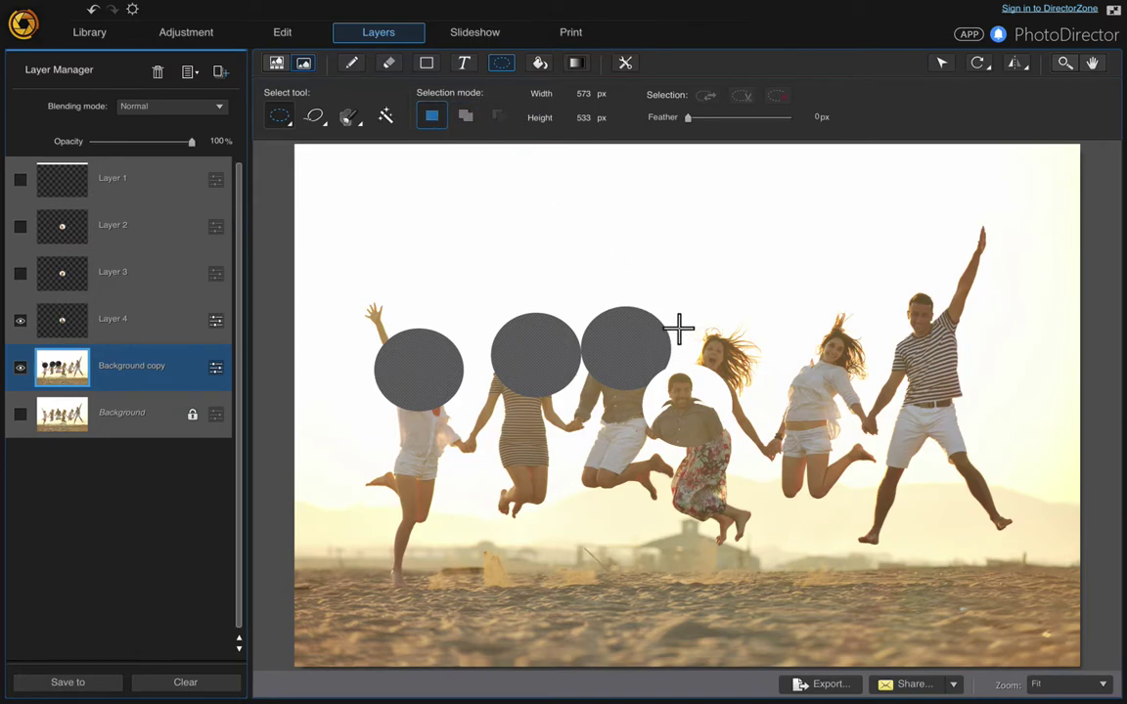
pyautogui.moveTo(675, 323); pyautogui.dragTo(764, 414)
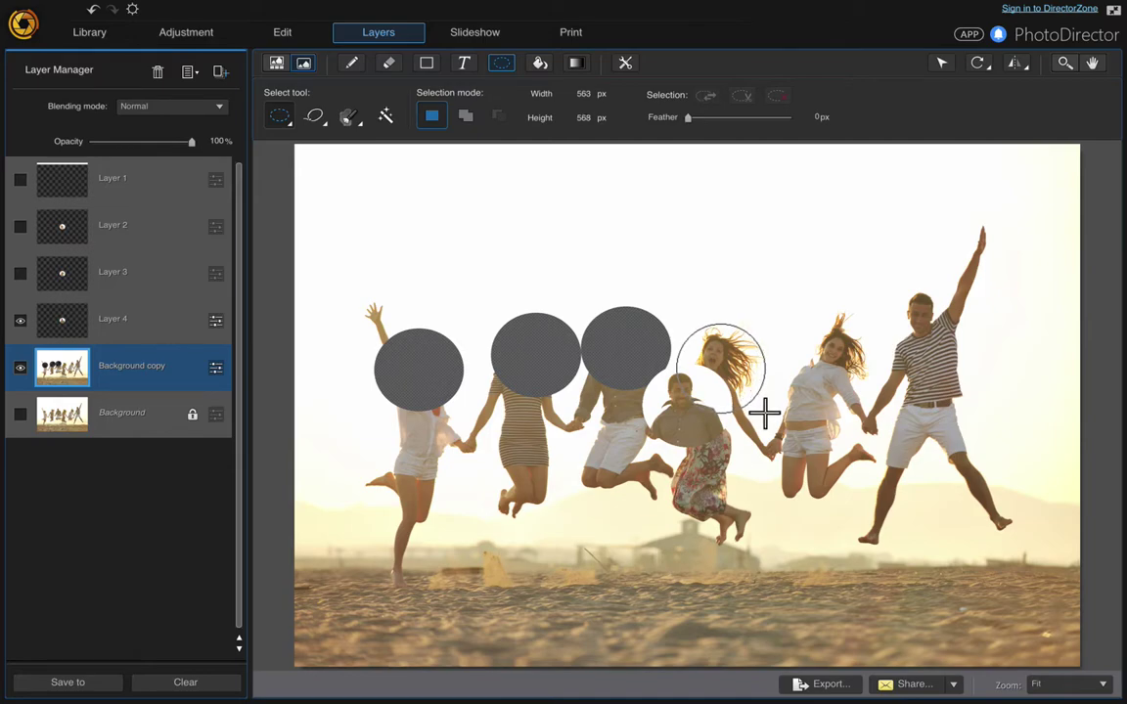
pyautogui.moveTo(764, 414); pyautogui.dragTo(765, 414)
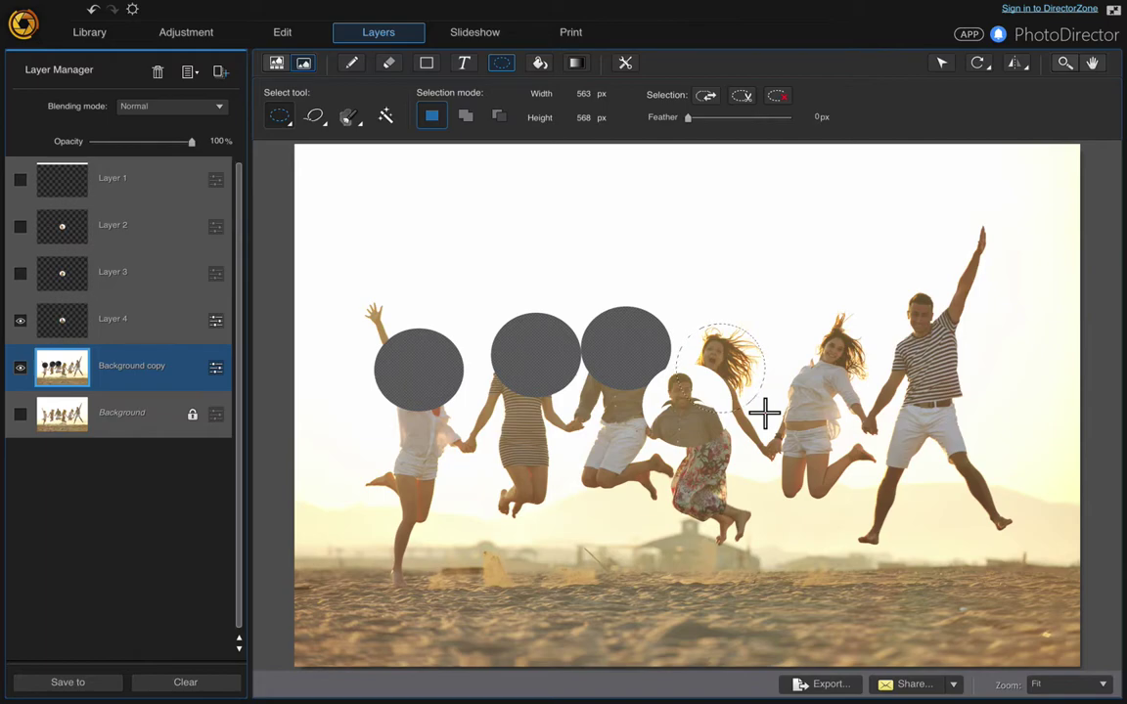
pyautogui.click(764, 414)
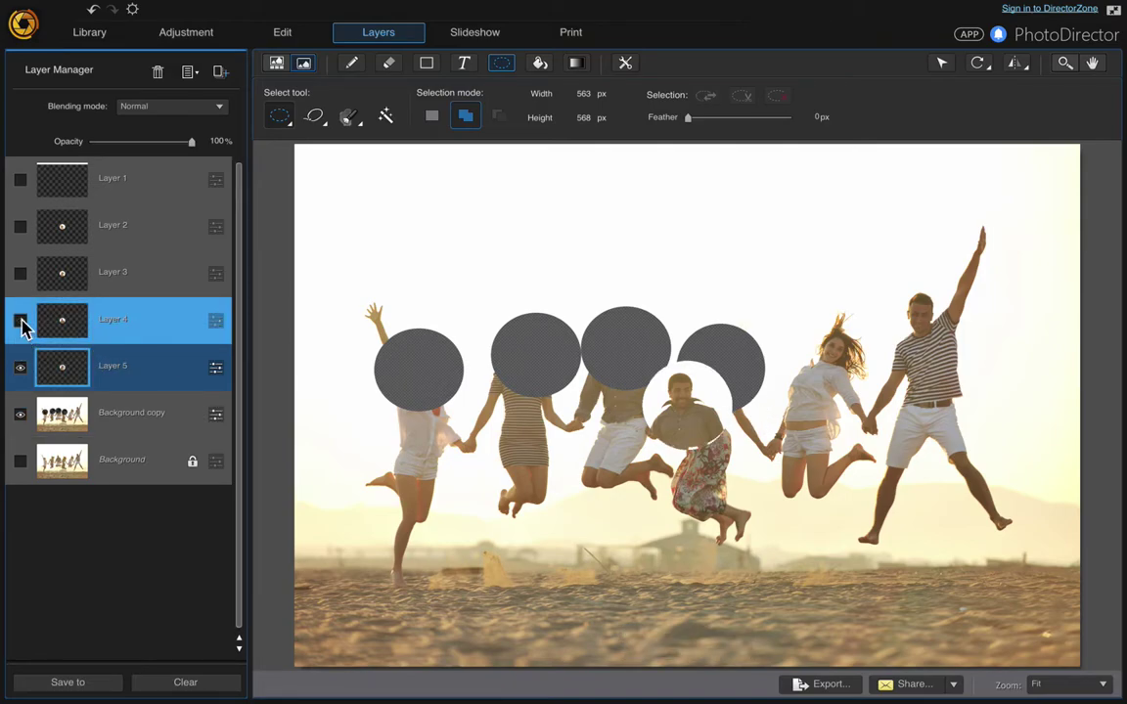
# Hide Layer 5 and make Background copy the active layer
pyautogui.click(21, 367)
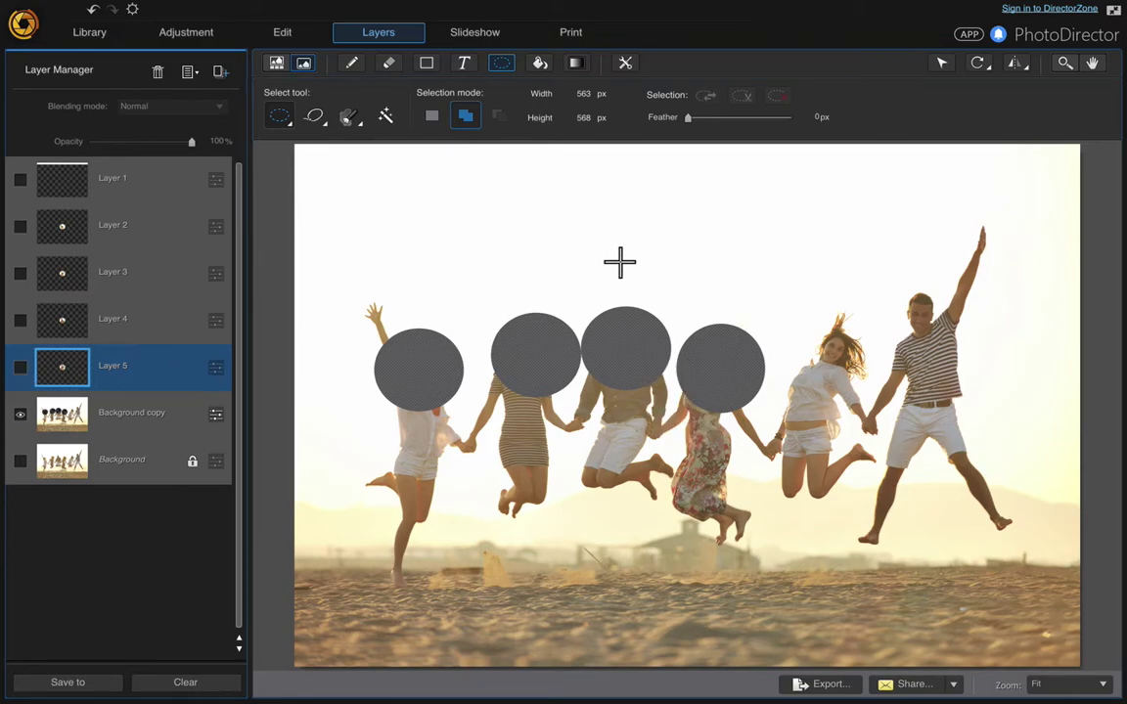
pyautogui.click(137, 414)
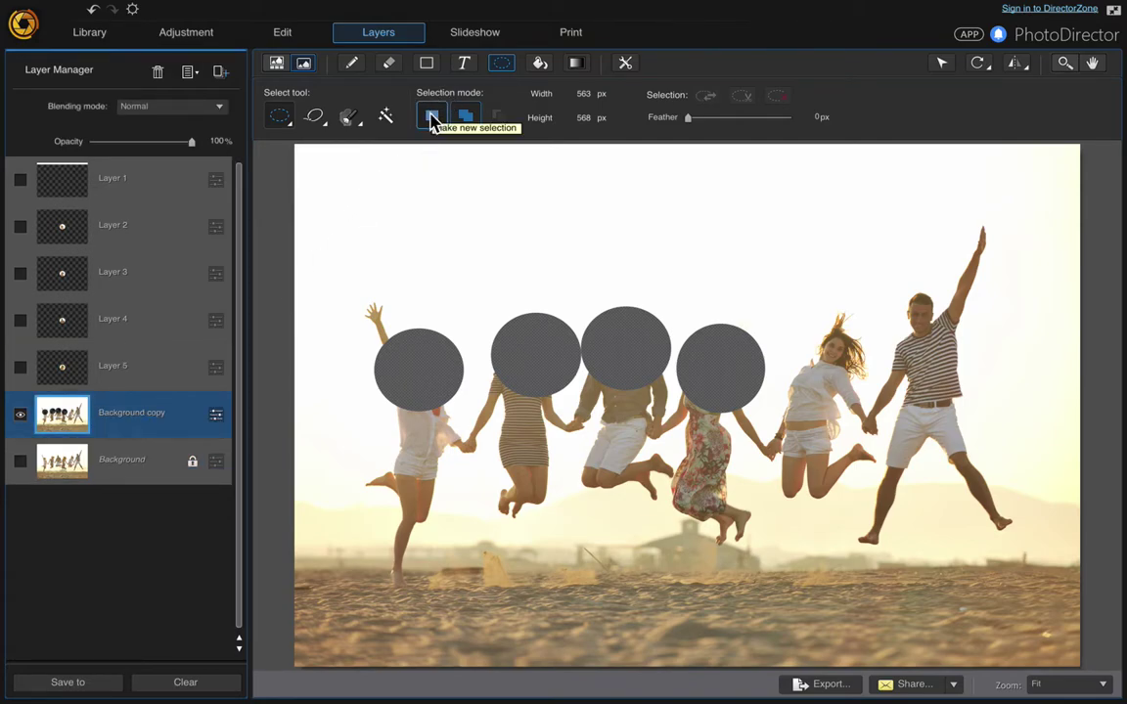
pyautogui.click(432, 116)
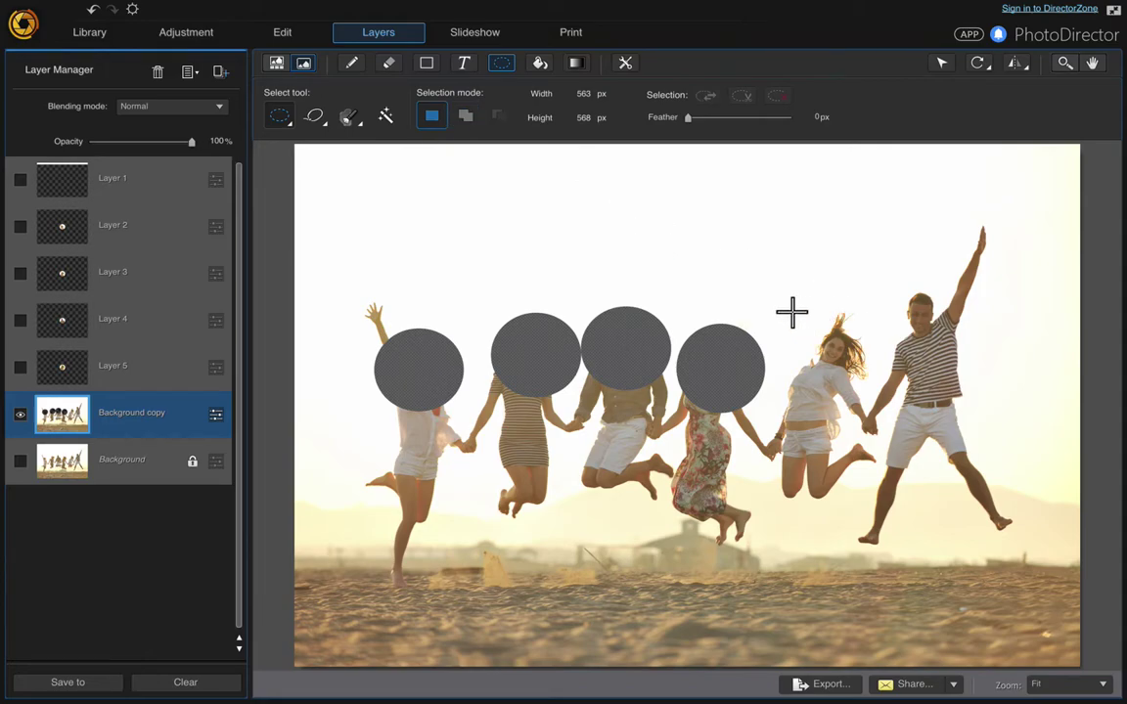
pyautogui.moveTo(782, 309); pyautogui.dragTo(863, 395)
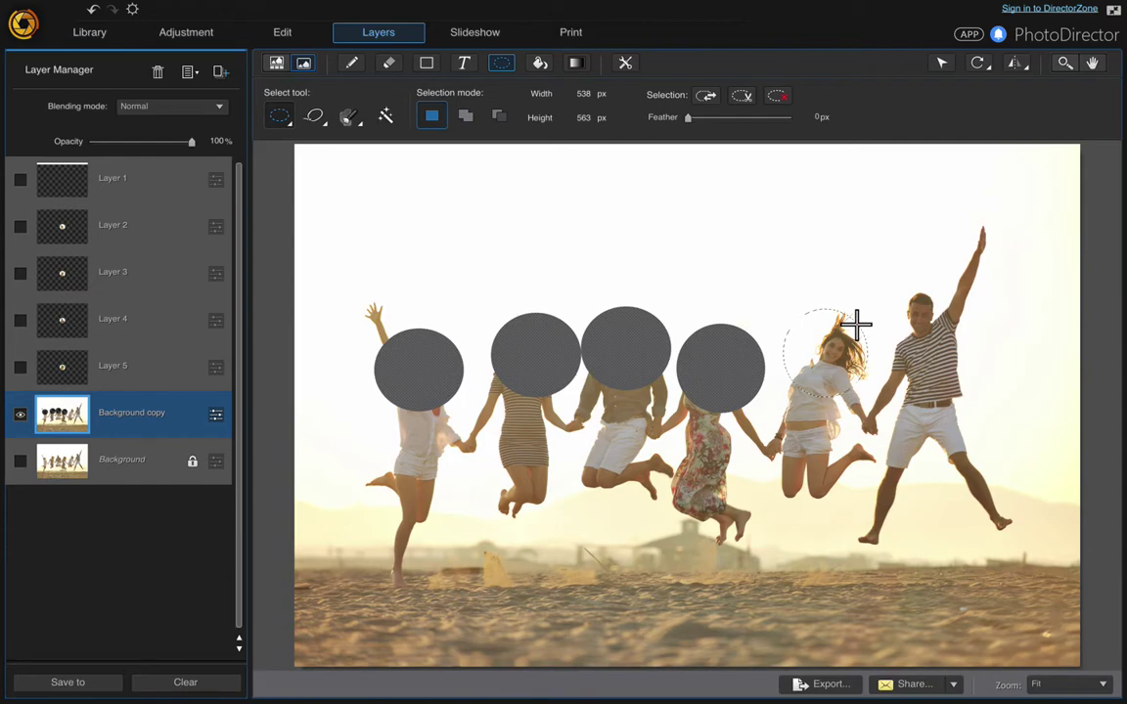
pyautogui.click(776, 99)
pyautogui.moveTo(792, 309); pyautogui.dragTo(861, 381)
pyautogui.click(778, 95)
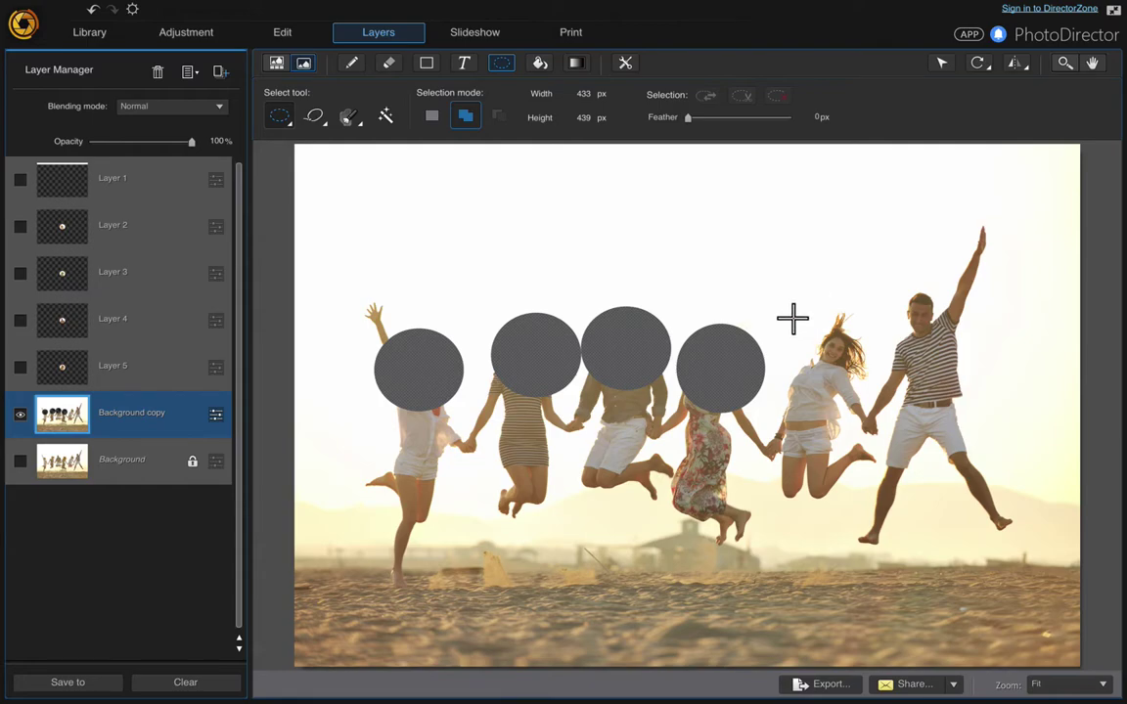
# Cut an elliptical selection about 573 × 558 px around the white-top woman's head from Background copy and paste it as a new layer
pyautogui.moveTo(791, 310); pyautogui.dragTo(878, 396)
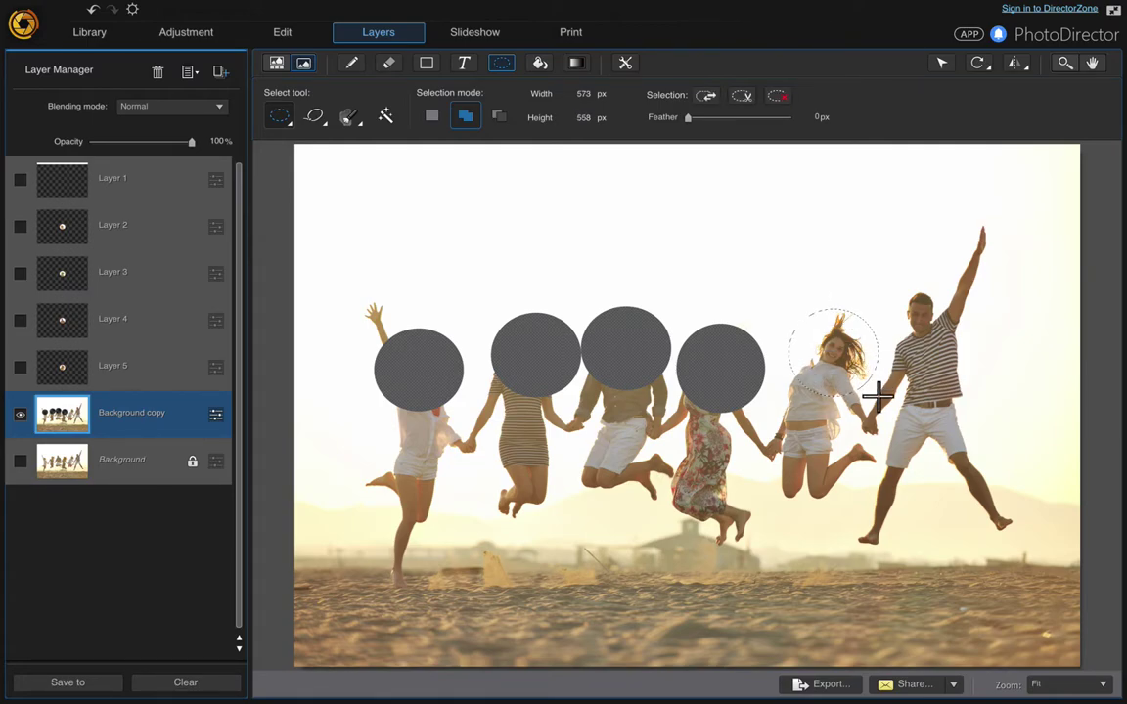
pyautogui.click(877, 396)
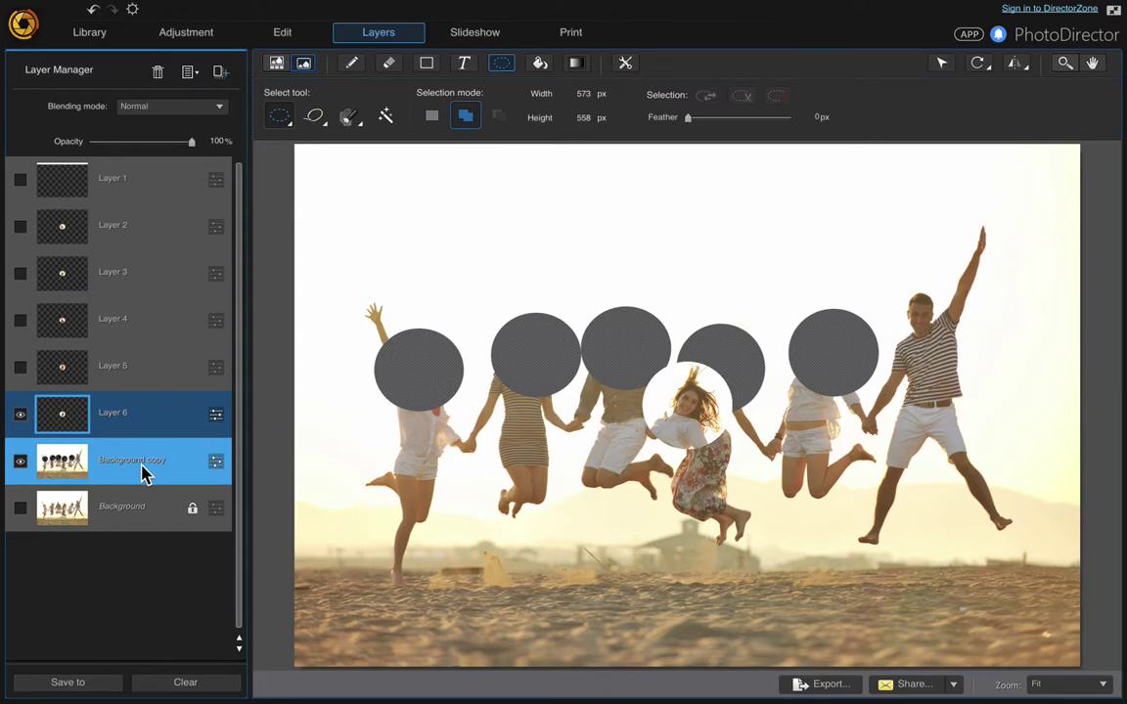
# Cut a new elliptical selection about 503 × 543 px around the striped-shirt man's head from Background copy and paste it as a new layer
pyautogui.click(142, 471)
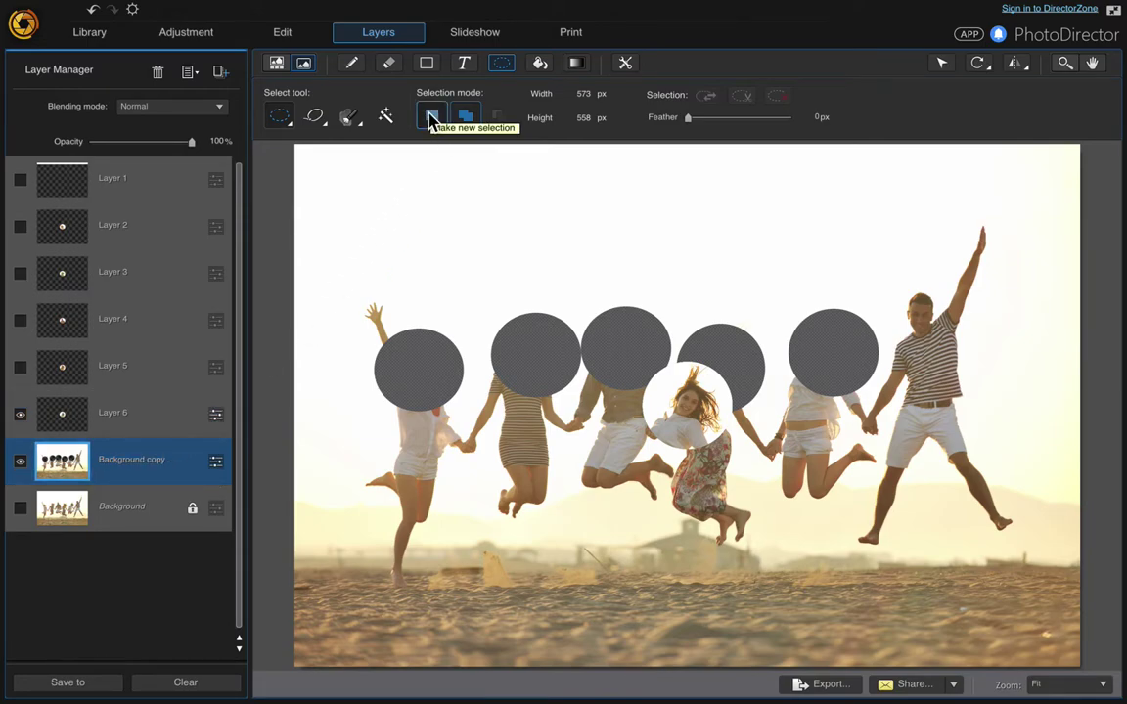
pyautogui.click(431, 118)
pyautogui.moveTo(880, 278); pyautogui.dragTo(961, 362)
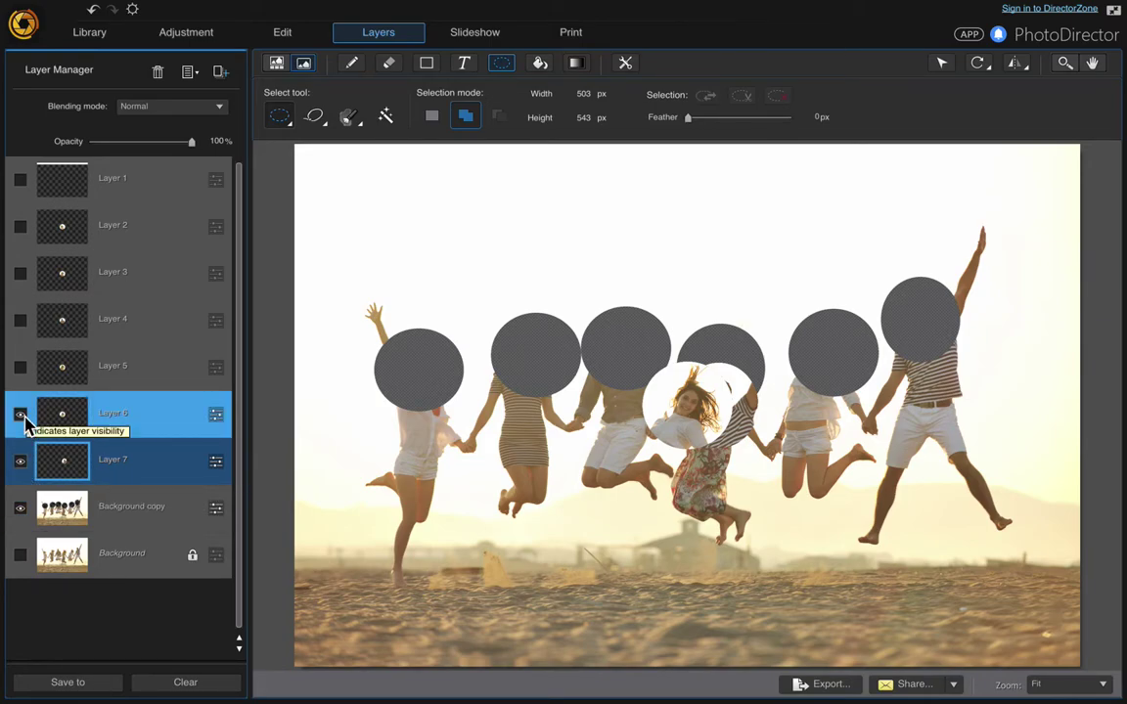
# Make the hidden head layers, Layer 5, Layer 4, Layer 3 and Layer 2, visible again
pyautogui.click(26, 367)
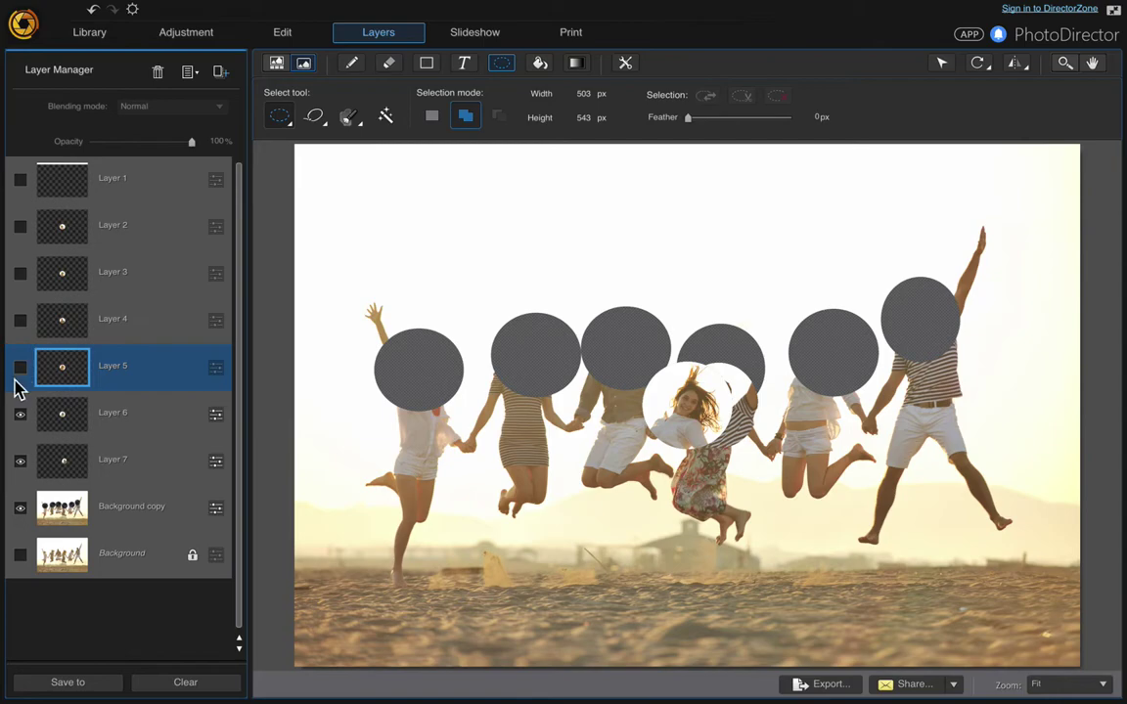
pyautogui.click(20, 368)
pyautogui.click(20, 320)
pyautogui.click(20, 274)
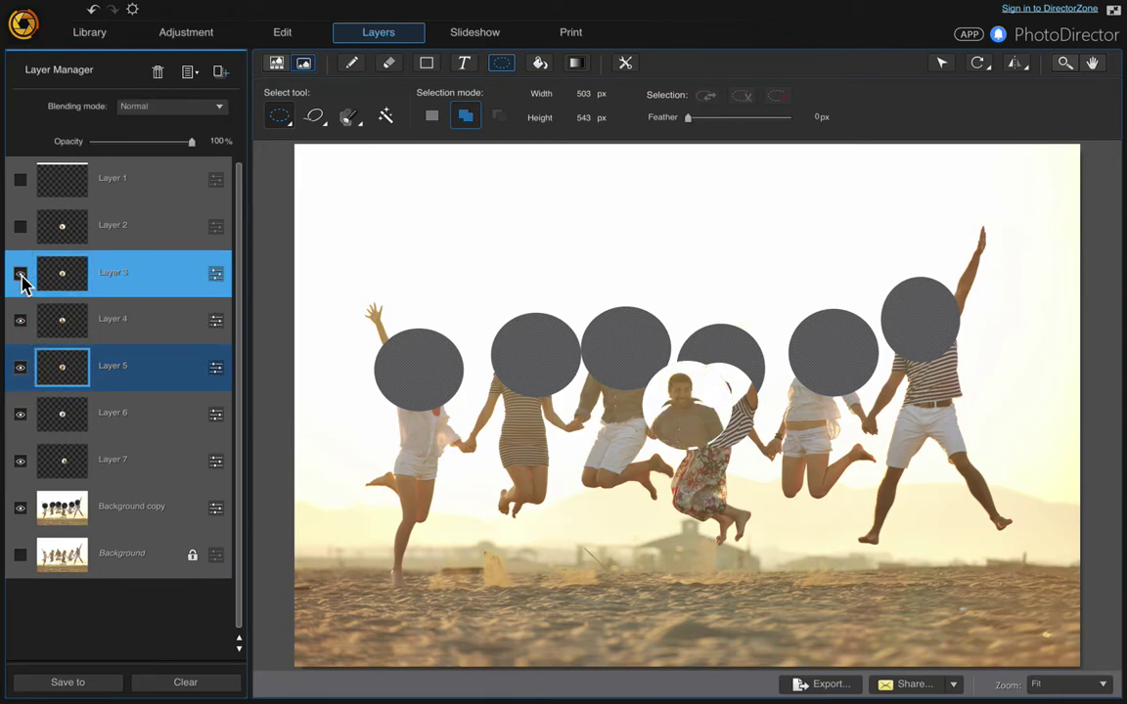
pyautogui.click(19, 226)
# Delete the Background copy layer and make the original Background layer visible
pyautogui.click(124, 514)
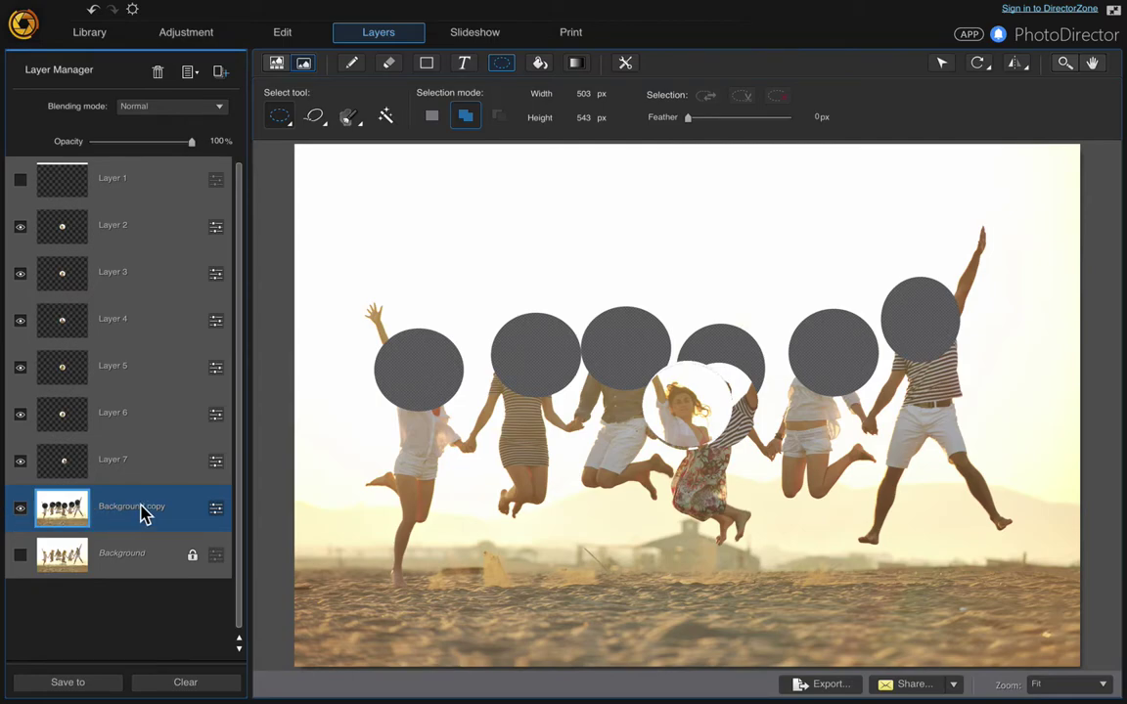
pyautogui.rightClick(143, 514)
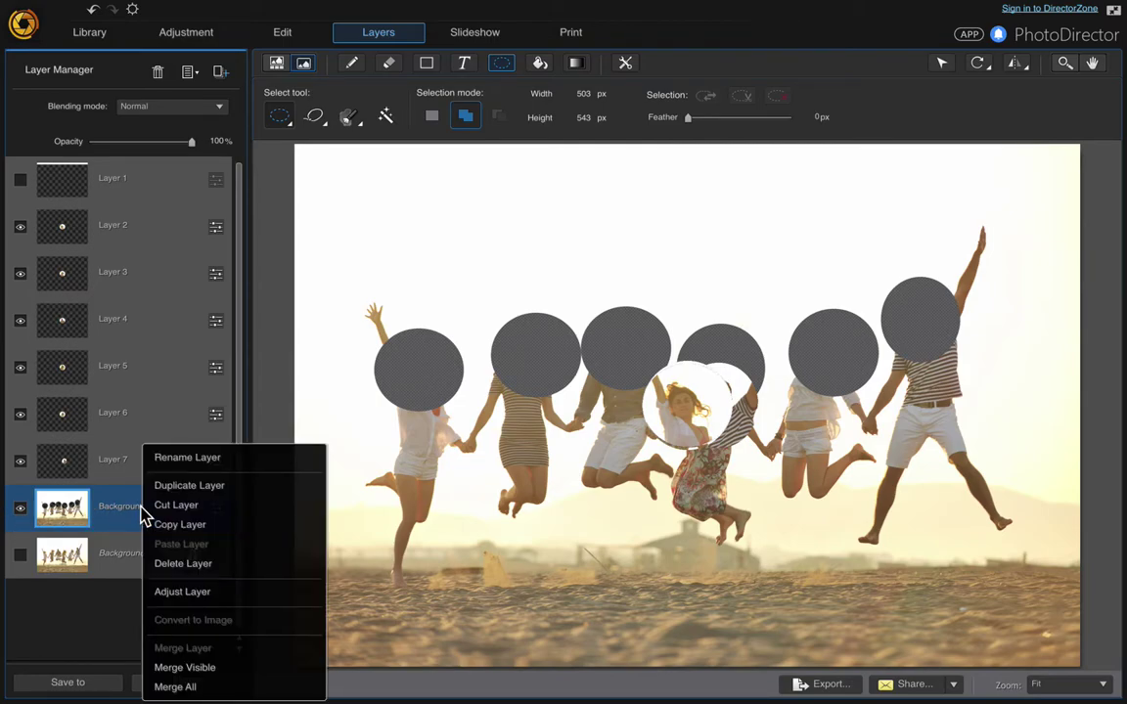
pyautogui.click(170, 566)
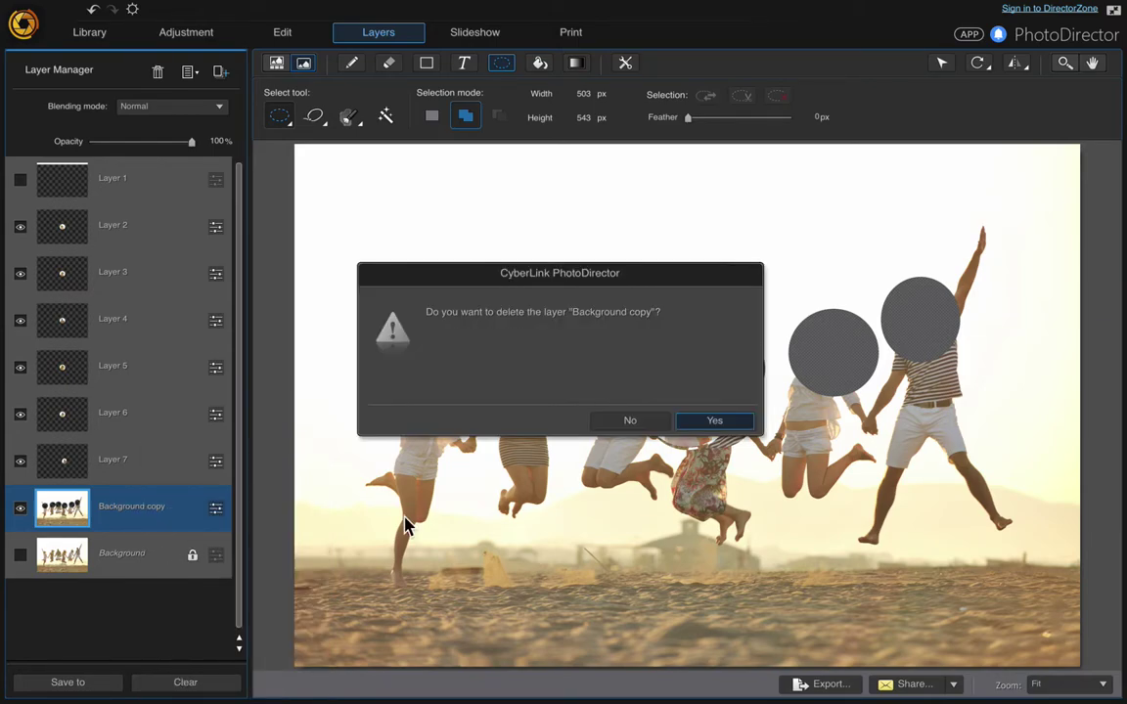
pyautogui.click(728, 421)
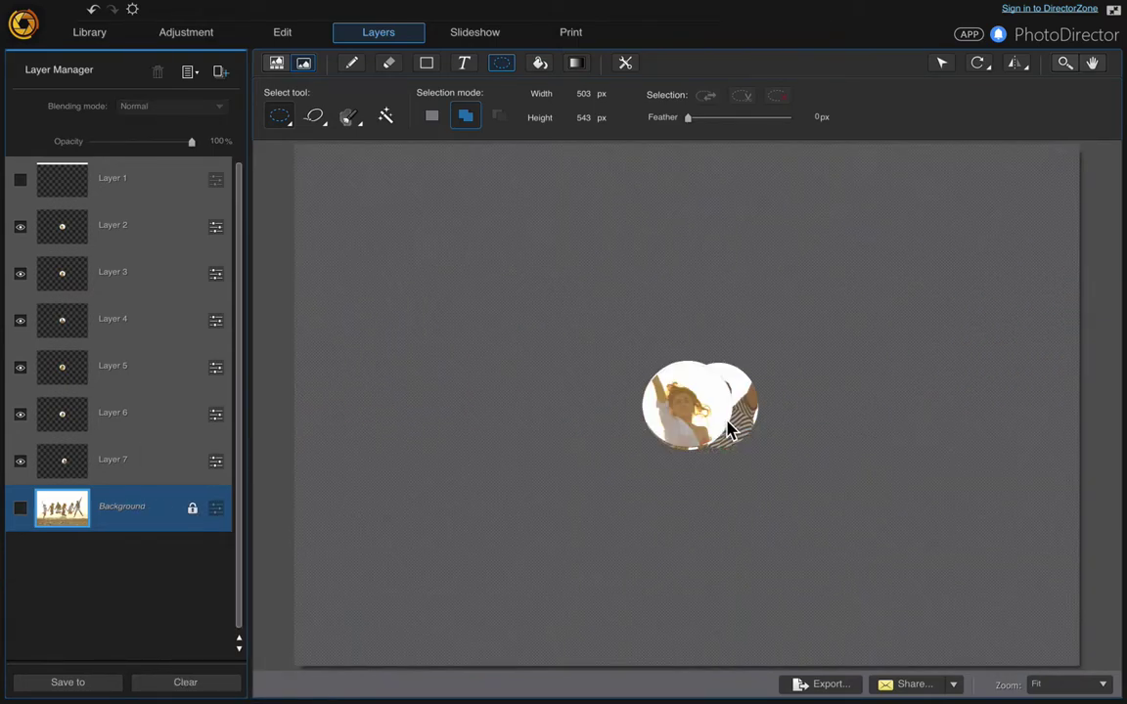
pyautogui.click(21, 509)
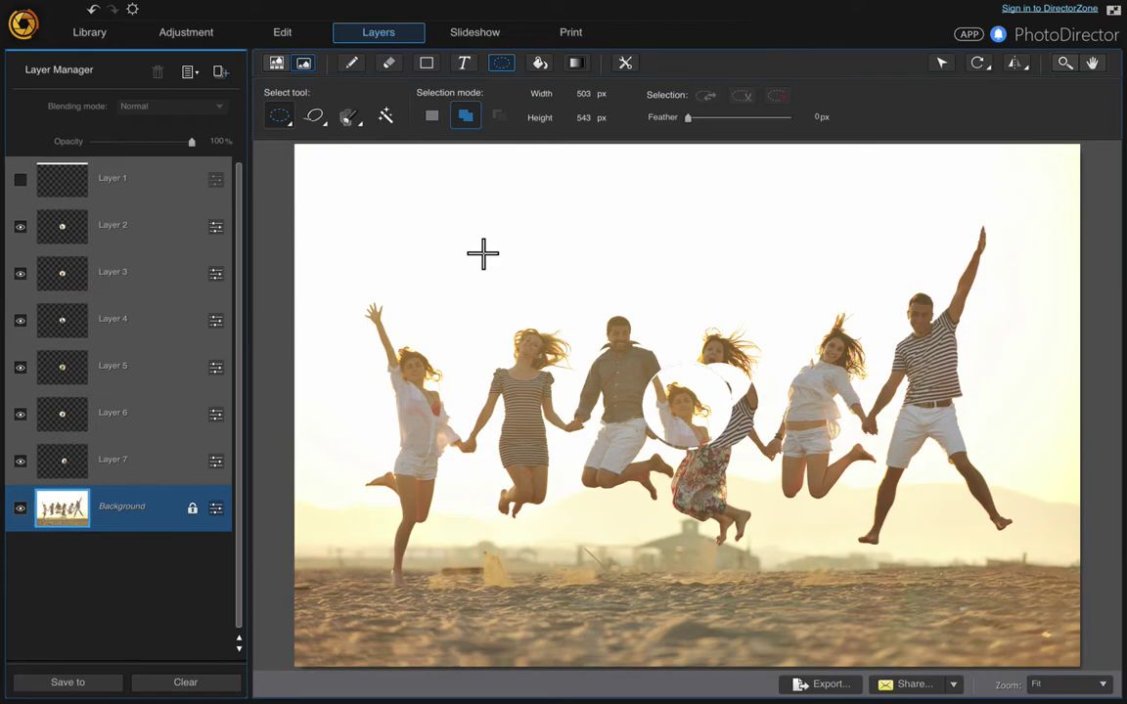
# Move the head cut-outs of Layer 2 and Layer 3 into the sky above the two leftmost women, enlarging Layer 2's cut-out
pyautogui.click(138, 225)
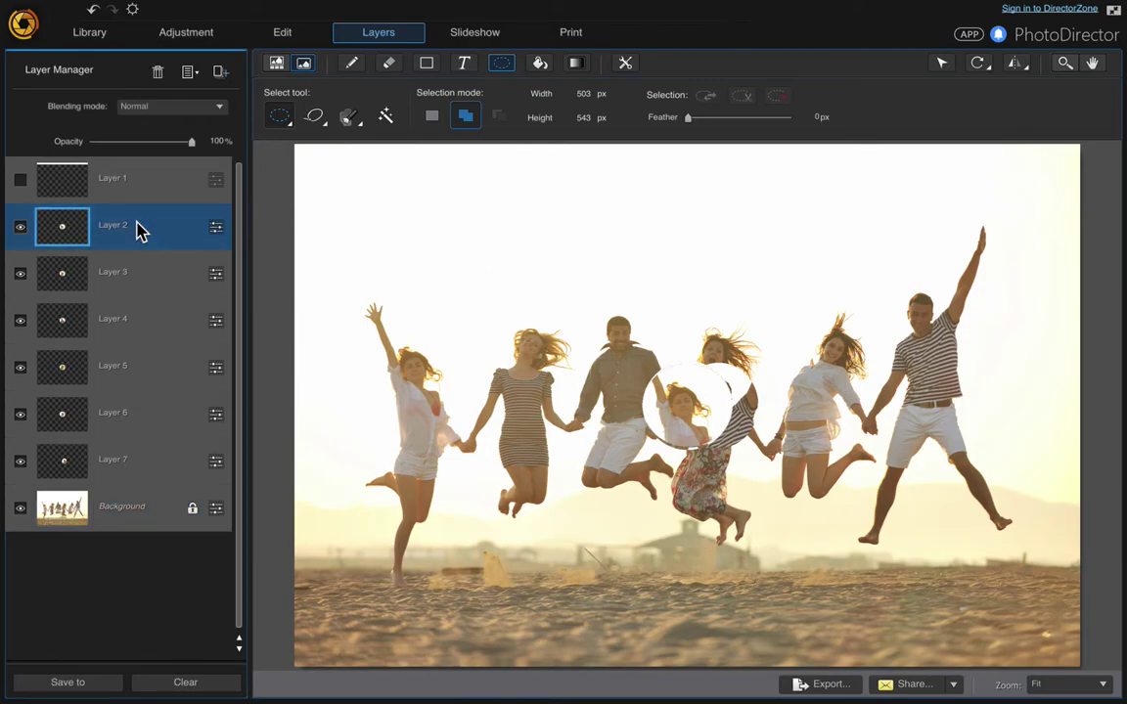
pyautogui.click(942, 66)
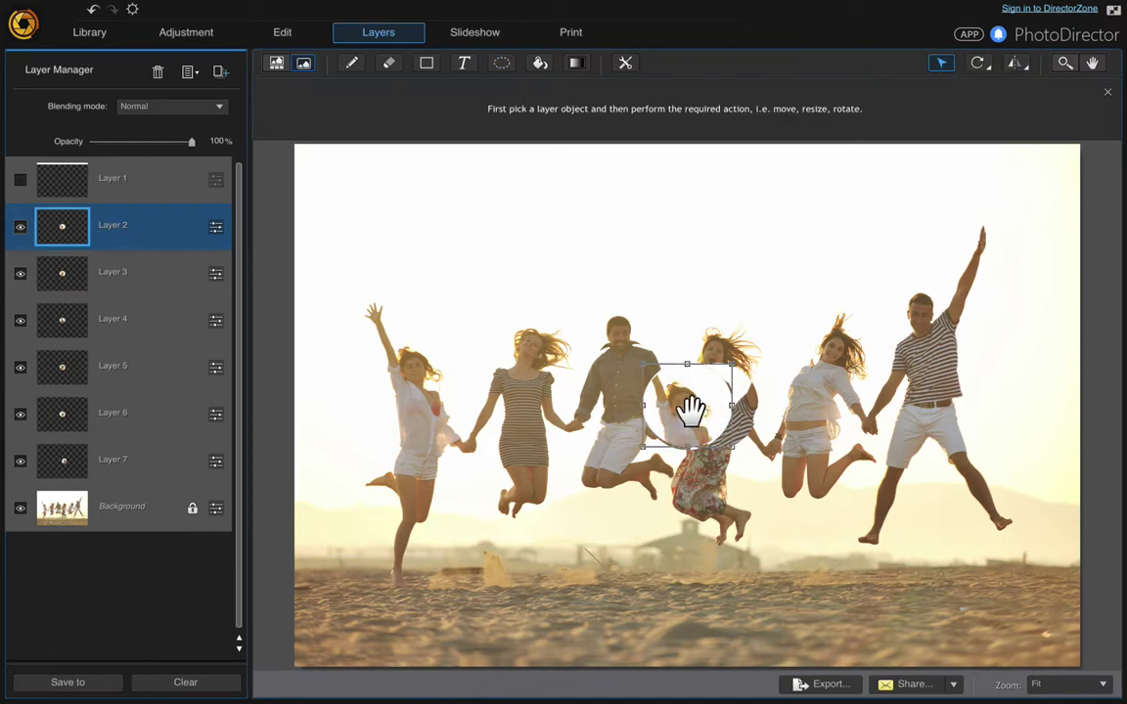
pyautogui.moveTo(691, 409); pyautogui.dragTo(399, 233)
pyautogui.moveTo(348, 270); pyautogui.dragTo(323, 294)
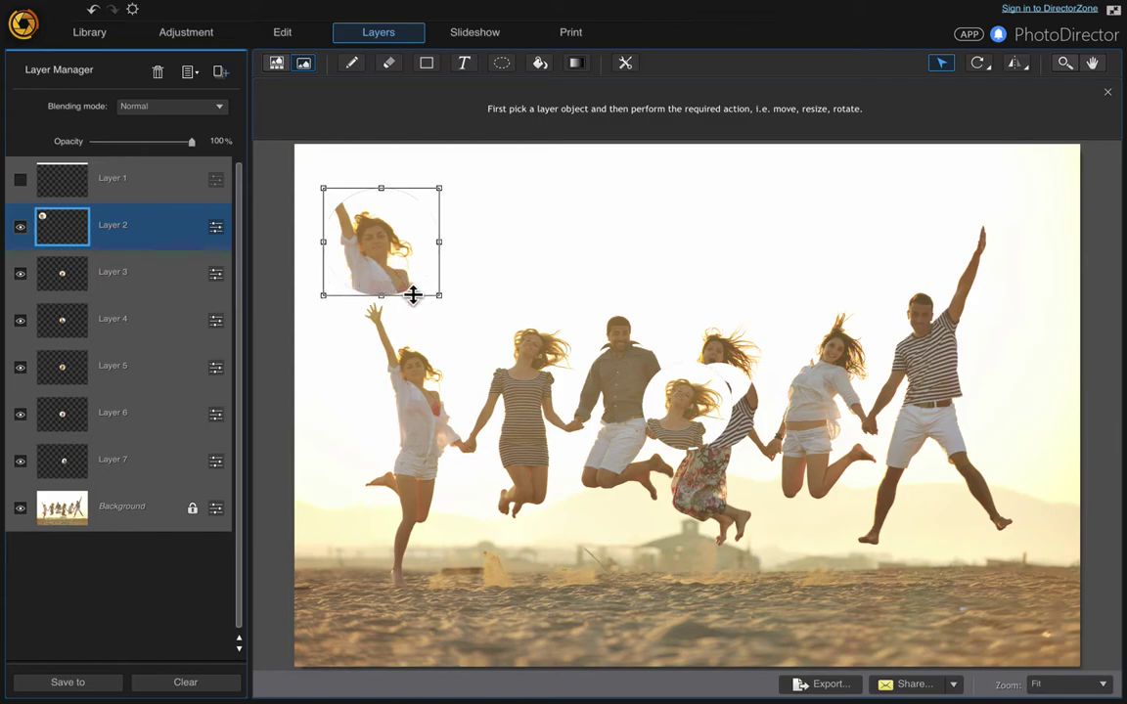
pyautogui.click(128, 270)
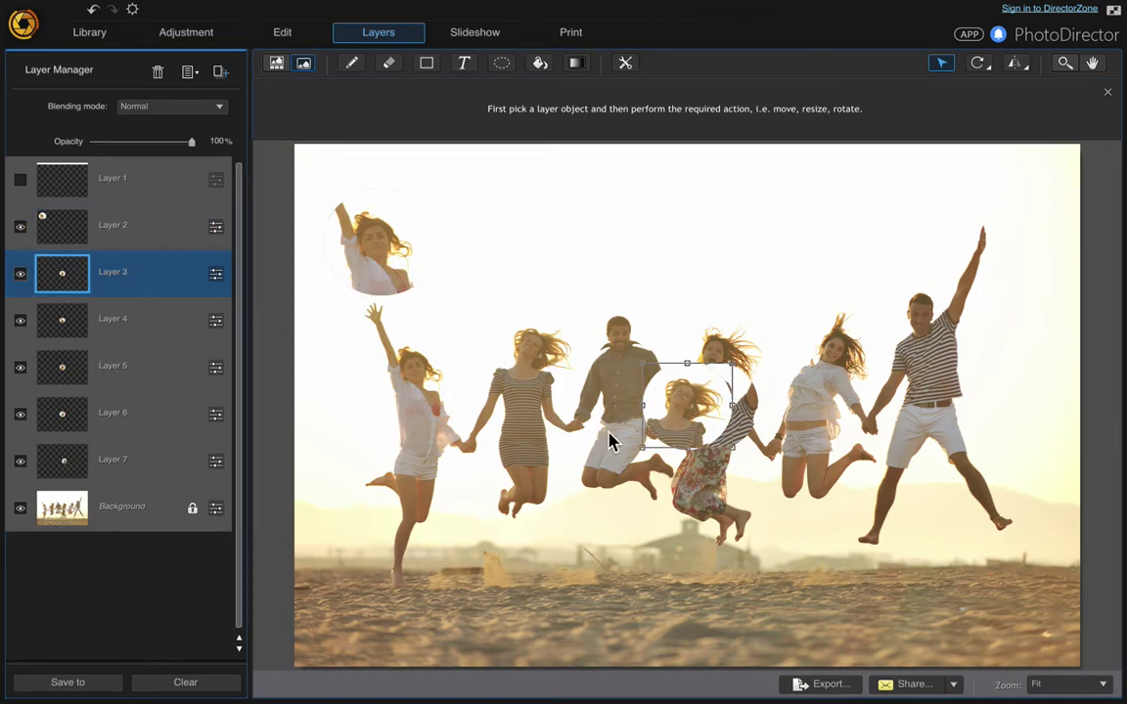
pyautogui.moveTo(646, 360); pyautogui.dragTo(528, 250)
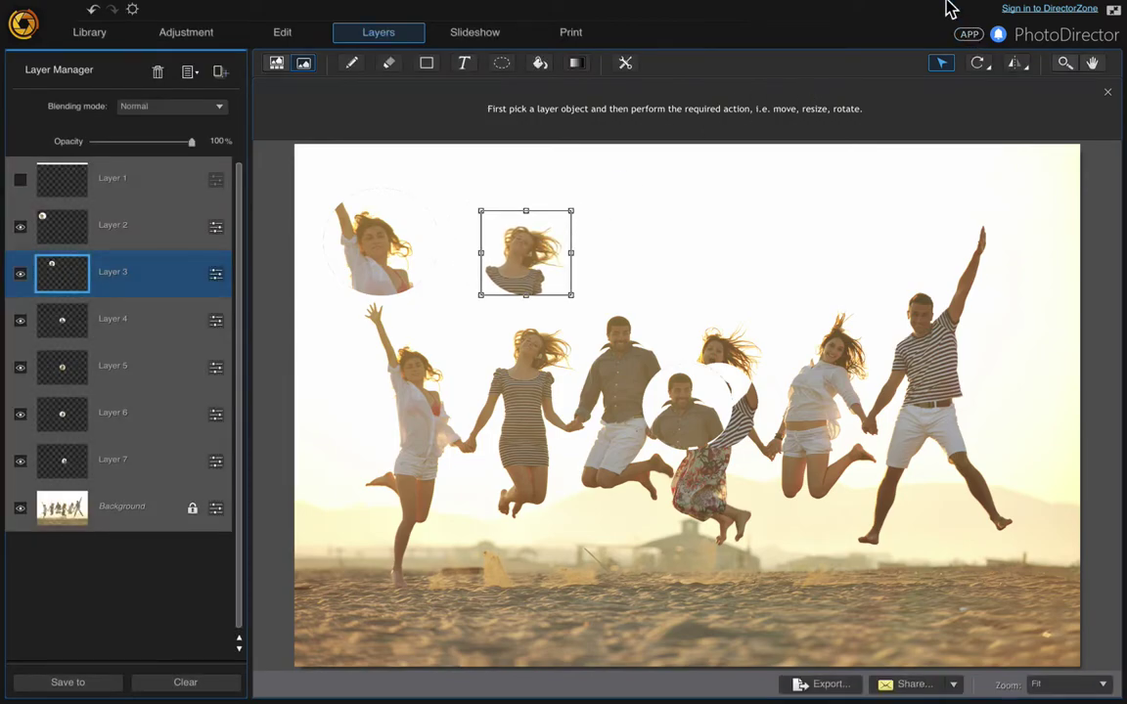
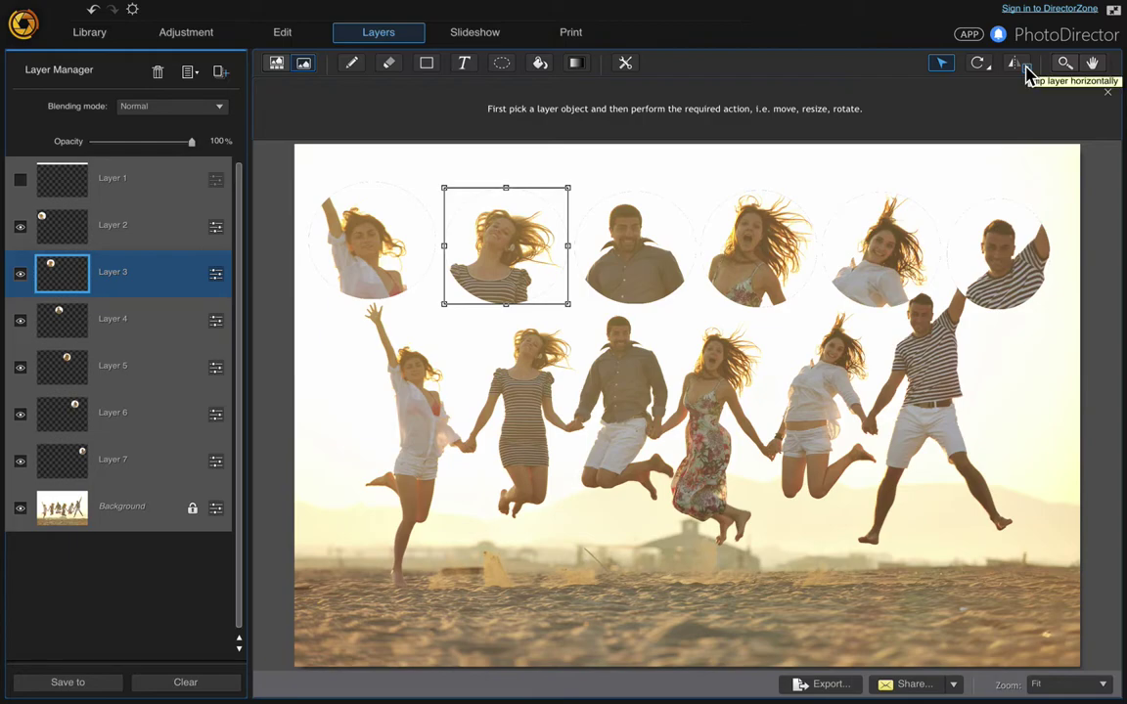
# Flip the head cut-outs on Layer 3, Layer 5 and Layer 7 horizontally
pyautogui.click(1026, 70)
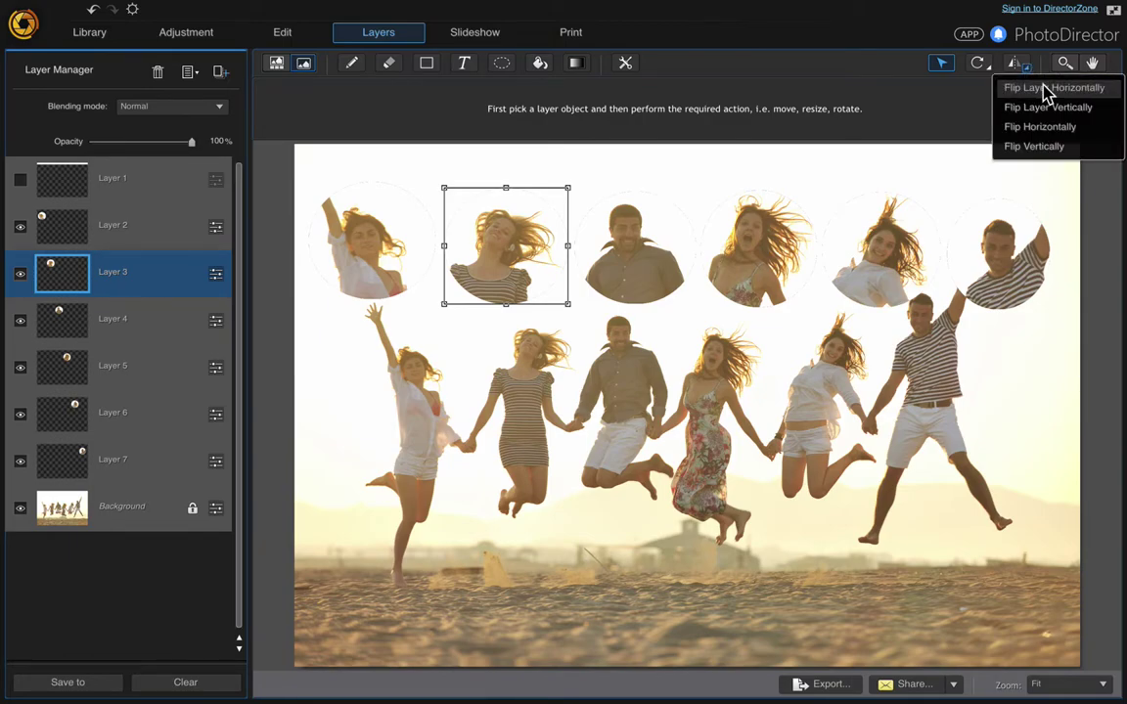
pyautogui.click(1045, 90)
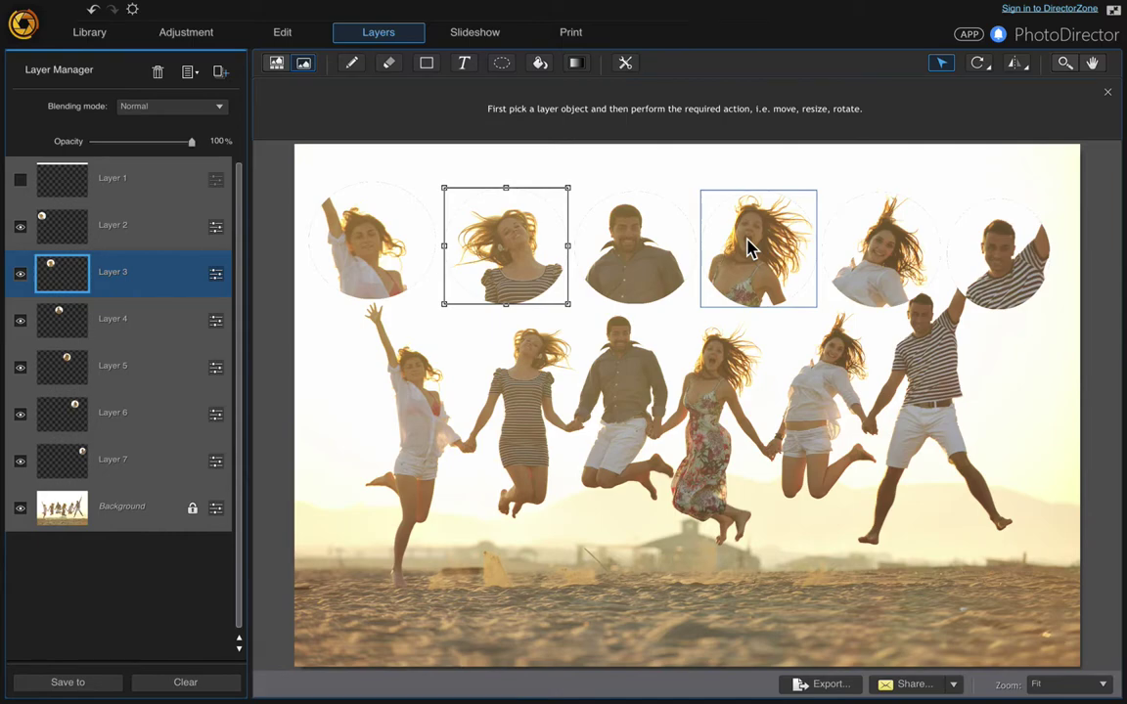
pyautogui.click(749, 250)
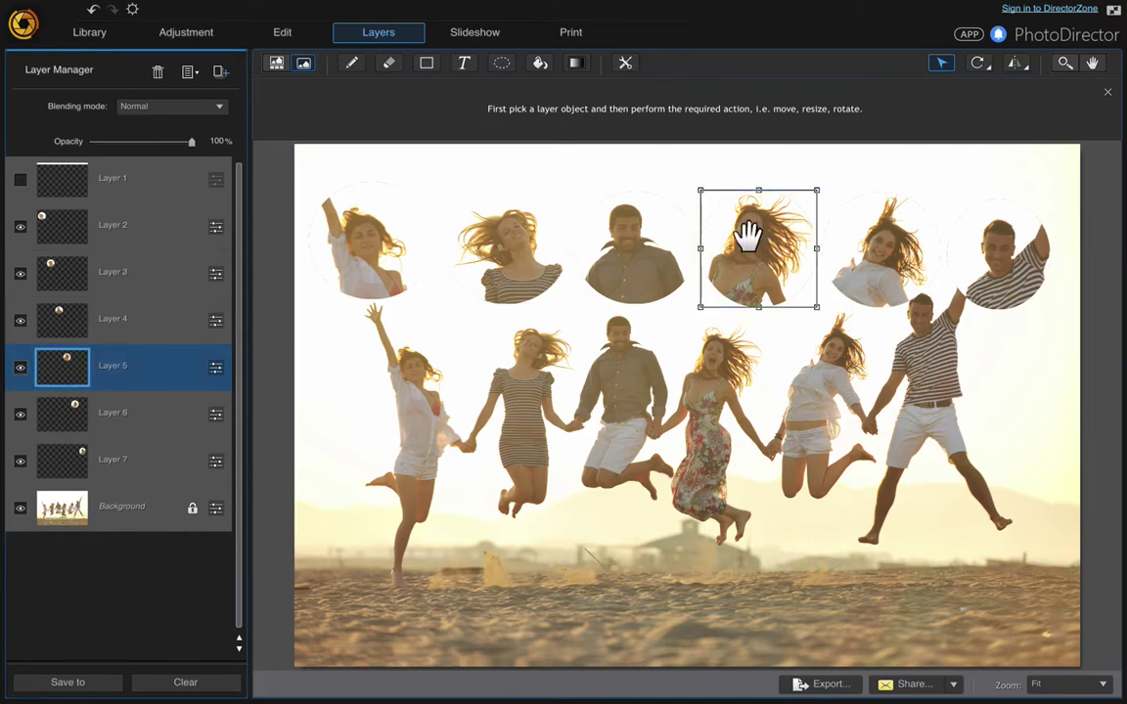
pyautogui.click(1025, 67)
pyautogui.click(1027, 86)
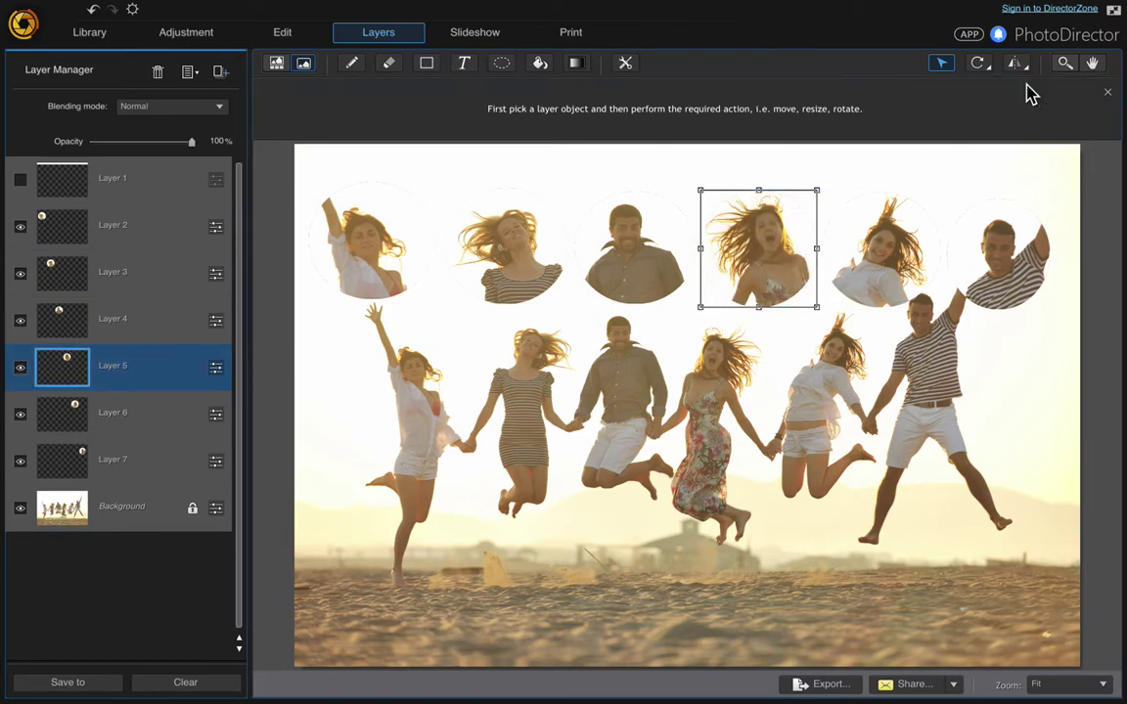
pyautogui.click(1008, 259)
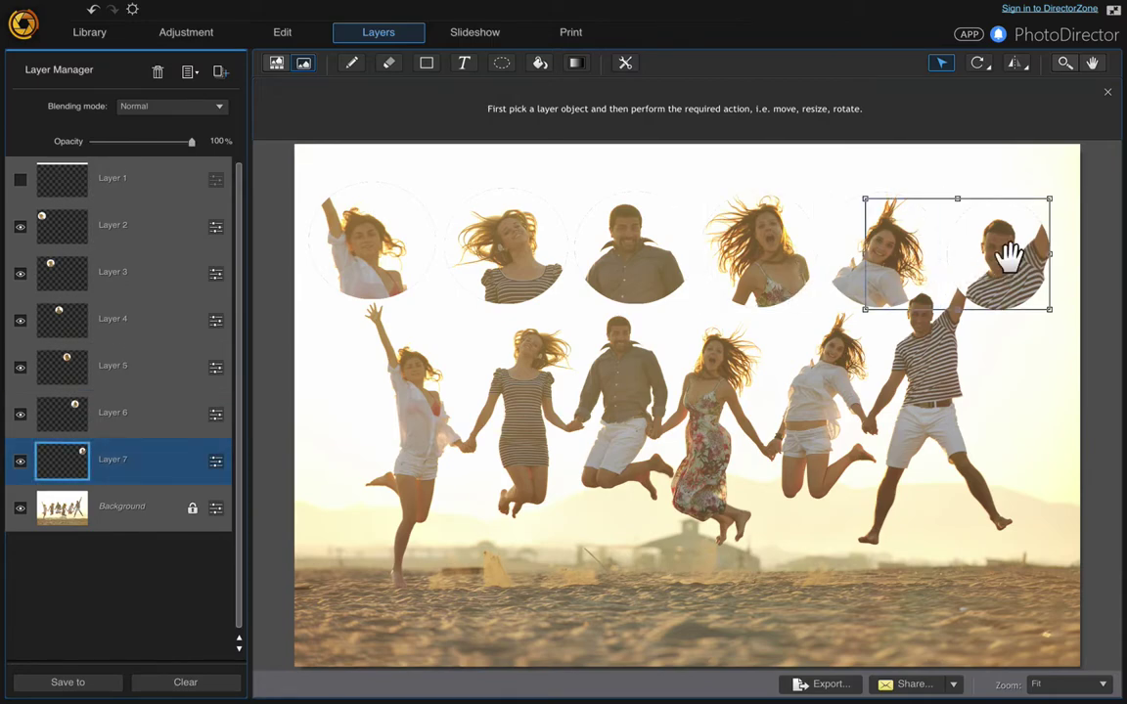
pyautogui.click(1023, 66)
pyautogui.click(1032, 90)
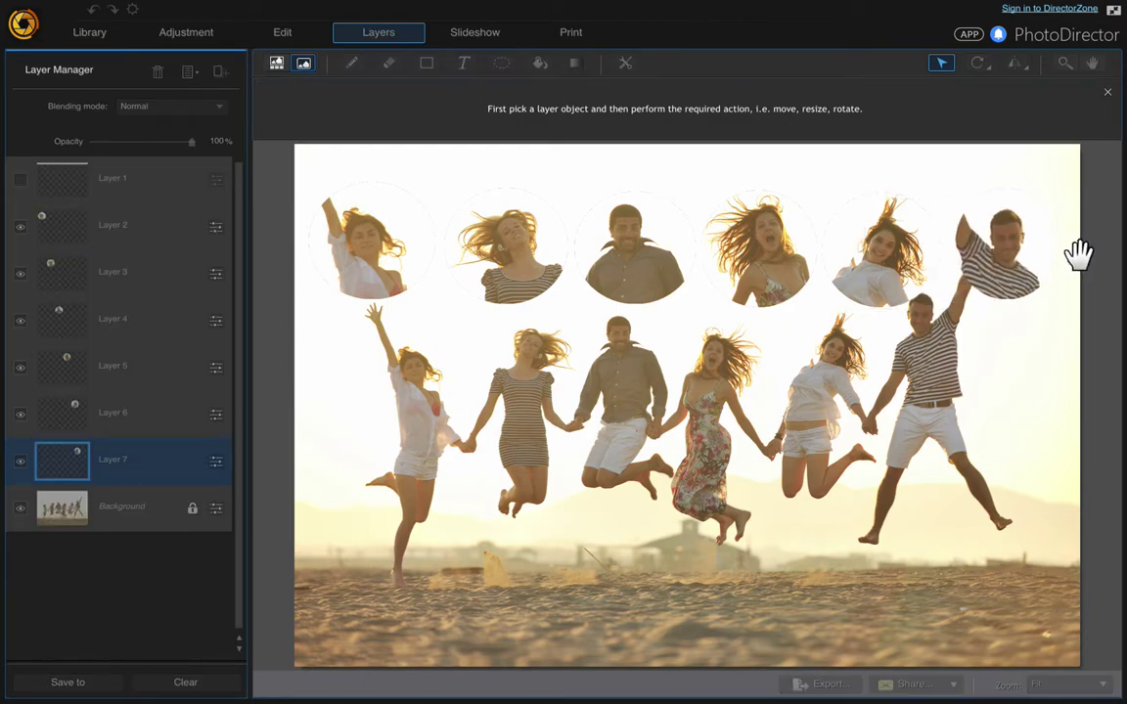
# Shift the head cut-outs on Layers 2, 3, 4 and 5 slightly left to even out the row
pyautogui.click(386, 246)
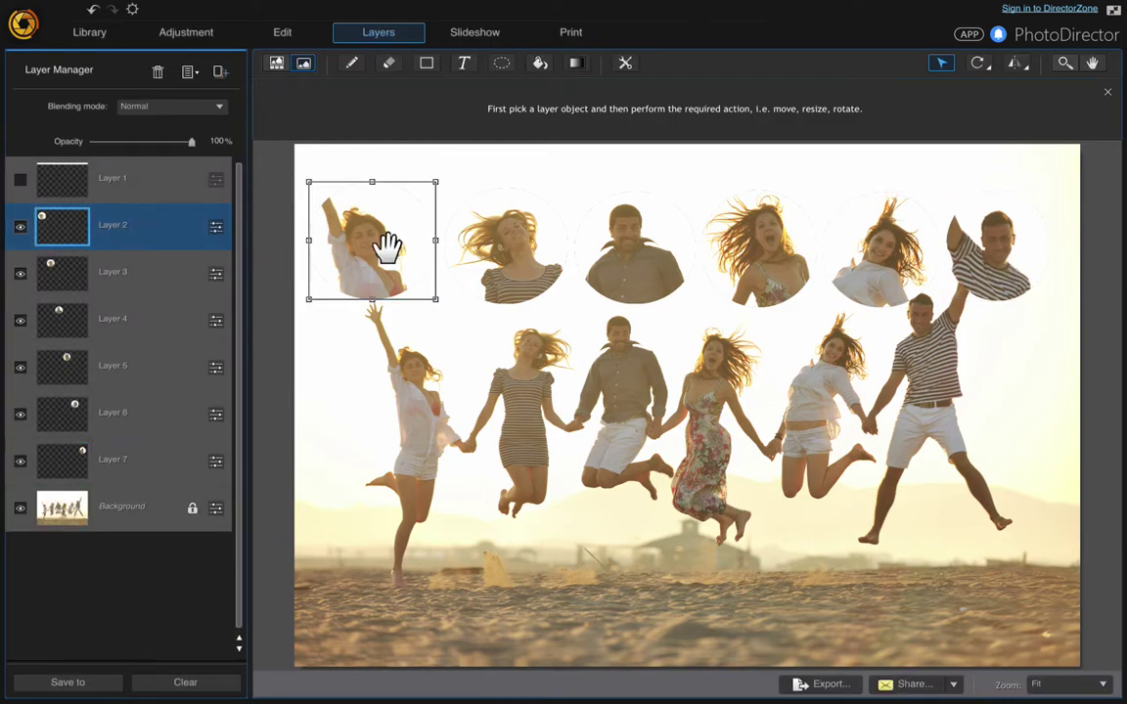
pyautogui.moveTo(384, 246); pyautogui.dragTo(380, 246)
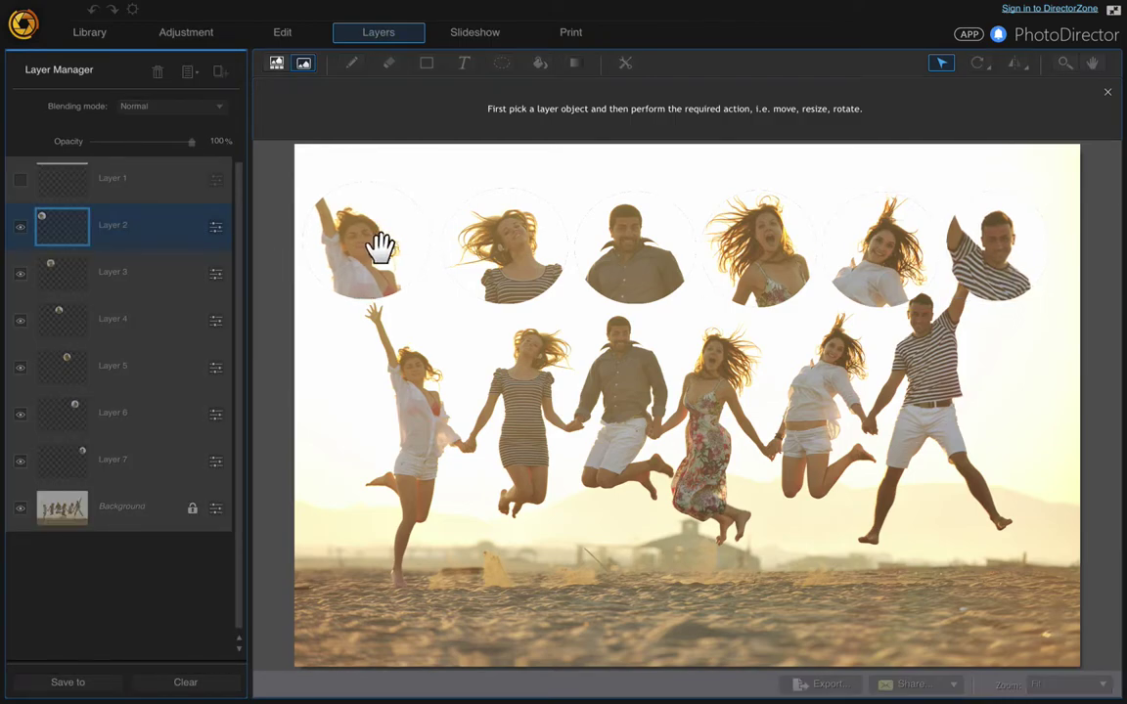
pyautogui.click(495, 246)
pyautogui.moveTo(502, 244); pyautogui.dragTo(495, 244)
pyautogui.click(647, 250)
pyautogui.moveTo(641, 250); pyautogui.dragTo(640, 250)
pyautogui.click(748, 243)
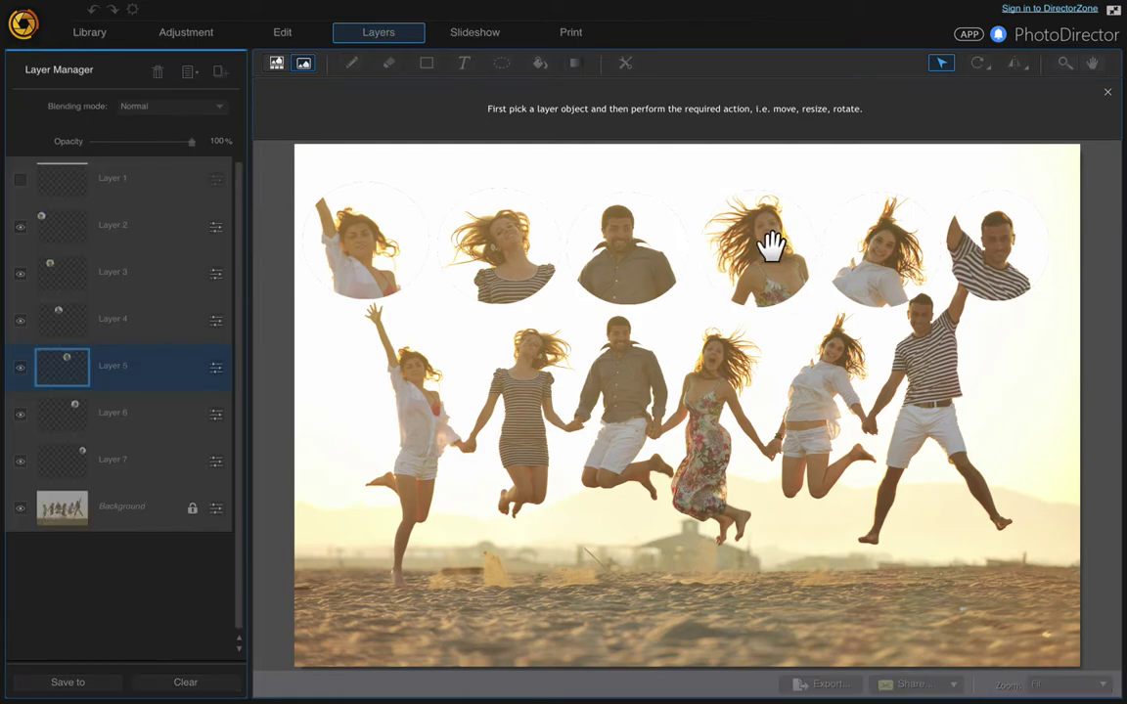
# Shift Layer 6's head cut-out slightly left in the row and shrink it a little
pyautogui.click(890, 247)
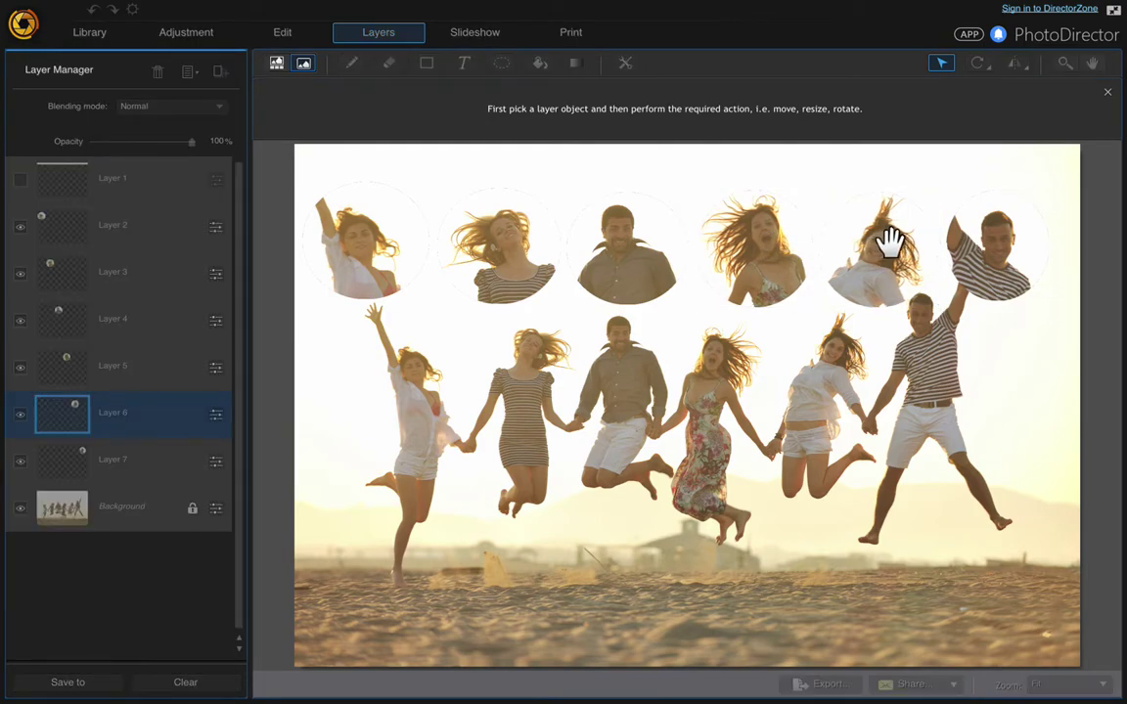
pyautogui.moveTo(891, 239); pyautogui.dragTo(888, 241)
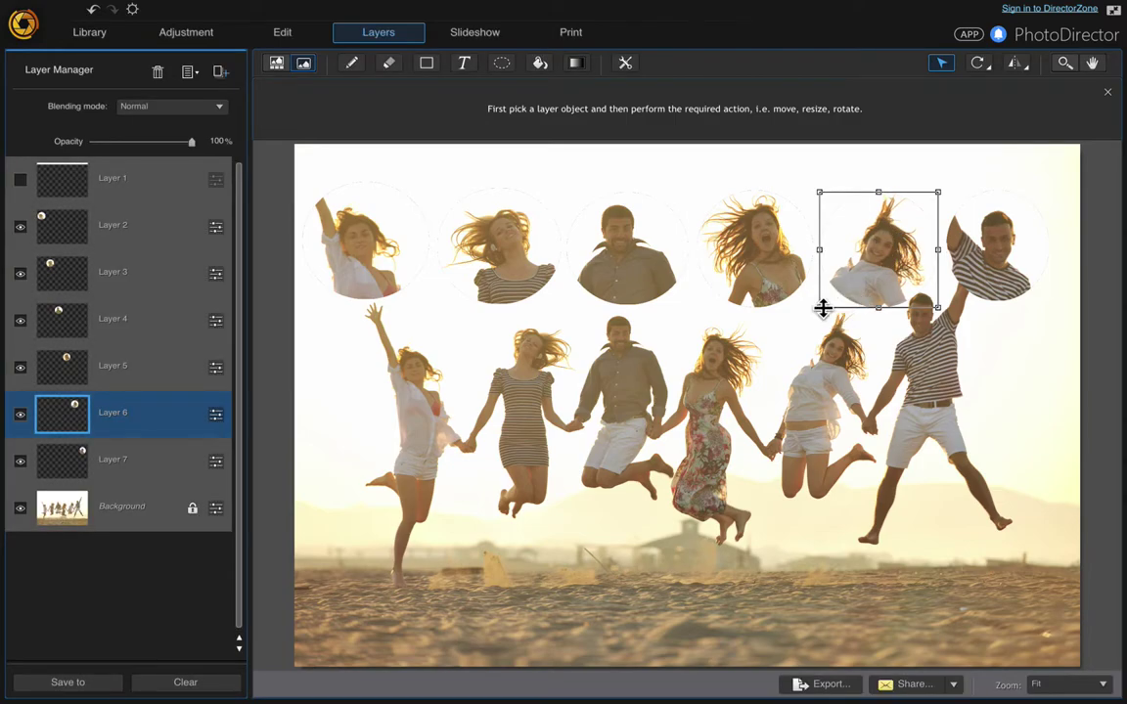
pyautogui.moveTo(819, 308); pyautogui.dragTo(827, 306)
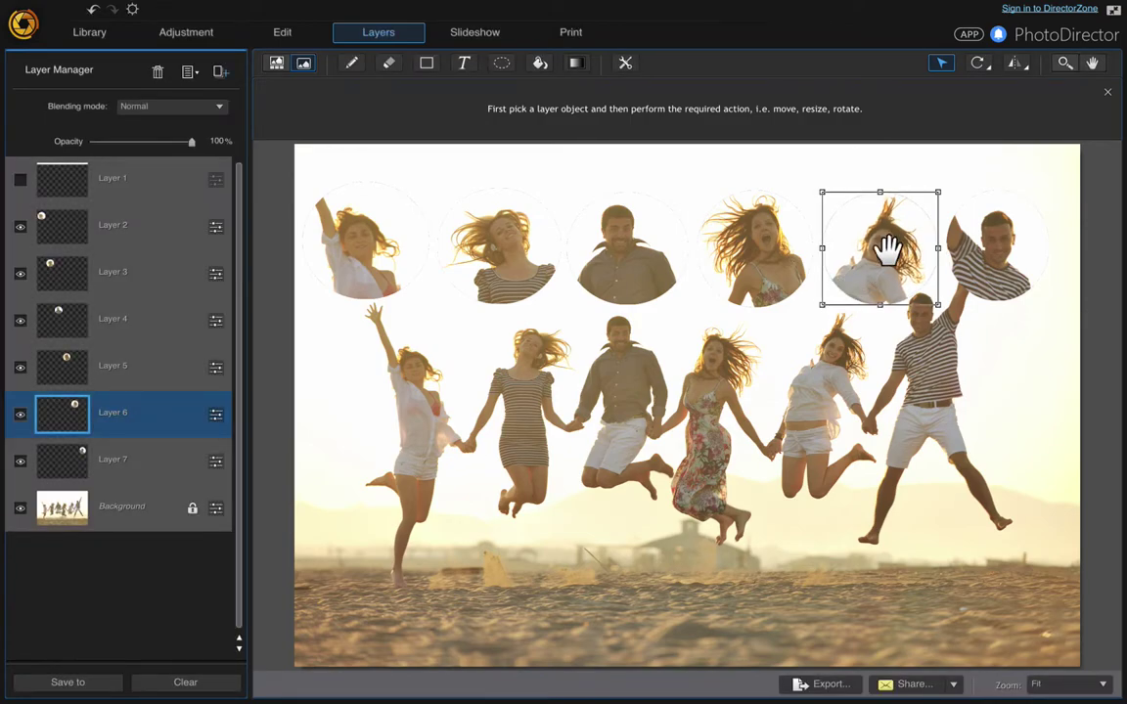
pyautogui.moveTo(881, 244); pyautogui.dragTo(874, 242)
# Fine-tune the size and position of Layer 7's head cut-out at the right end of the row
pyautogui.moveTo(996, 234); pyautogui.dragTo(992, 237)
pyautogui.moveTo(939, 302); pyautogui.dragTo(936, 304)
pyautogui.moveTo(1007, 248); pyautogui.dragTo(1010, 247)
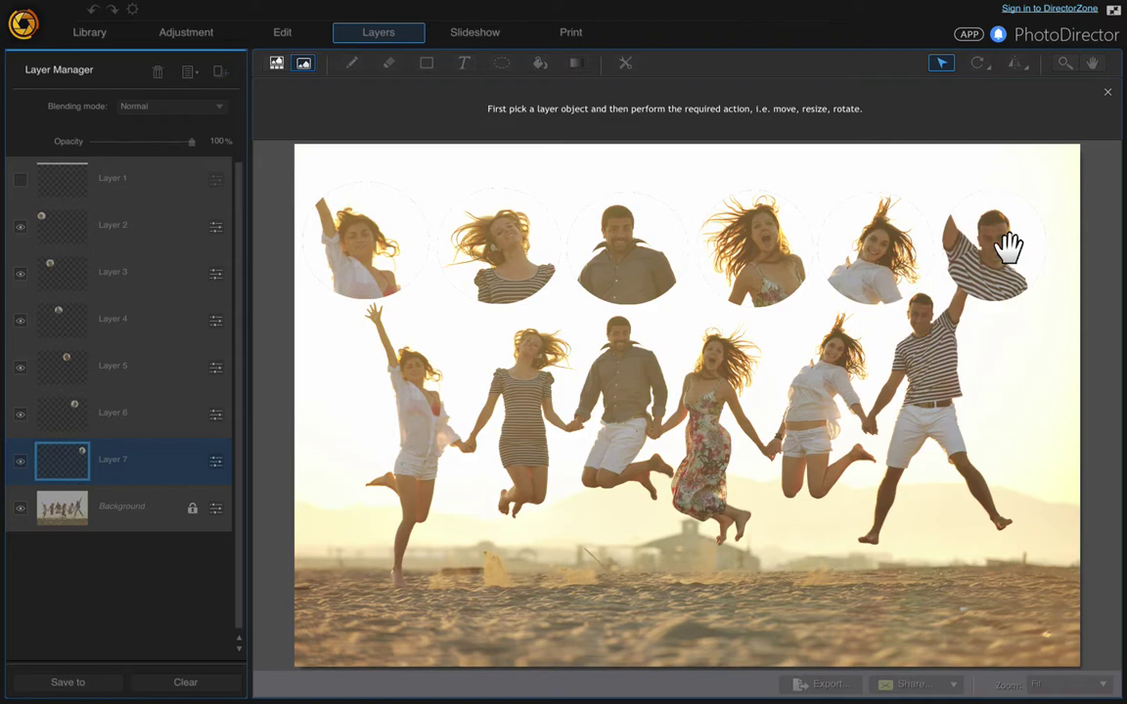
pyautogui.moveTo(1008, 248); pyautogui.dragTo(1001, 244)
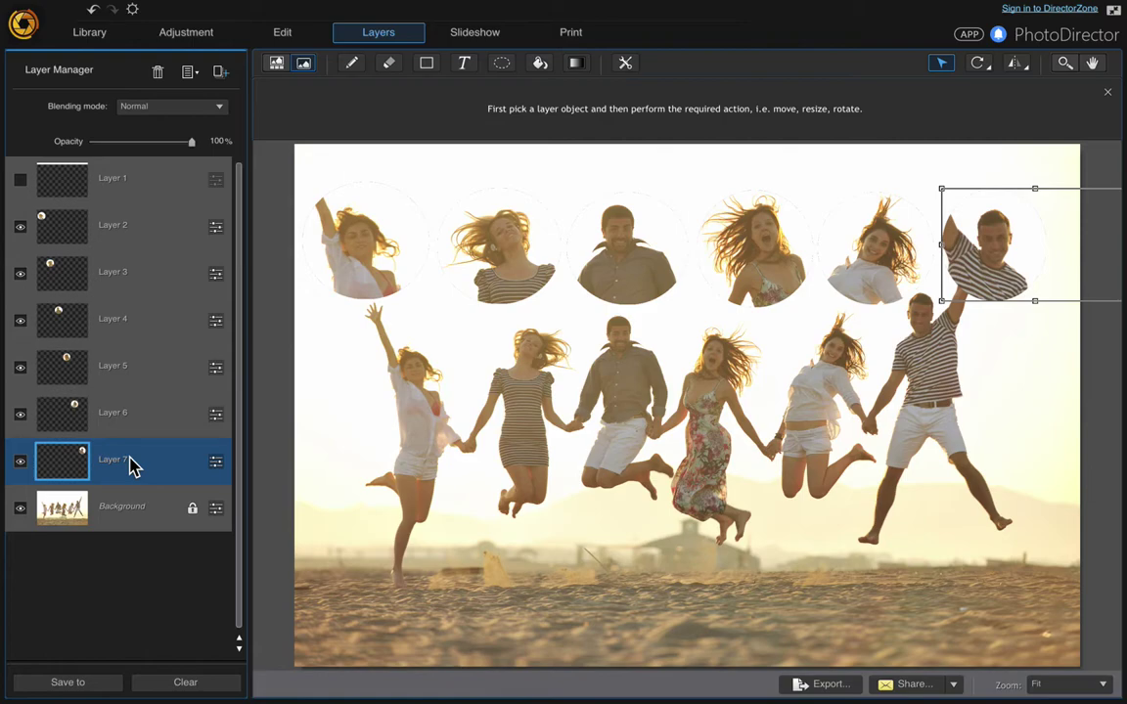
# Set the saturation of Layer 7's head cut-out to -100, previewing the adjustment with all layers
pyautogui.click(217, 470)
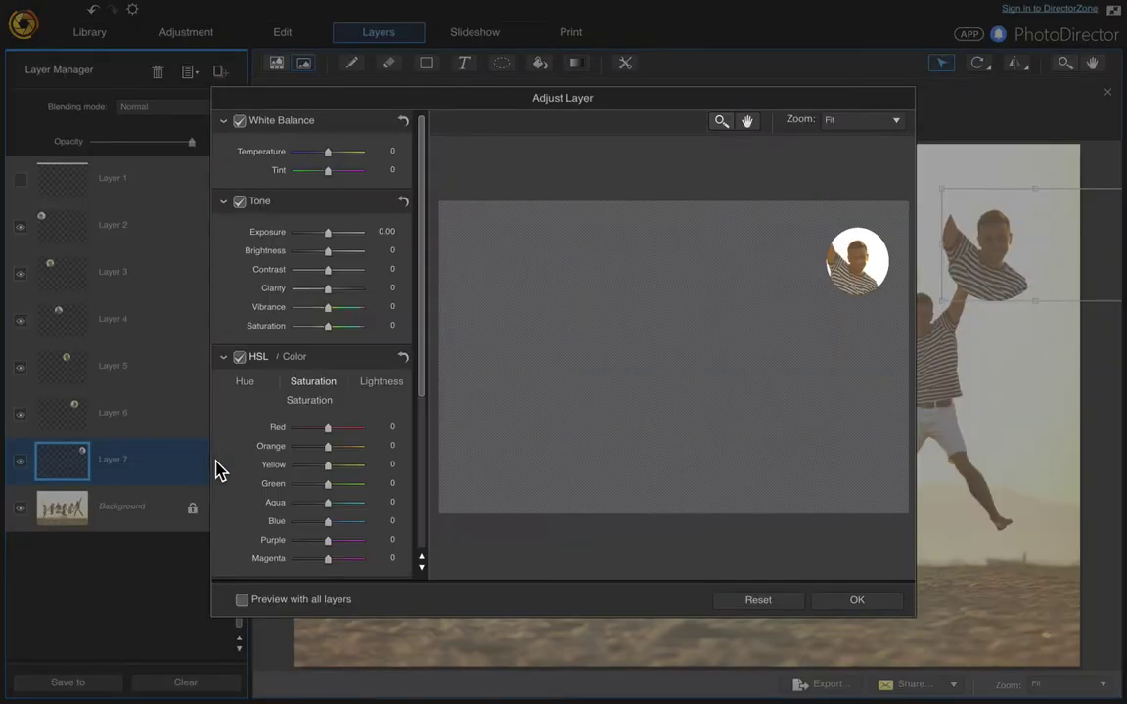
pyautogui.click(242, 600)
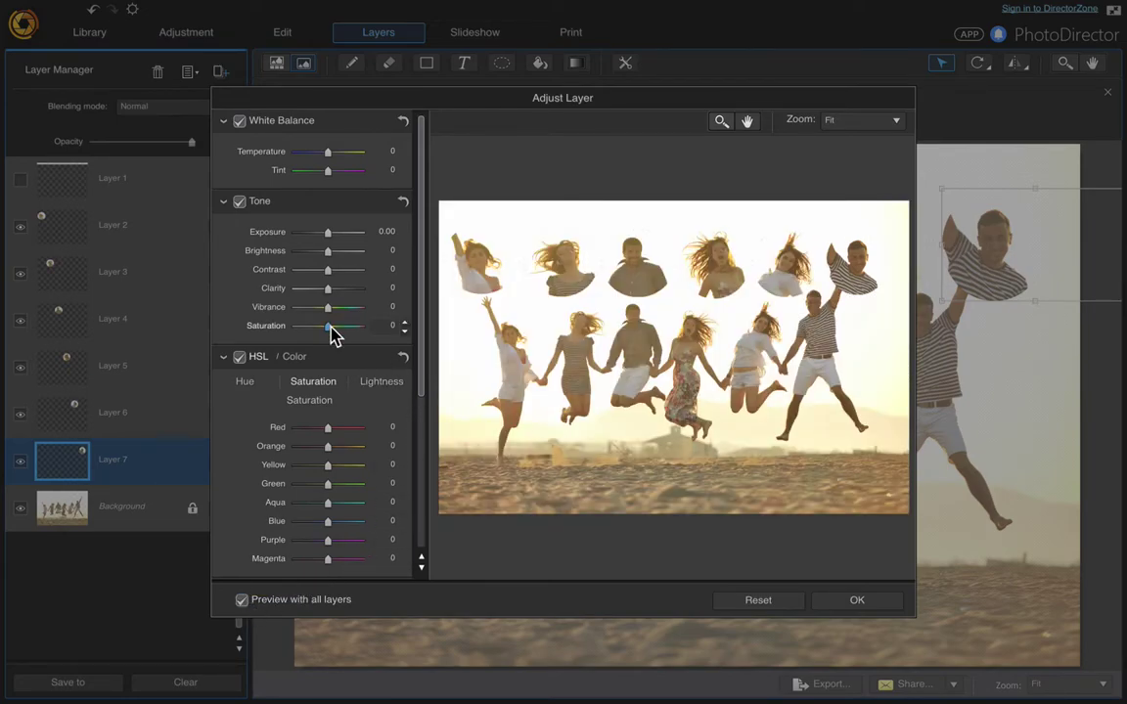
pyautogui.moveTo(330, 328); pyautogui.dragTo(281, 329)
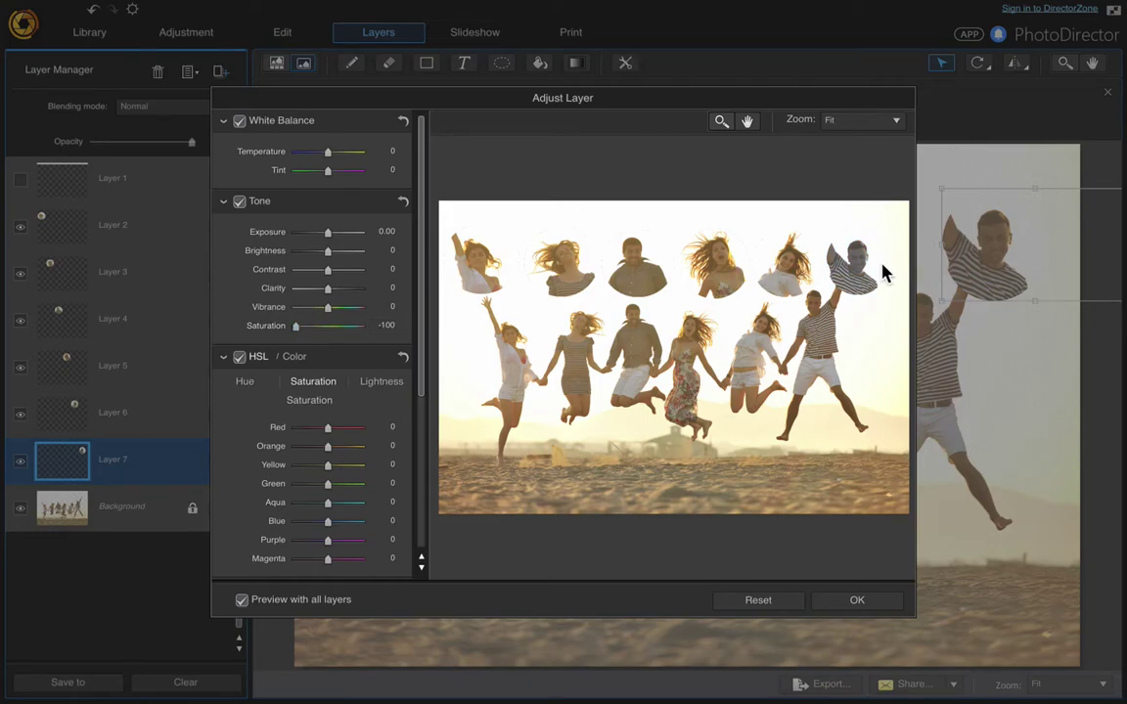
pyautogui.click(865, 602)
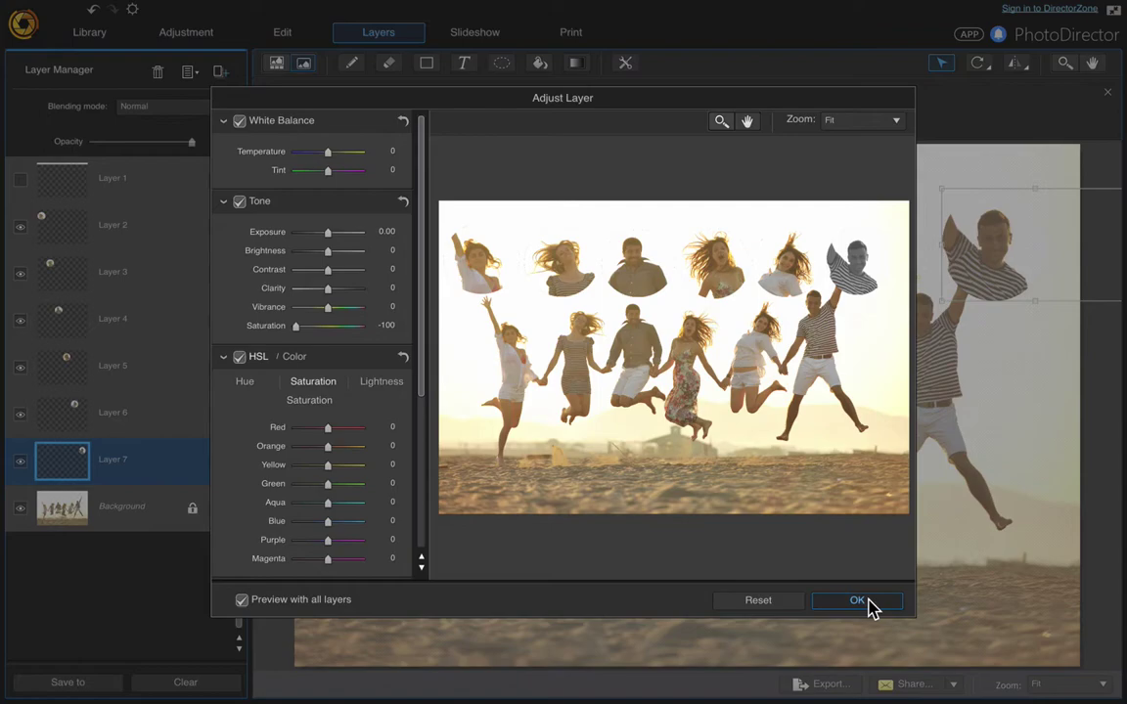
# Set the saturation of Layer 6's head cut-out to -100 with all layers previewed, and select Layer 5
pyautogui.click(189, 421)
pyautogui.moveTo(955, 7)
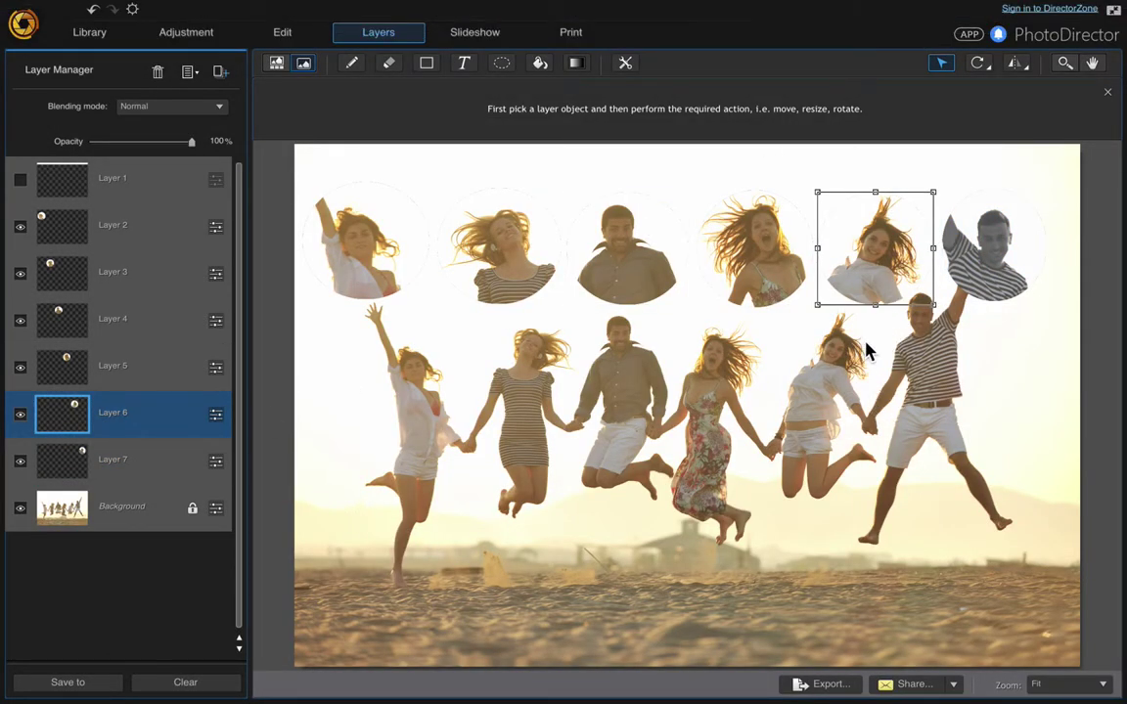
pyautogui.click(215, 418)
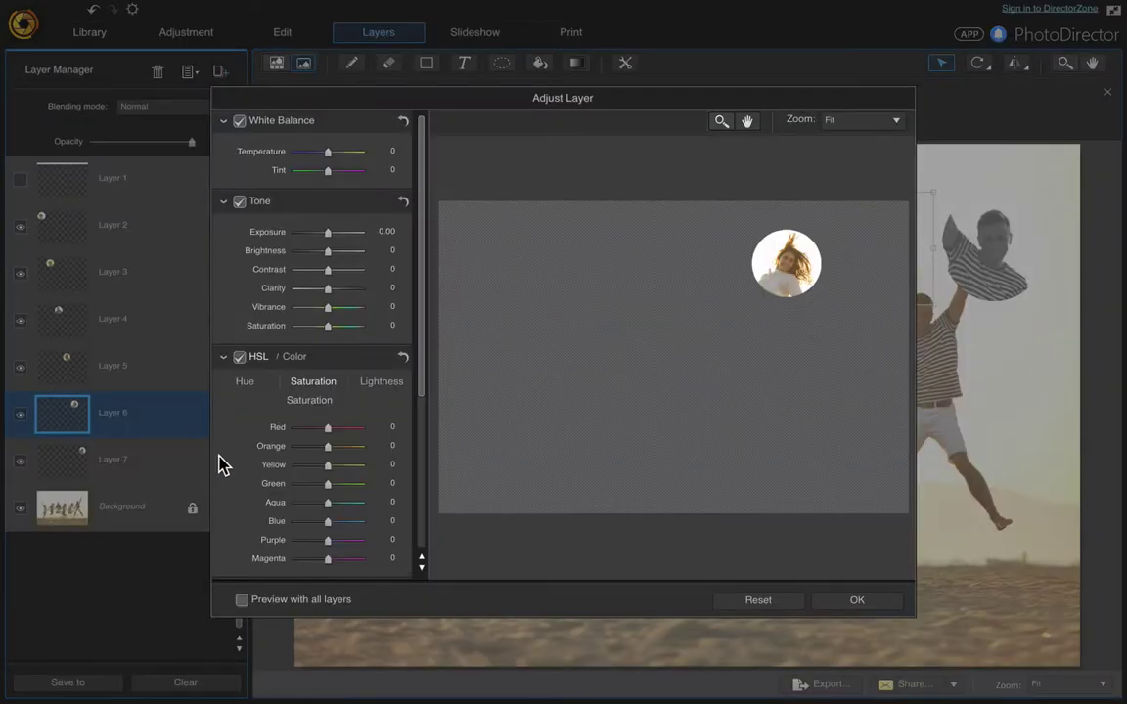
pyautogui.click(235, 602)
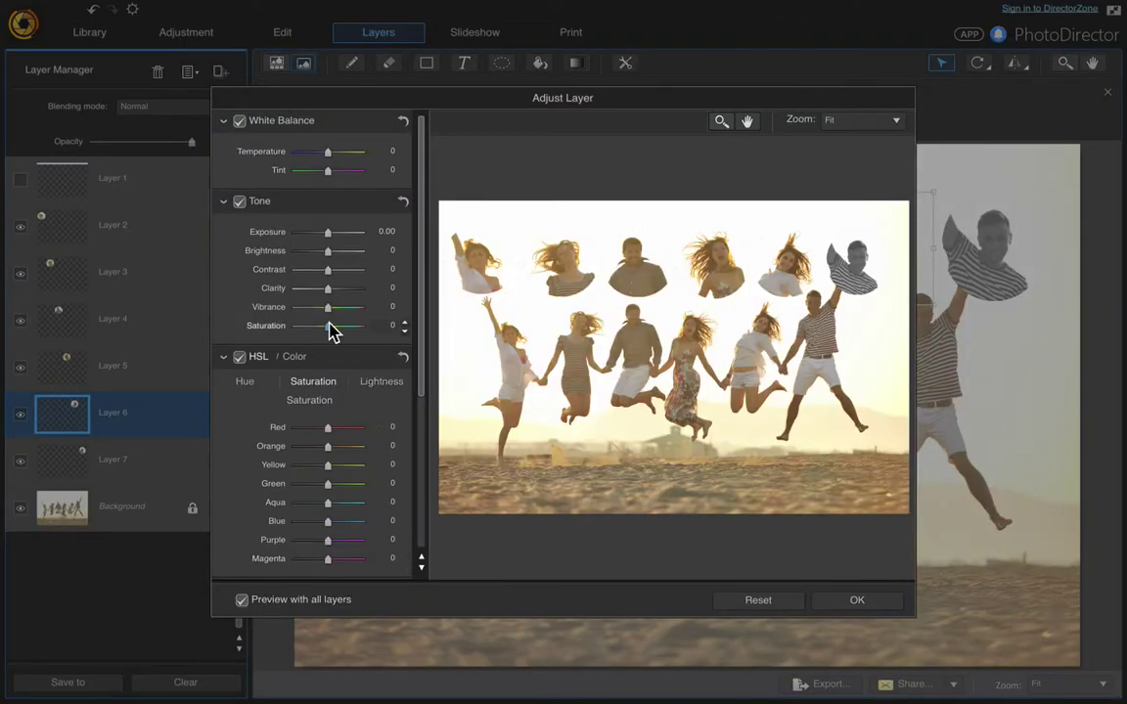
pyautogui.moveTo(330, 332); pyautogui.dragTo(281, 329)
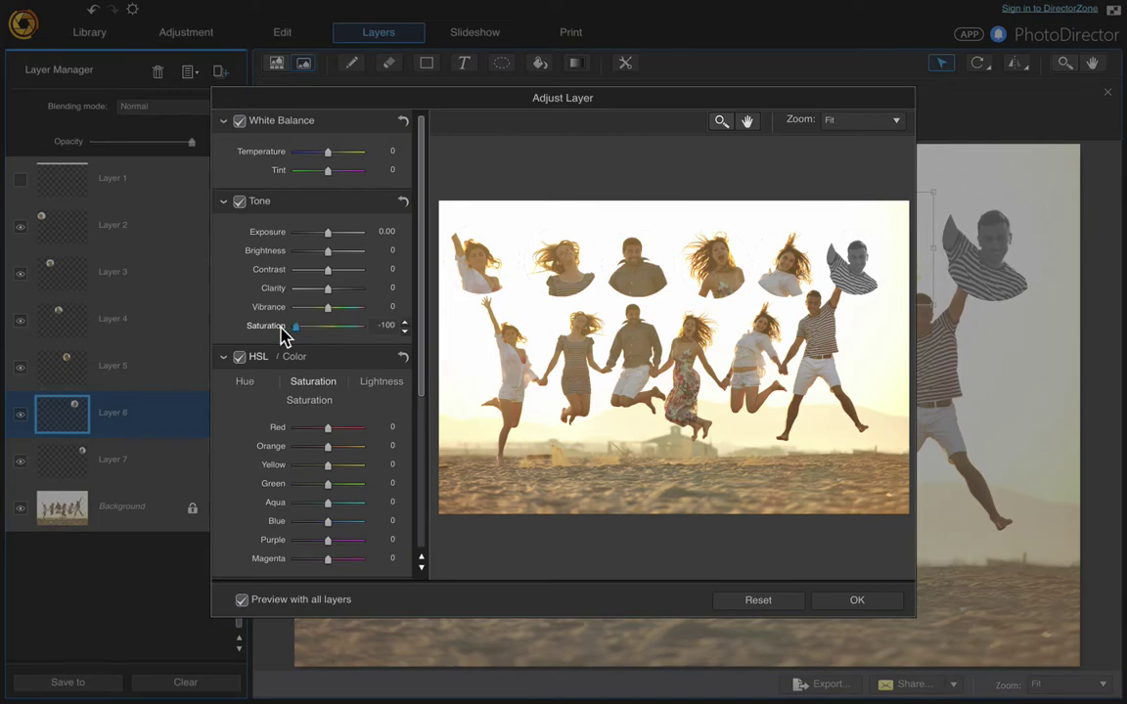
pyautogui.click(844, 601)
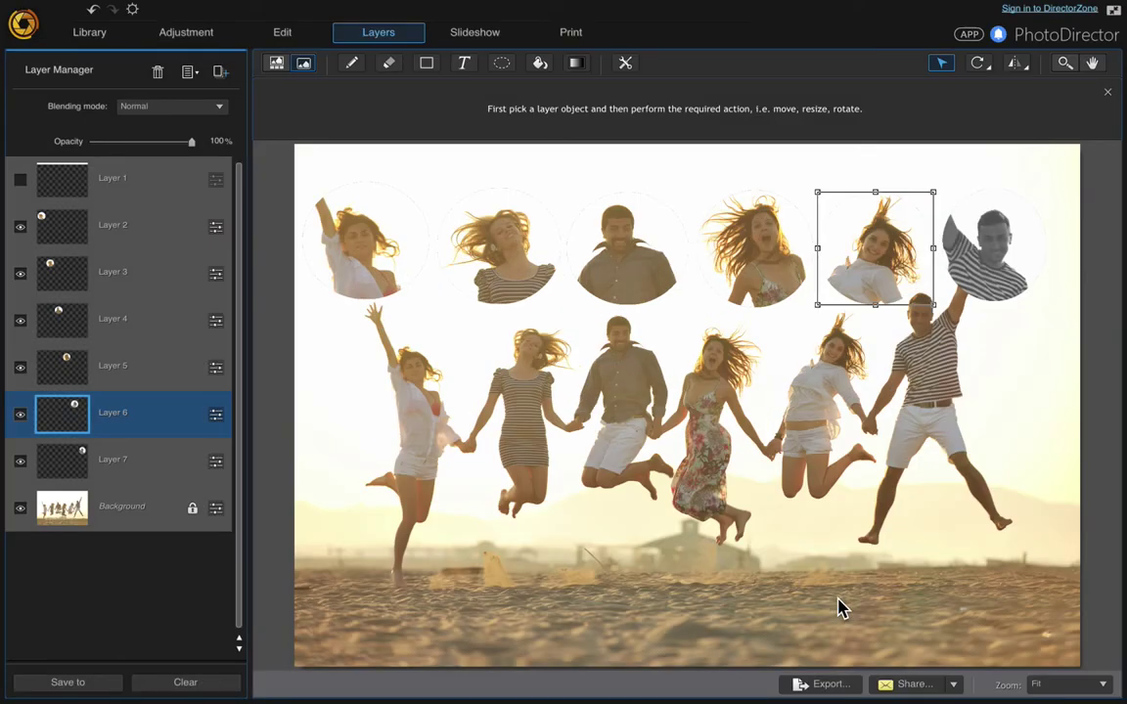
pyautogui.click(157, 378)
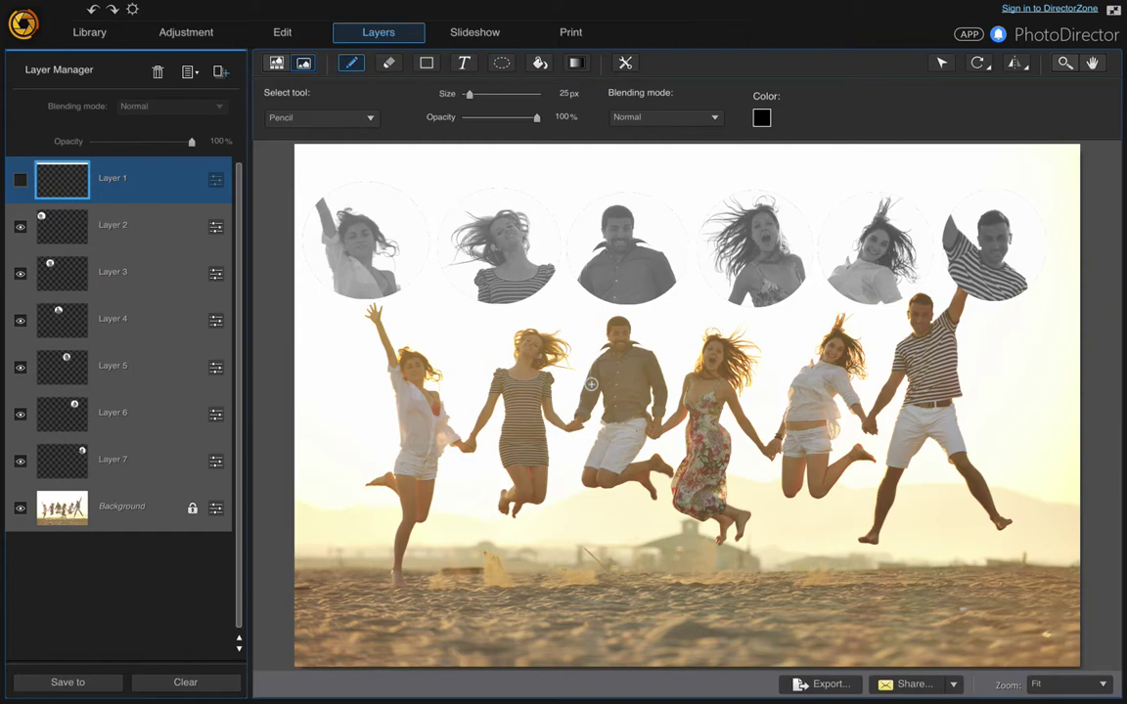
# Duplicate the Background layer and hide the original Background
pyautogui.click(147, 509)
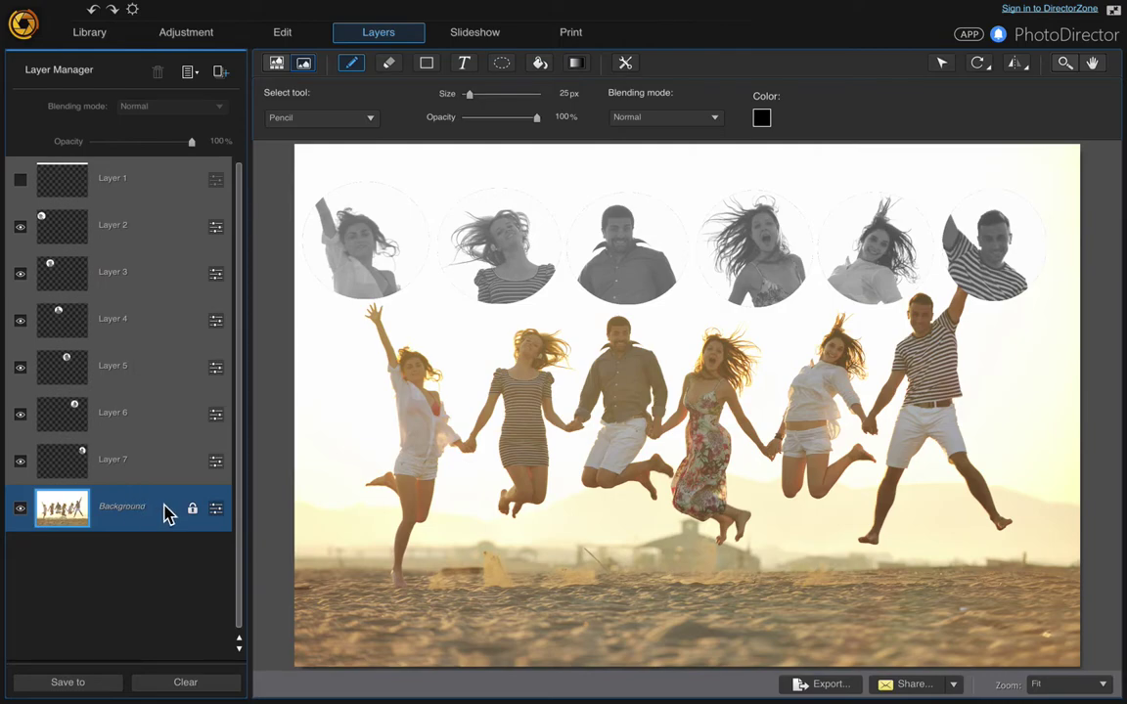
pyautogui.rightClick(121, 513)
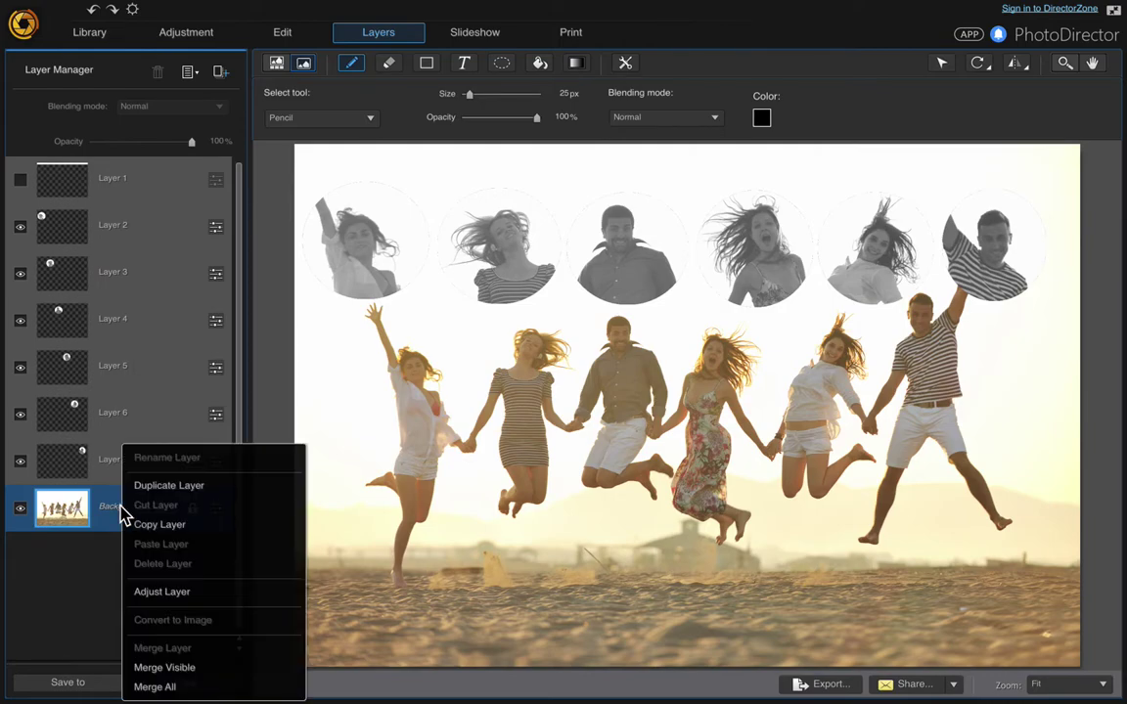
pyautogui.click(160, 495)
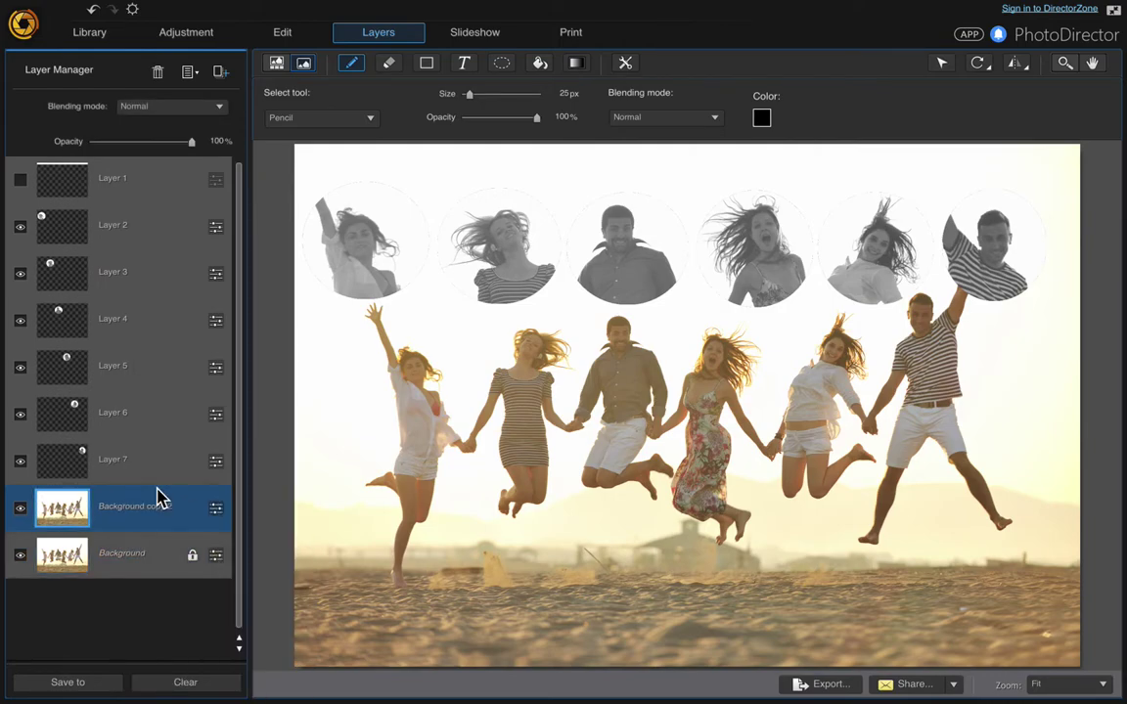
pyautogui.click(20, 555)
# Move the background copy slightly down, away from the head cut-outs, and show Layer 1 to cover the gap above it
pyautogui.click(938, 67)
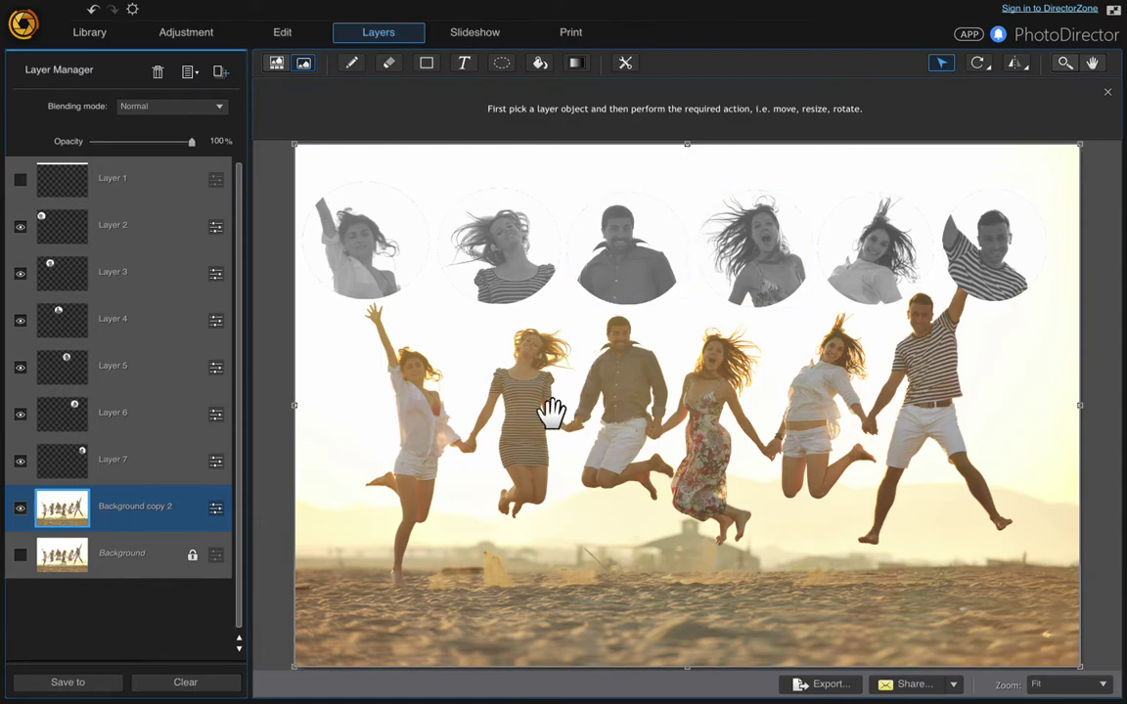
pyautogui.moveTo(553, 411); pyautogui.dragTo(552, 437)
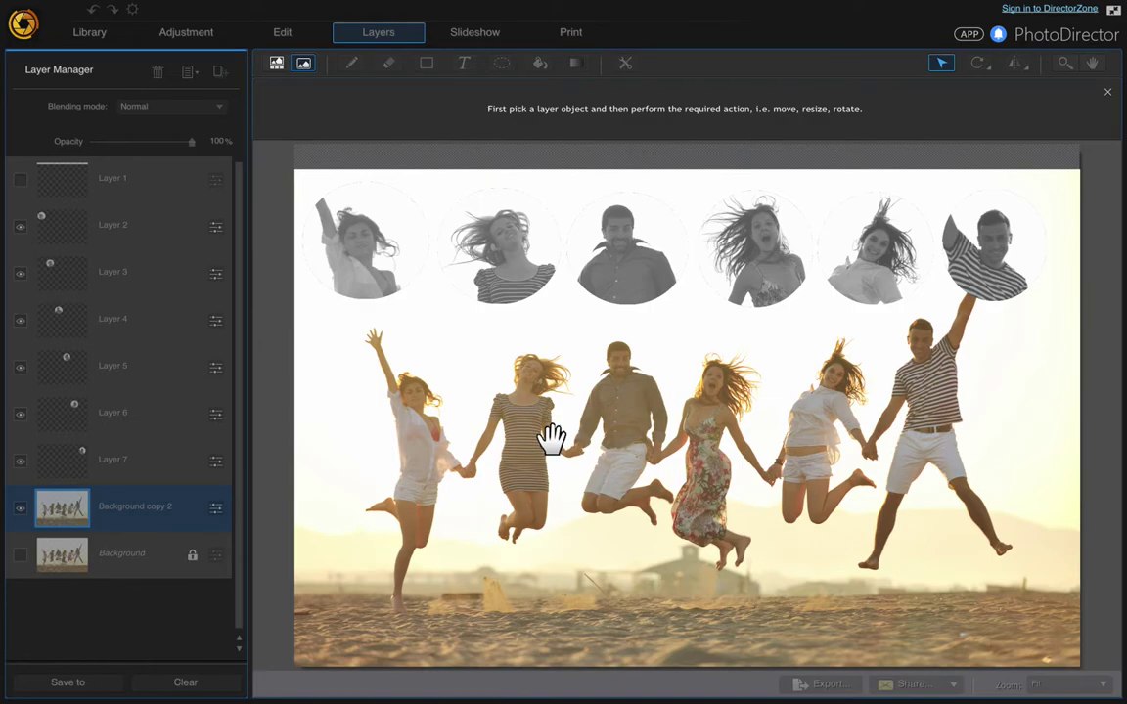
pyautogui.moveTo(552, 437); pyautogui.dragTo(552, 438)
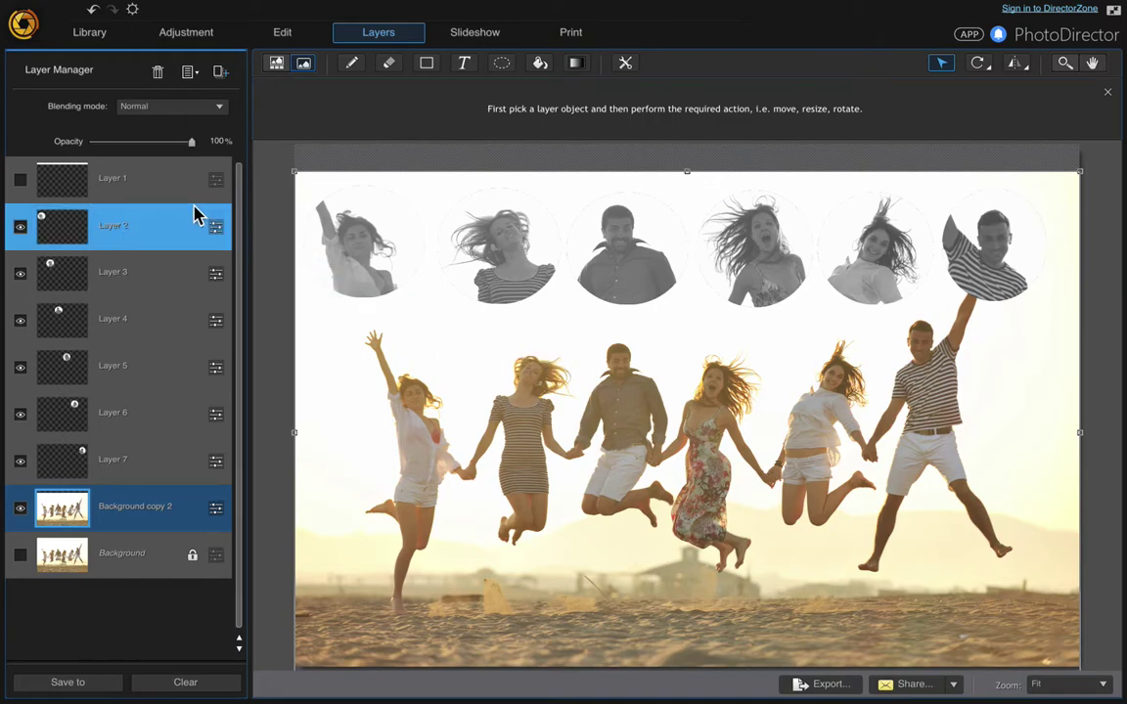
pyautogui.click(19, 182)
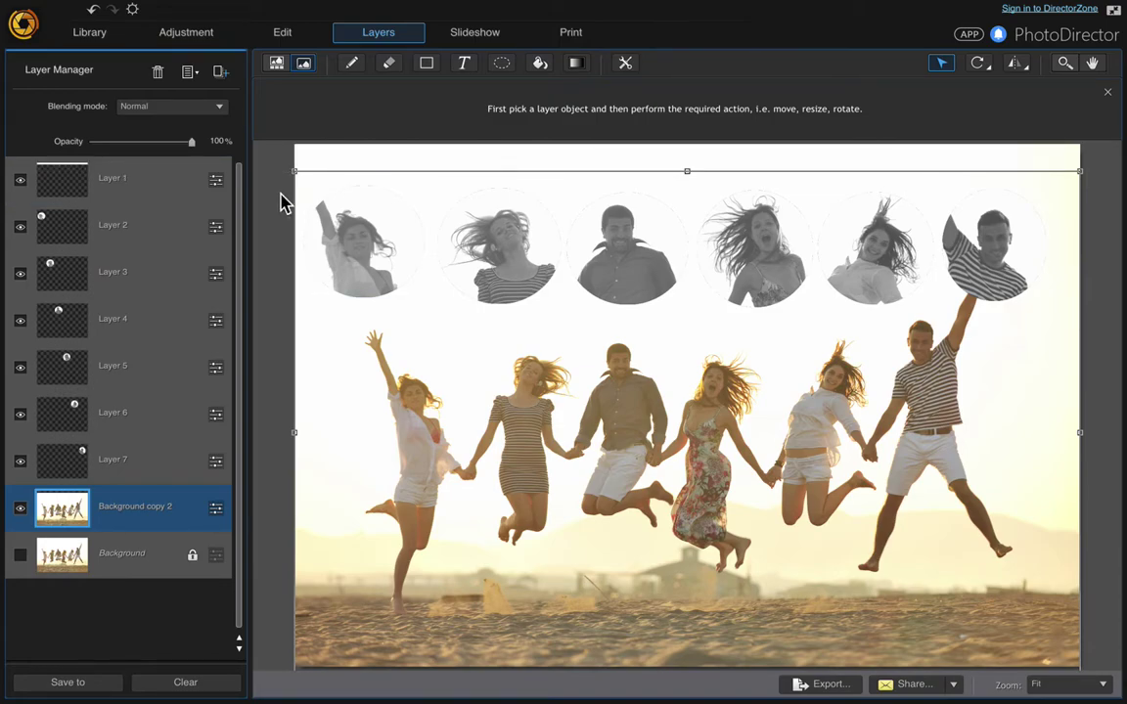
# Draw a black rectangle about 5032 x 289 px above Background copy 2, behind the lower part of the heads, and extend it past the photo's left edge
pyautogui.click(350, 180)
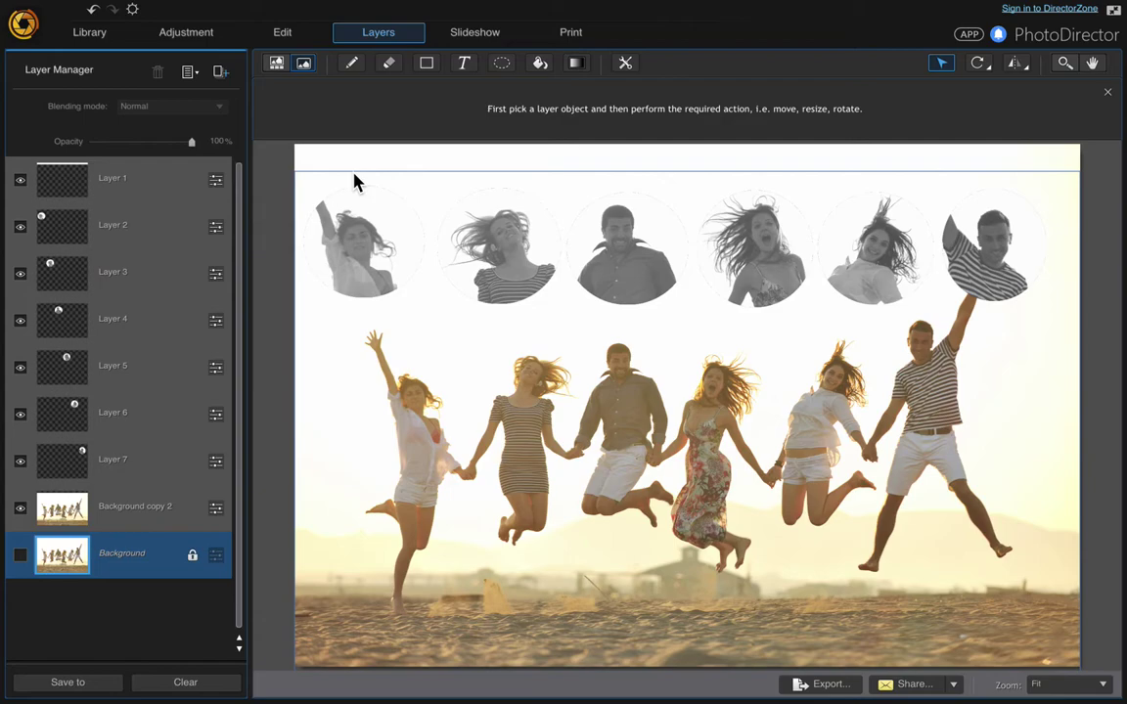
pyautogui.click(137, 519)
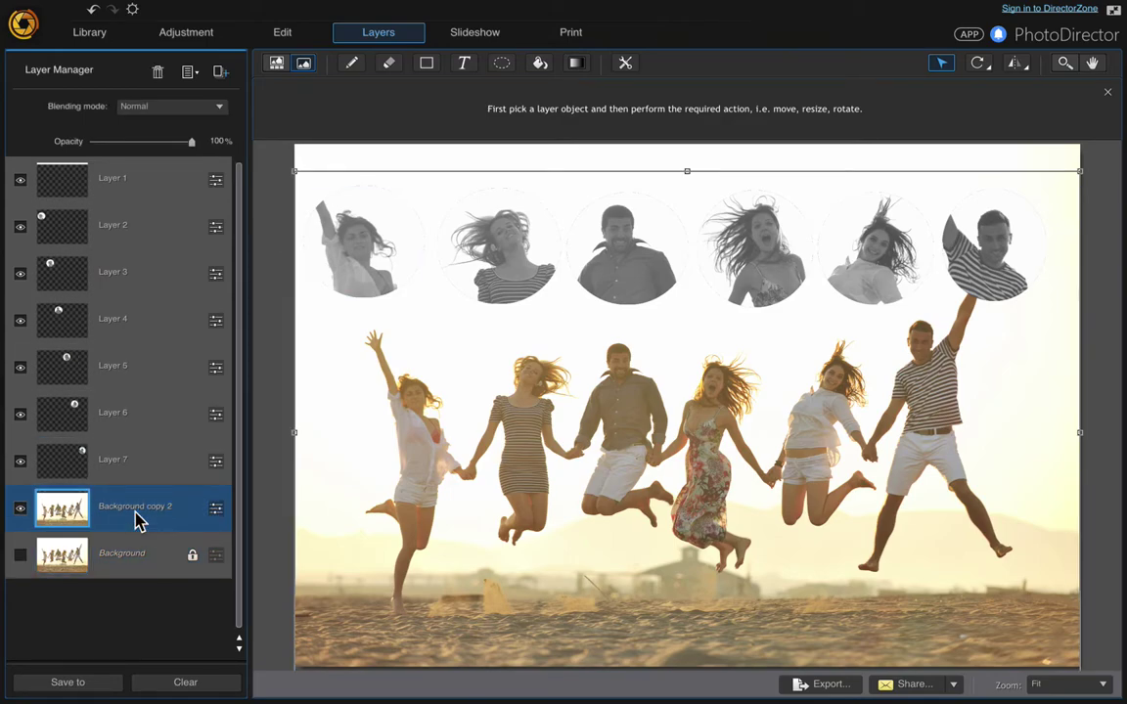
pyautogui.click(426, 64)
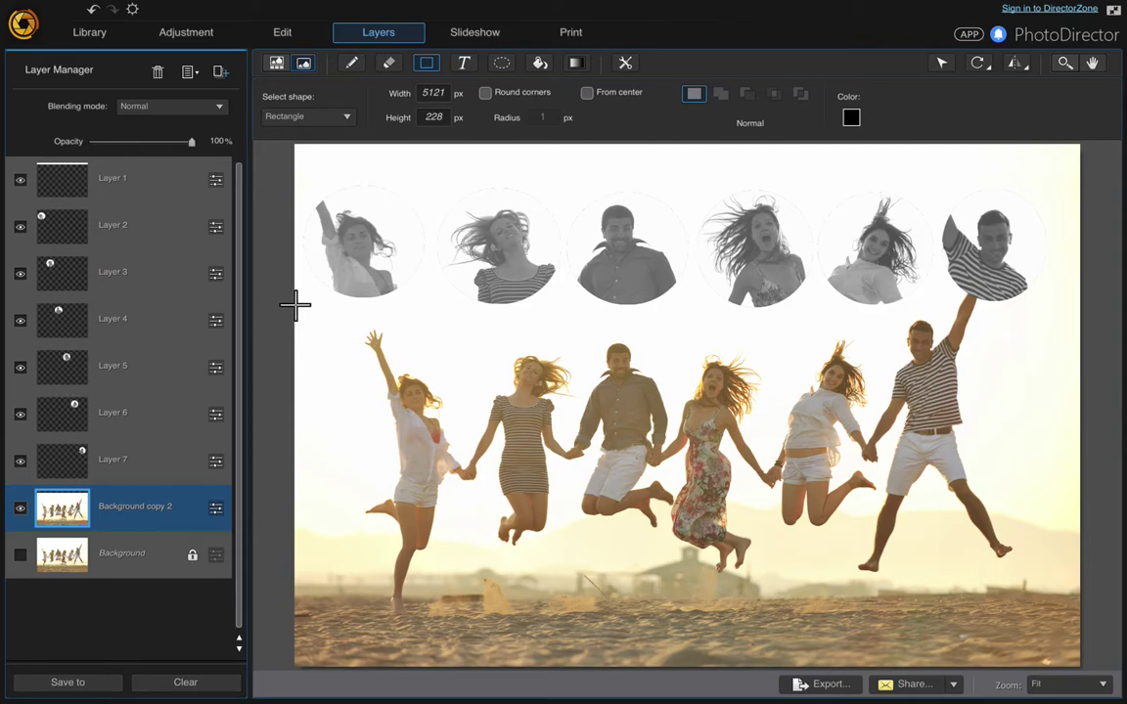
pyautogui.moveTo(295, 306)
pyautogui.mouseDown()
pyautogui.moveTo(1067, 313)
pyautogui.moveTo(1087, 307)
pyautogui.moveTo(1087, 269)
pyautogui.mouseUp()
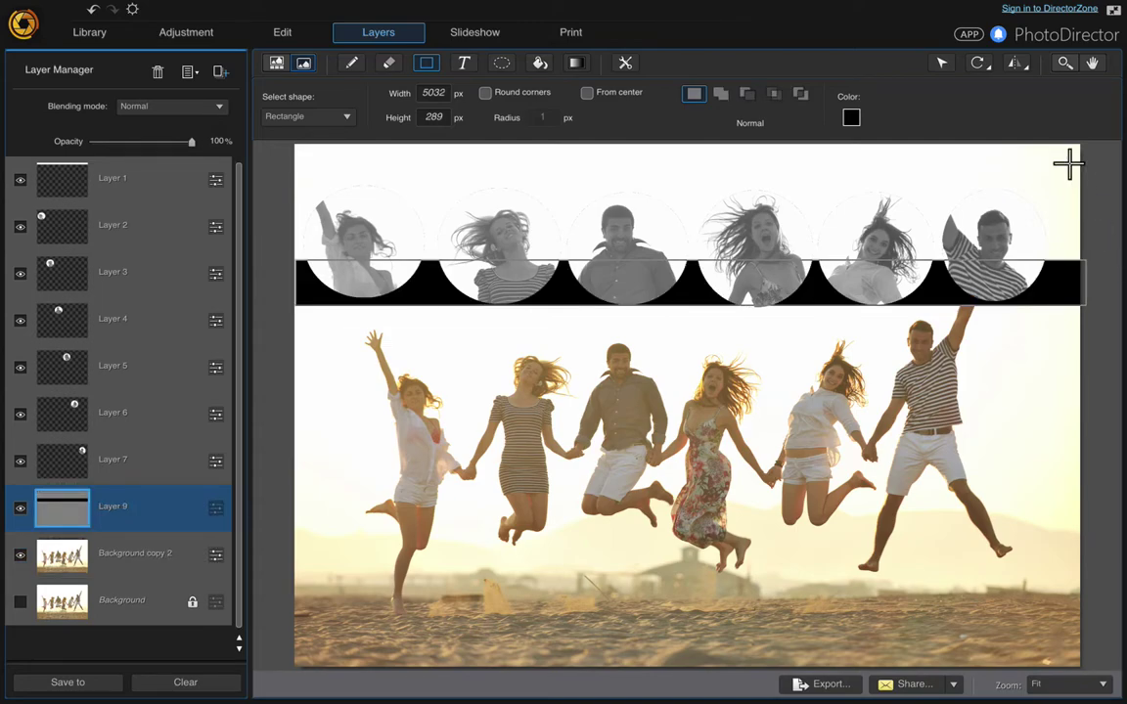
pyautogui.click(942, 67)
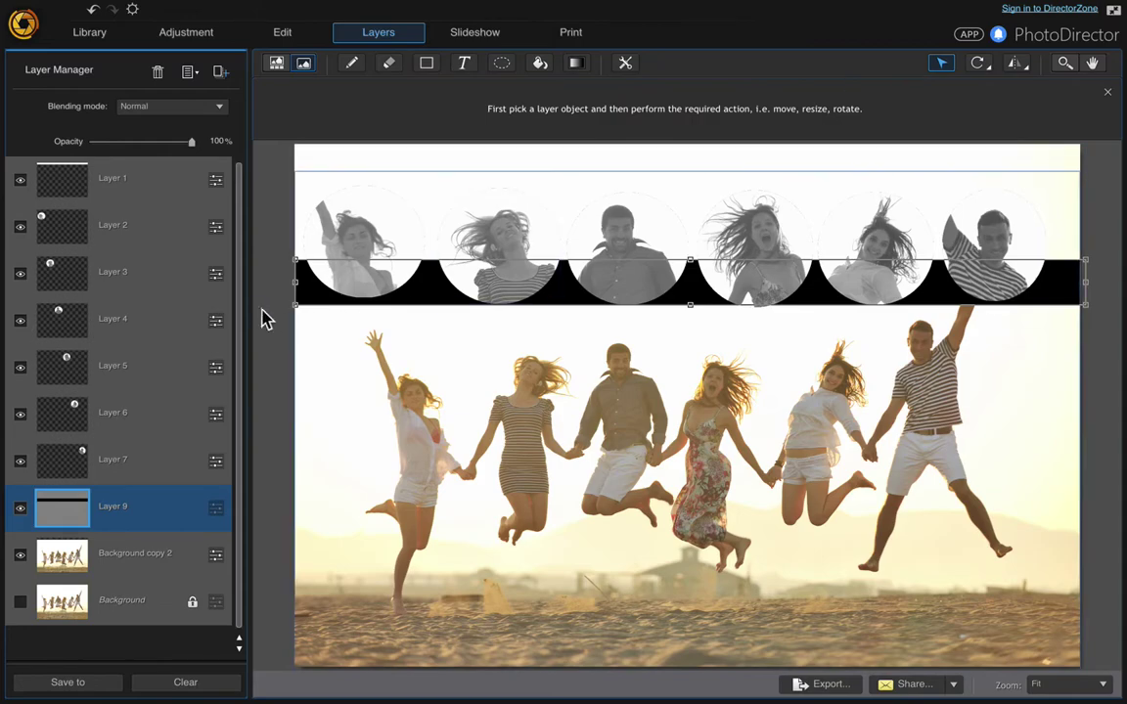
pyautogui.moveTo(295, 284); pyautogui.dragTo(289, 284)
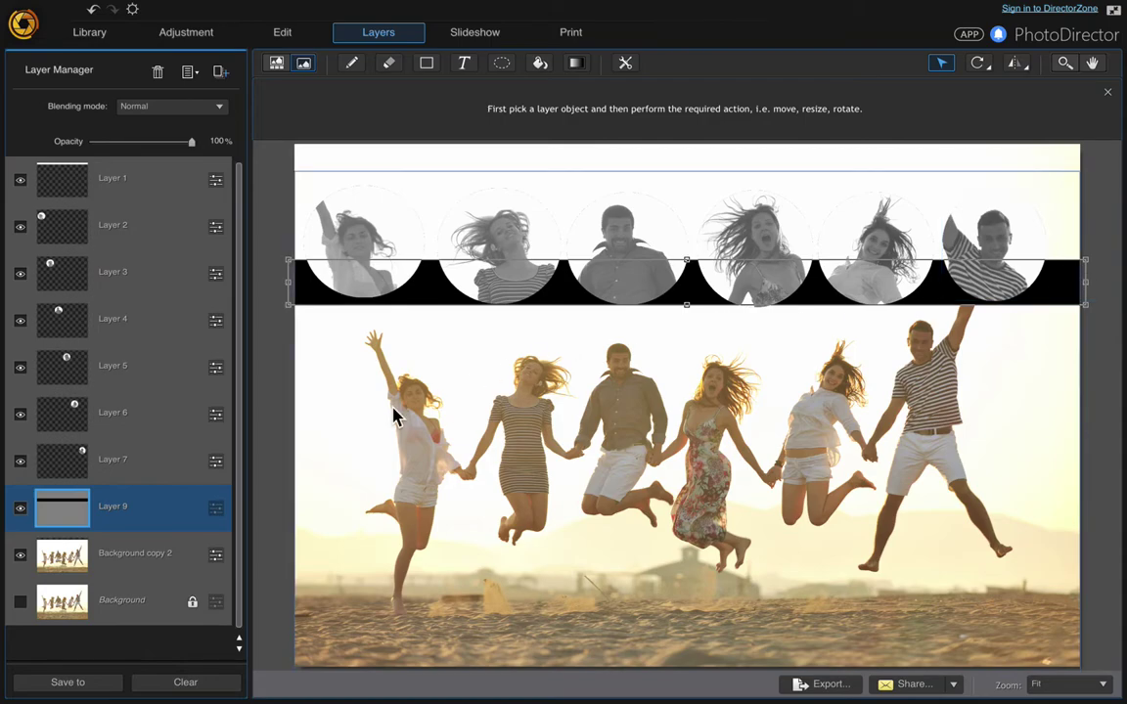
# Duplicate the black bar, place the copy behind the tops of the heads, and lower the original bar slightly
pyautogui.rightClick(126, 514)
pyautogui.click(171, 487)
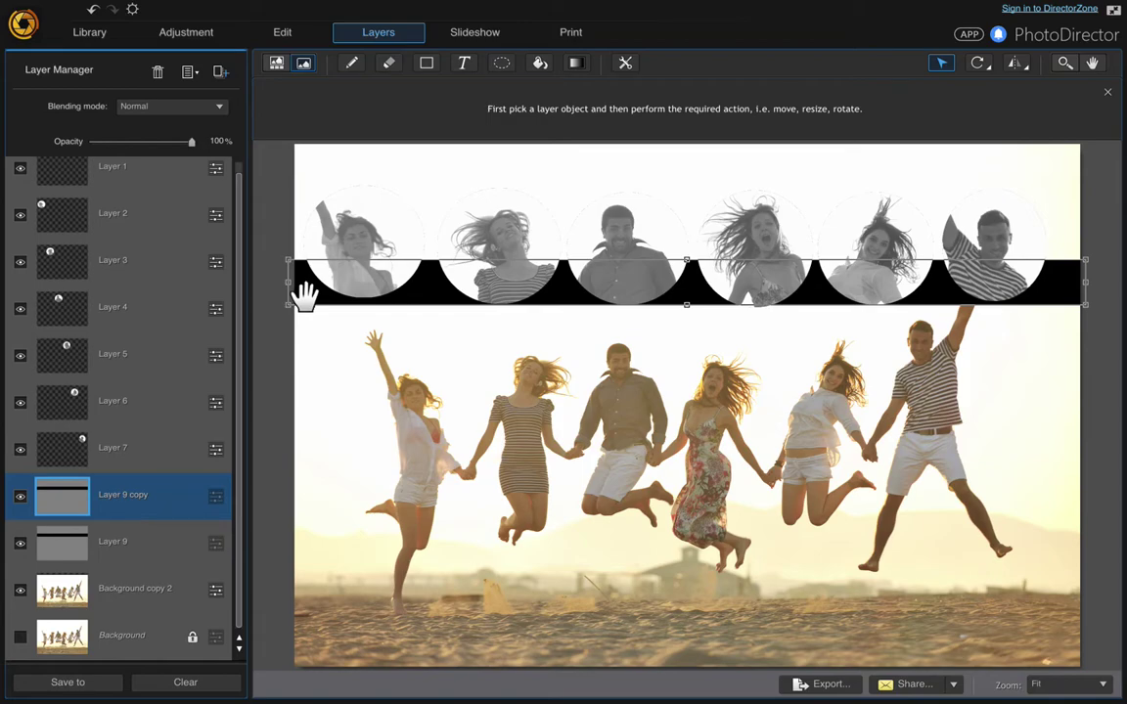
pyautogui.moveTo(305, 294); pyautogui.dragTo(309, 183)
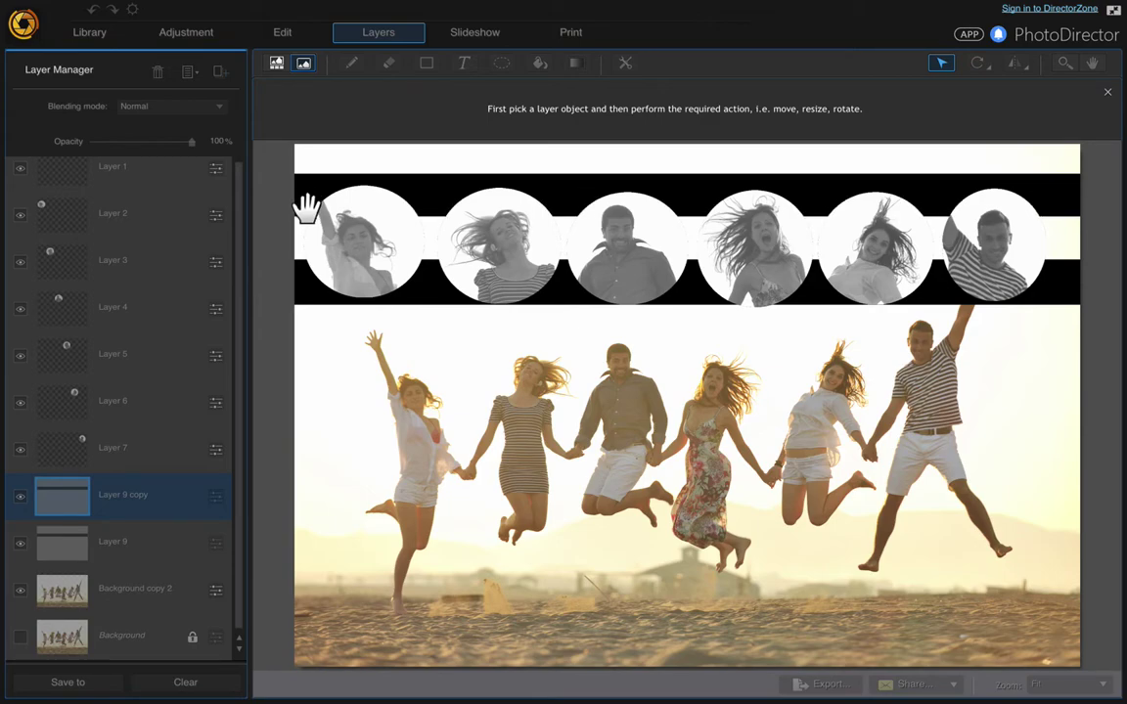
pyautogui.moveTo(307, 207); pyautogui.dragTo(307, 206)
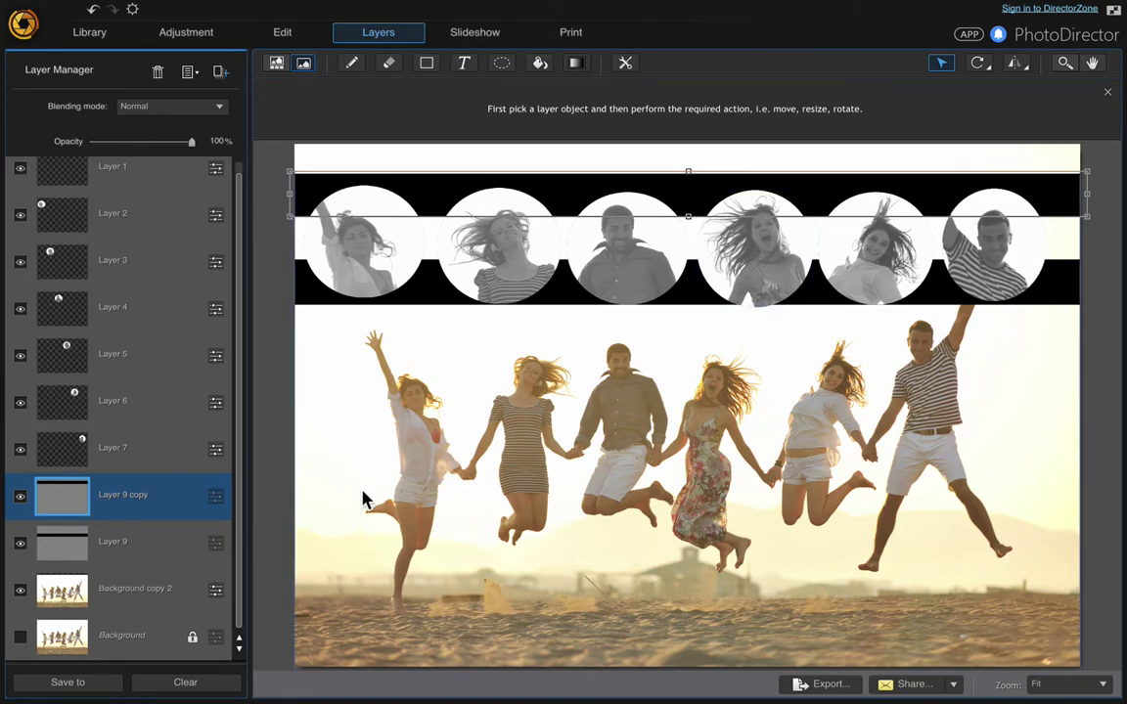
pyautogui.click(138, 555)
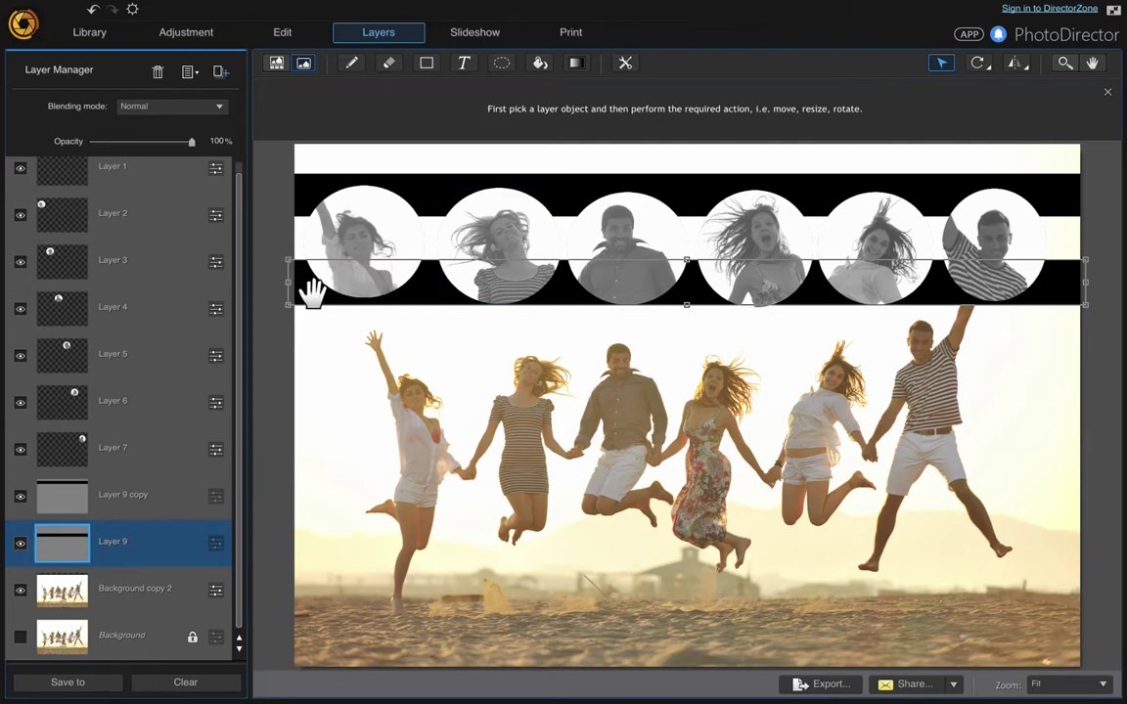
pyautogui.moveTo(311, 291); pyautogui.dragTo(309, 298)
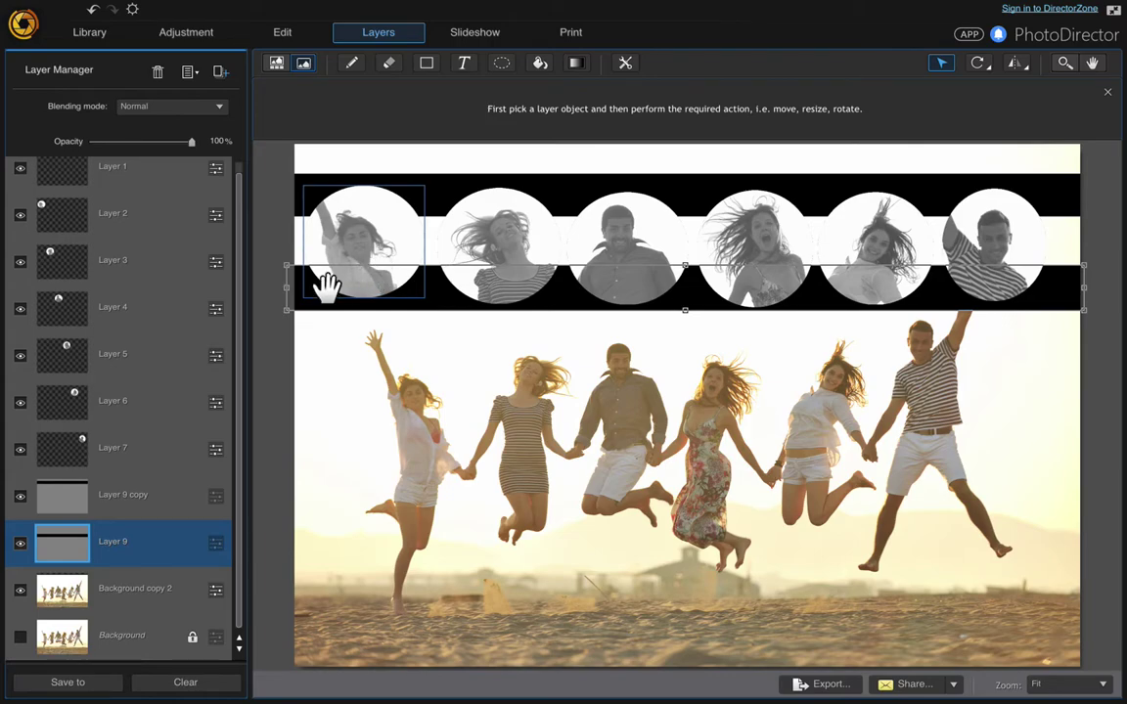
# Enlarge Layer 2's head cut-out very slightly towards its lower-left corner, and deselect it
pyautogui.click(312, 215)
pyautogui.moveTo(337, 200)
pyautogui.mouseDown()
pyautogui.moveTo(346, 220)
pyautogui.moveTo(351, 210)
pyautogui.mouseUp()
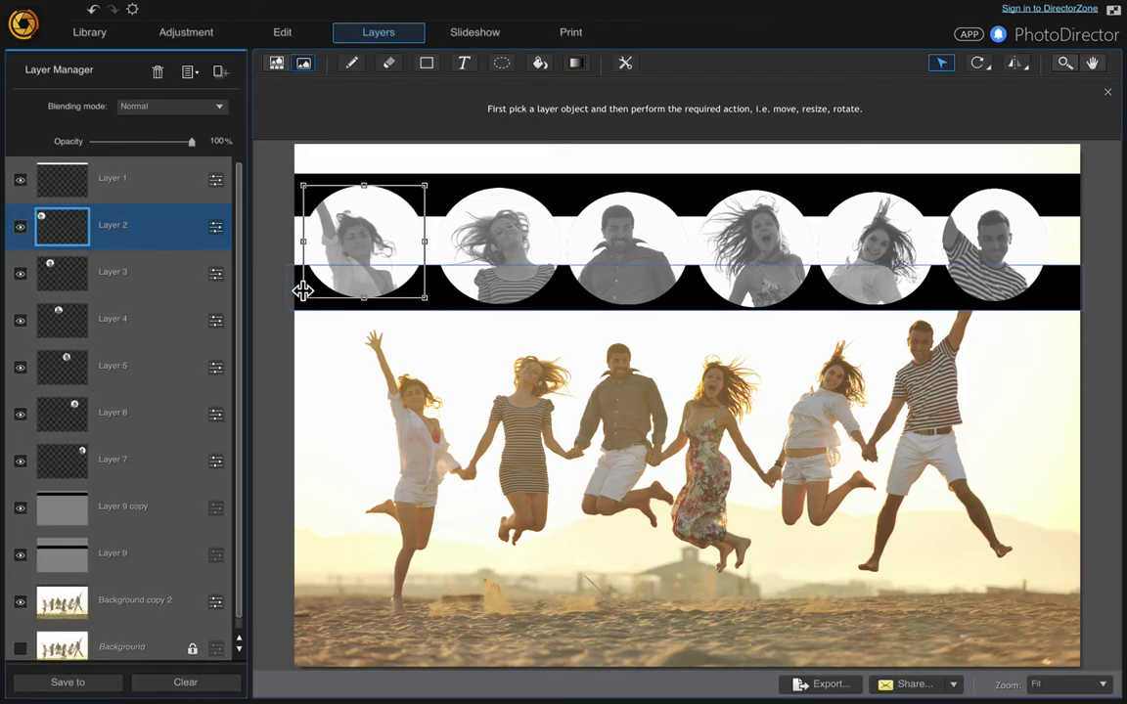
pyautogui.moveTo(302, 290); pyautogui.dragTo(301, 294)
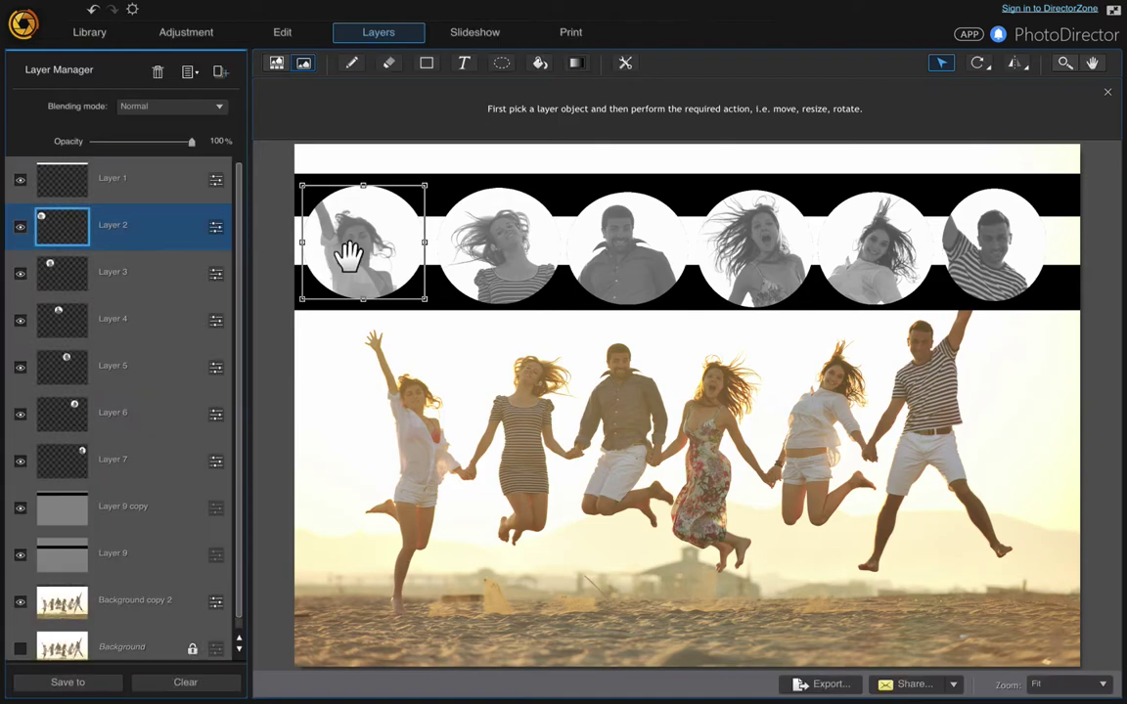
pyautogui.click(263, 299)
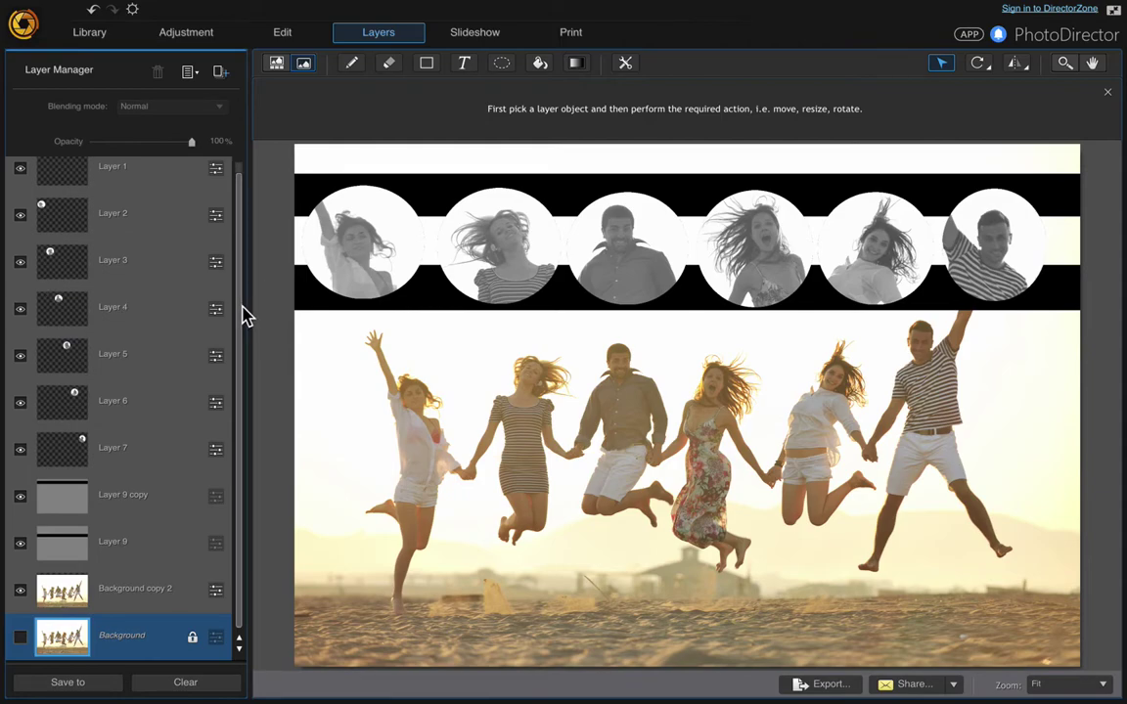
# Add a text layer above Layer 1 with the first person's name, placed in the white strip over the first head cut-out
pyautogui.scroll(1, 245, 249)
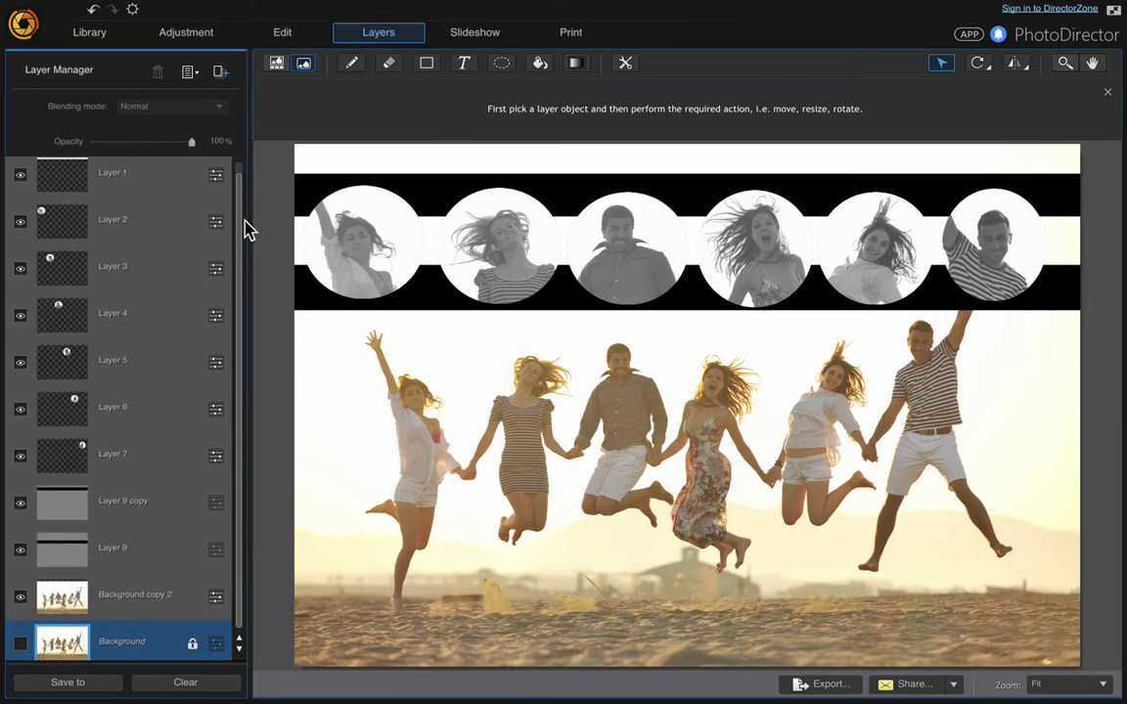
pyautogui.click(143, 182)
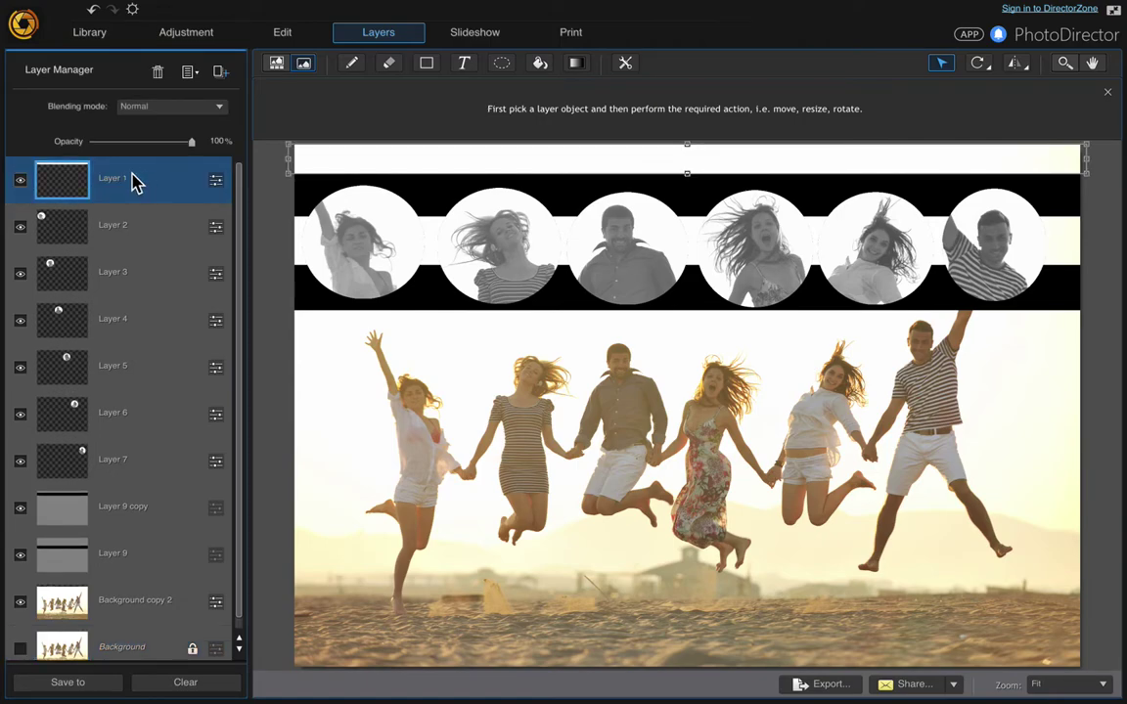
pyautogui.click(467, 65)
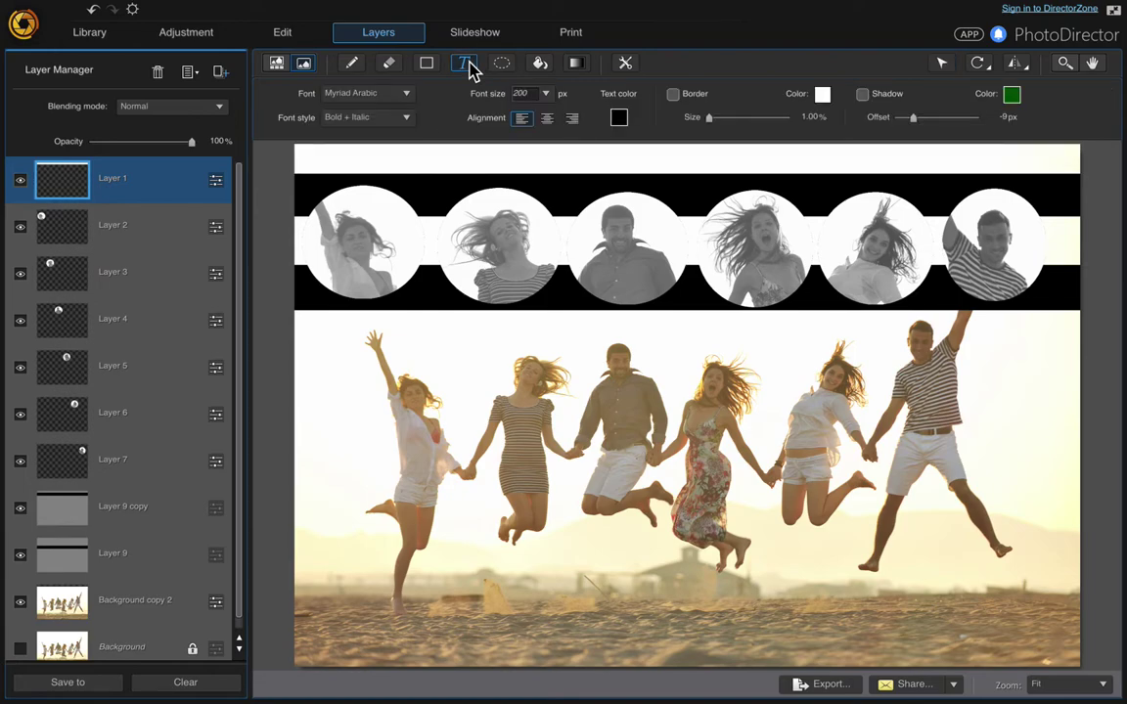
pyautogui.click(313, 156)
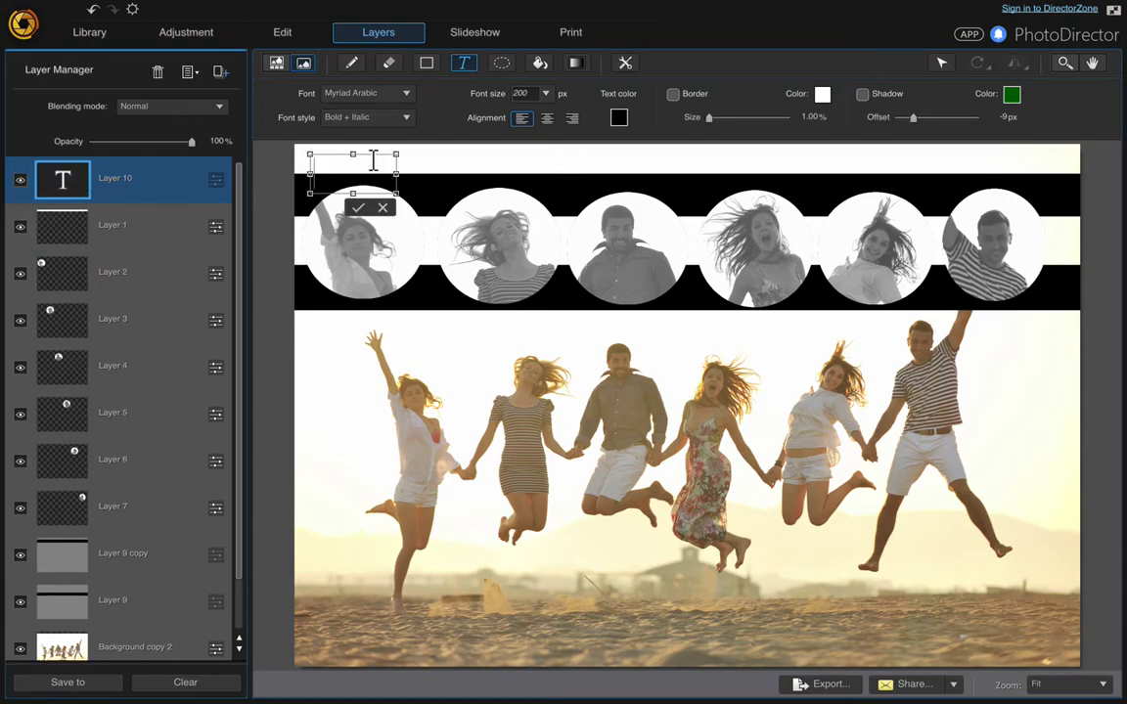
pyautogui.moveTo(335, 147); pyautogui.dragTo(336, 128)
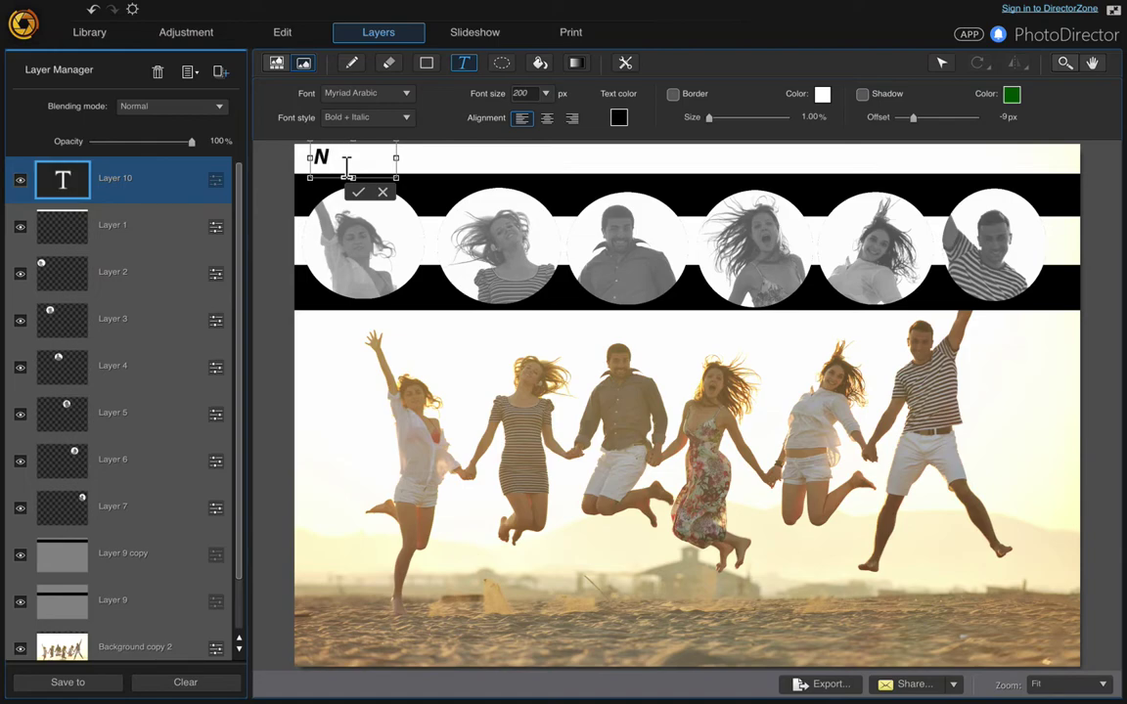
pyautogui.write('talie')
pyautogui.click(358, 192)
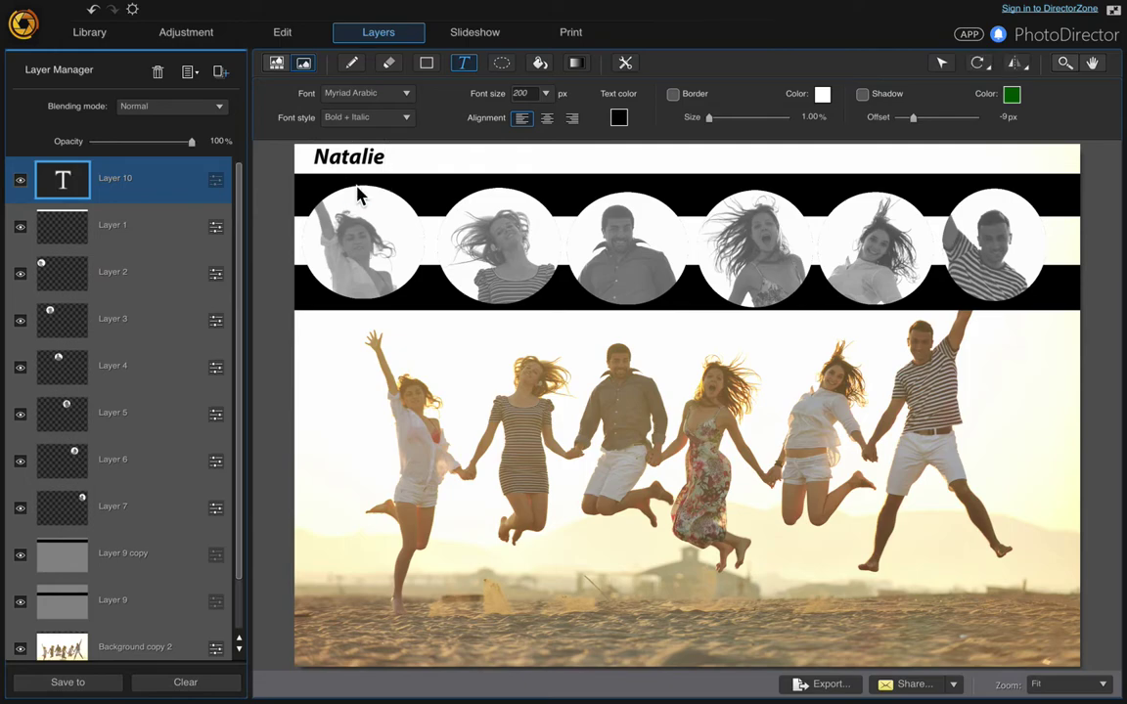
# Shift the first name label slightly right and down so it sits centred over the first head cut-out
pyautogui.click(319, 149)
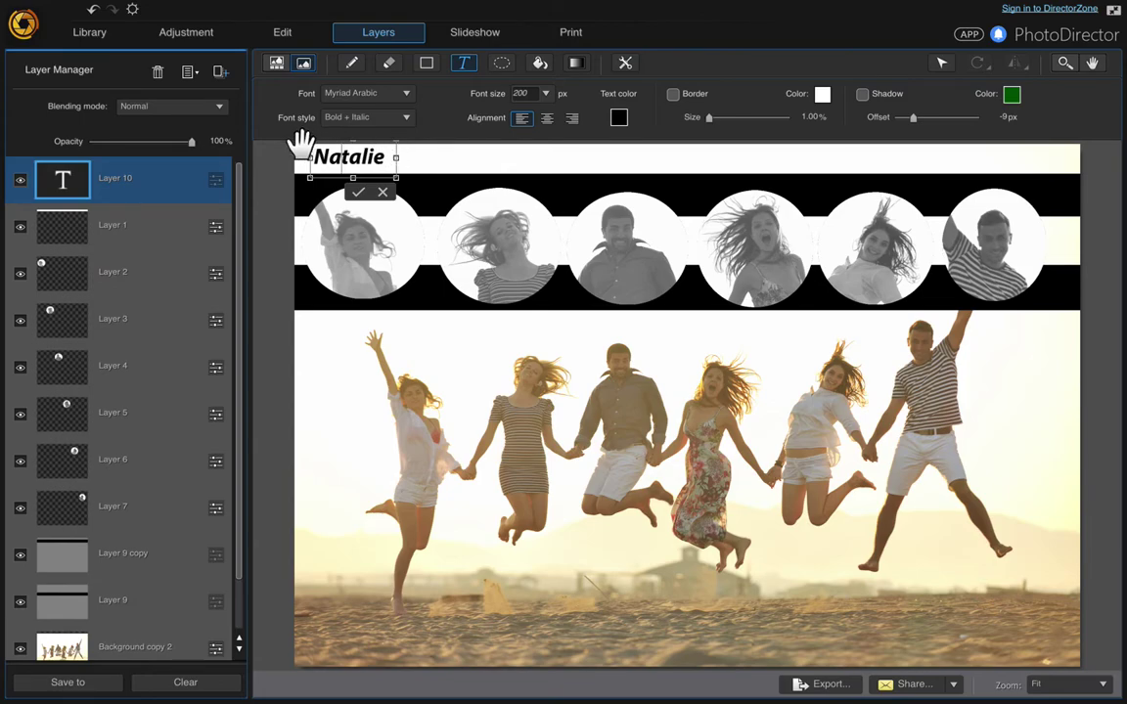
pyautogui.moveTo(309, 150); pyautogui.dragTo(319, 153)
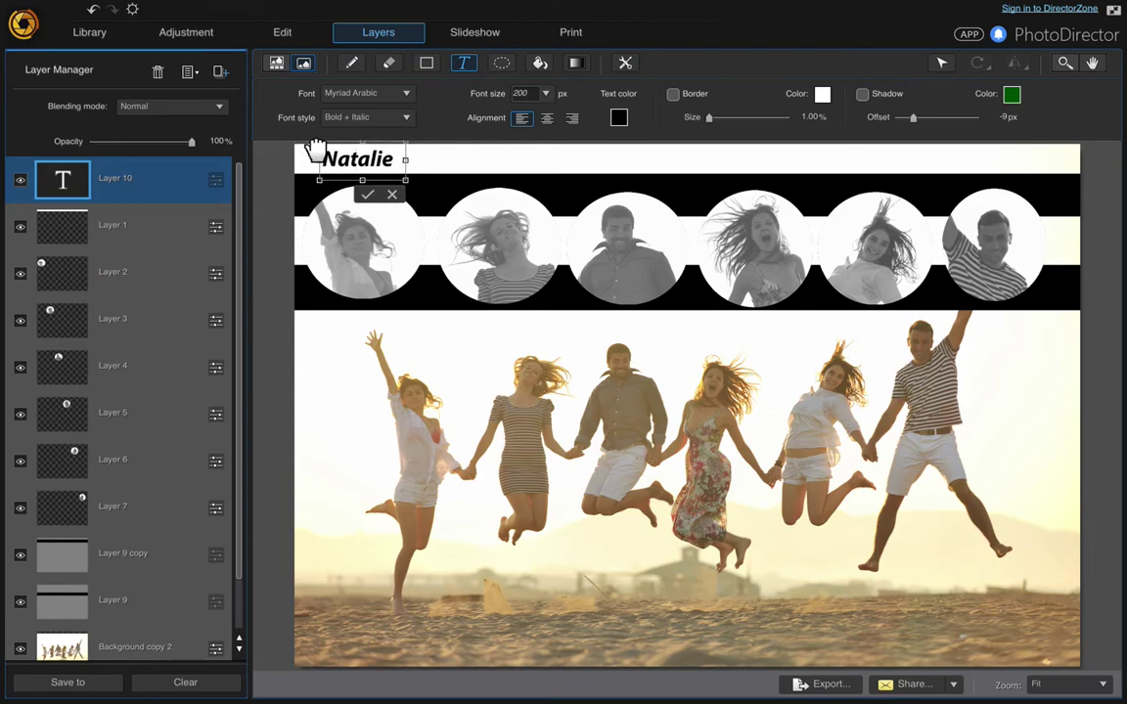
pyautogui.click(367, 194)
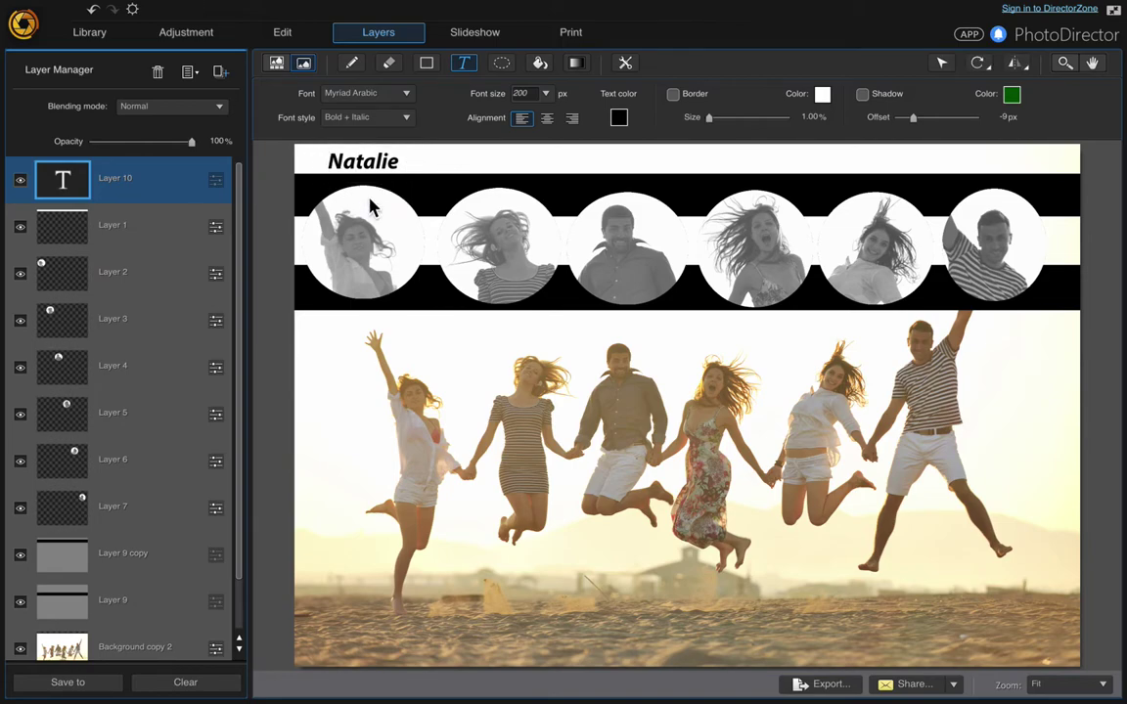
# Duplicate the name text layer and place the copy over the second head cut-out, level with the first label
pyautogui.rightClick(131, 185)
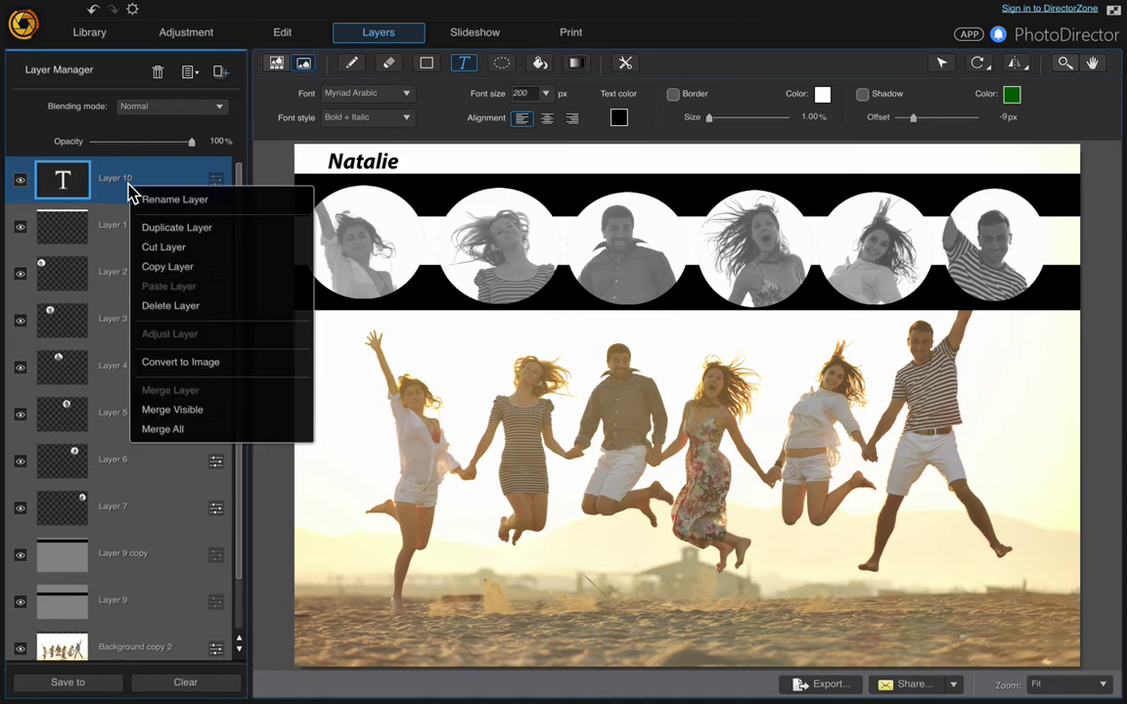
pyautogui.click(190, 233)
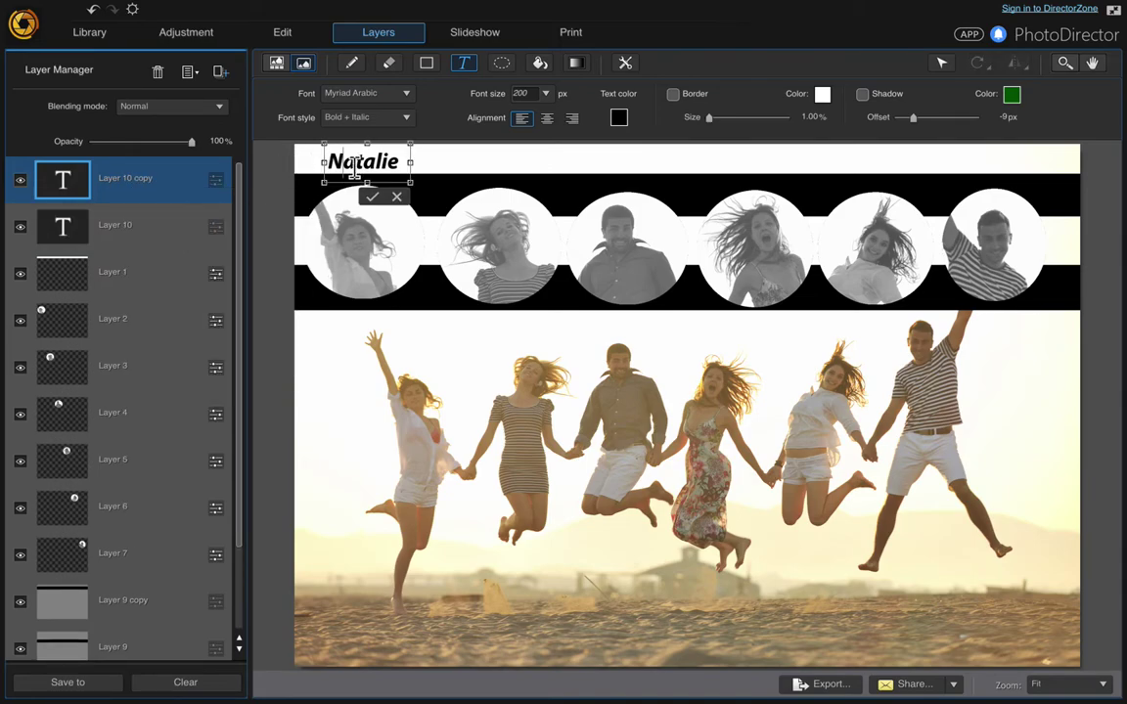
pyautogui.moveTo(338, 147); pyautogui.dragTo(565, 154)
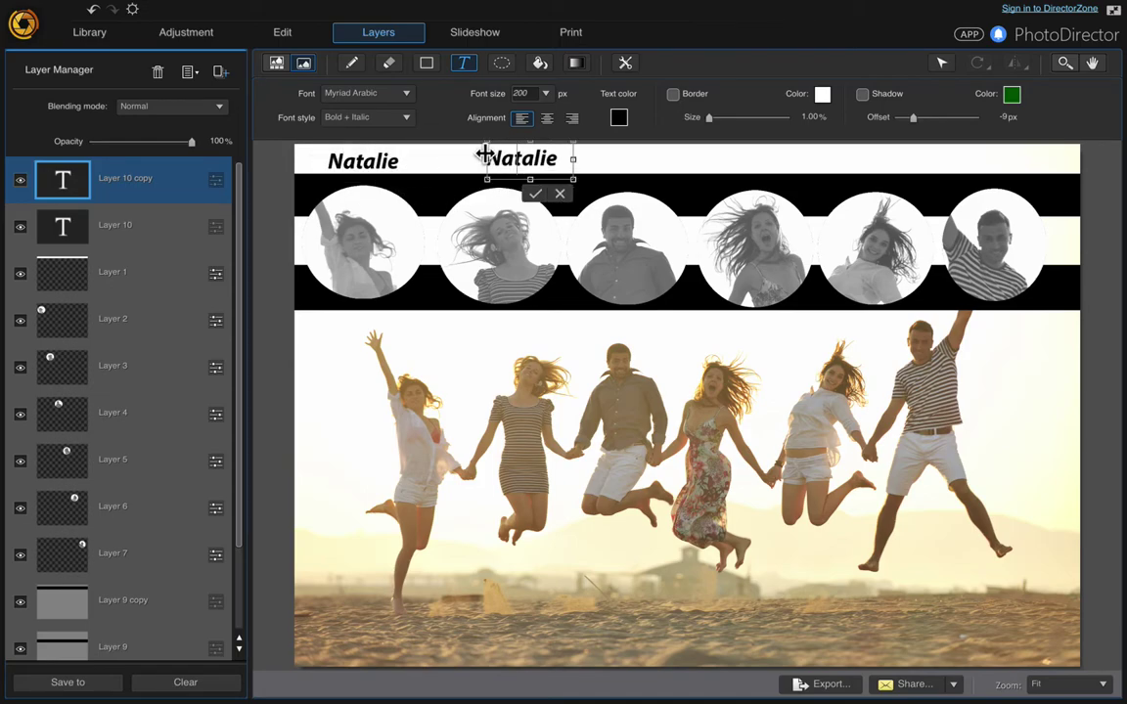
pyautogui.moveTo(480, 149); pyautogui.dragTo(463, 155)
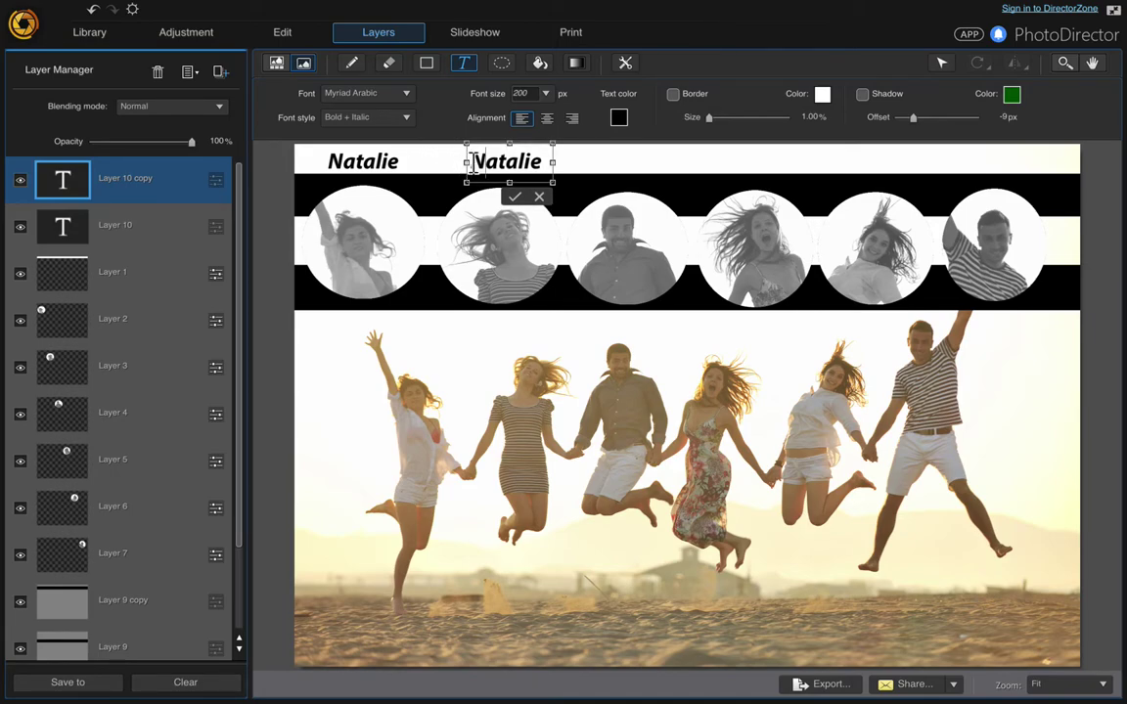
# Replace the duplicated label's text with the second person's name
pyautogui.doubleClick(553, 163)
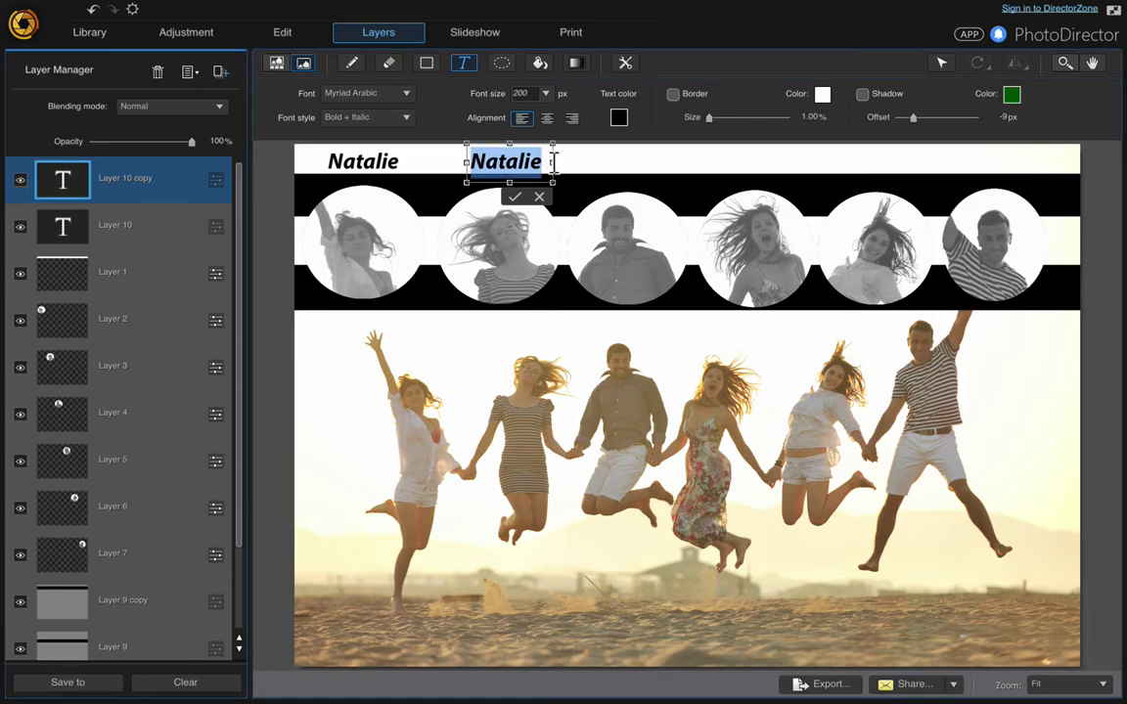
pyautogui.write('Jess')
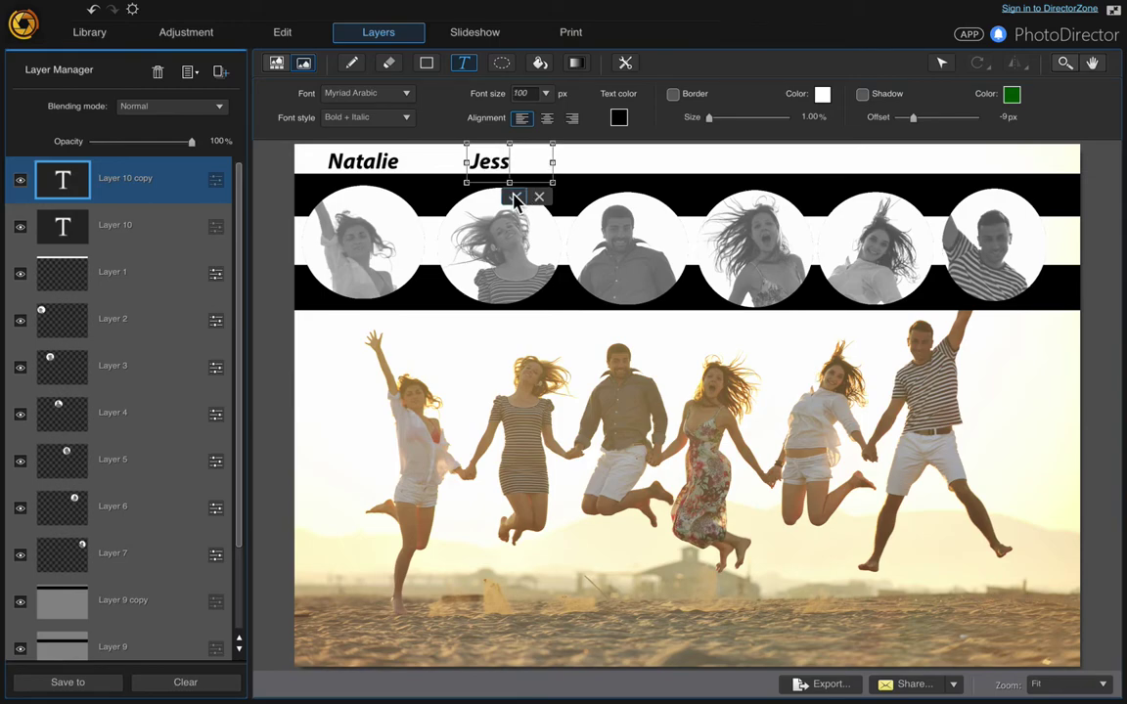
pyautogui.click(459, 178)
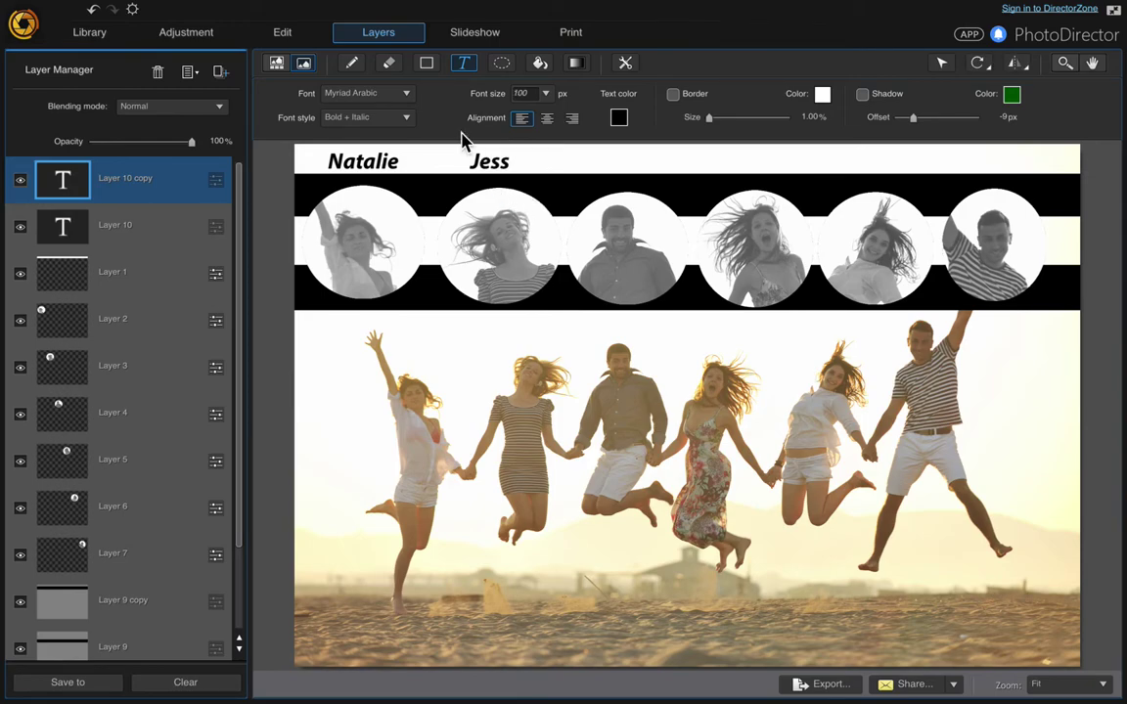
# Shift the second name label slightly right to centre it over the second head cut-out
pyautogui.click(473, 156)
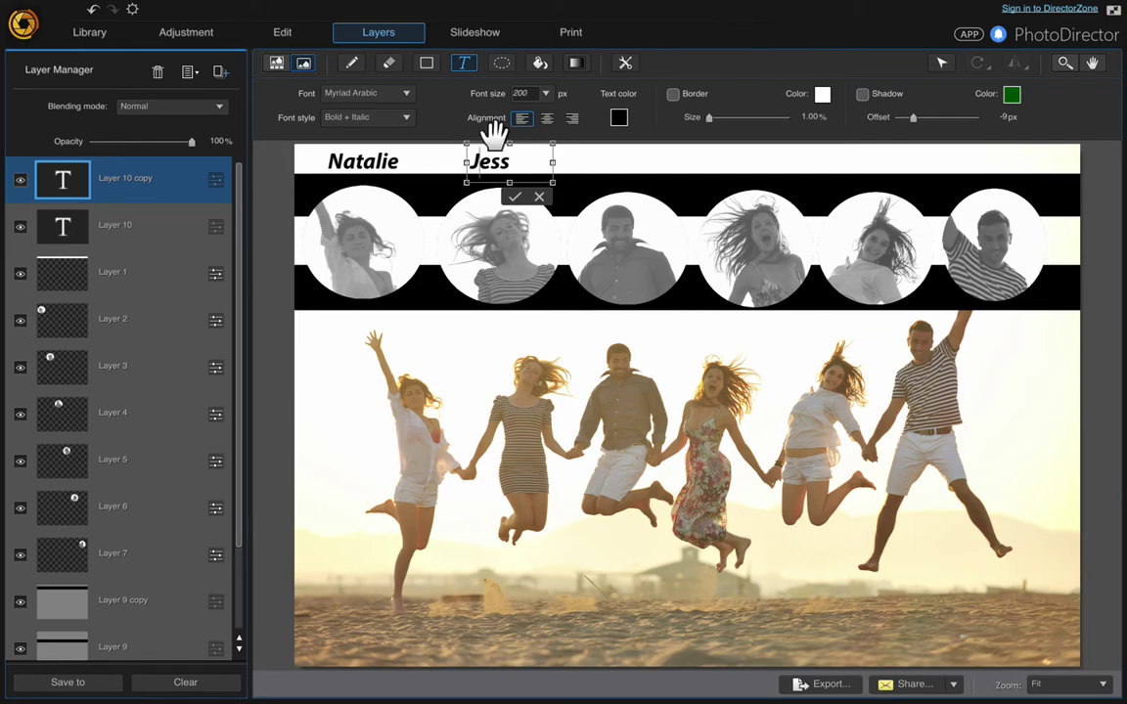
pyautogui.moveTo(499, 144); pyautogui.dragTo(509, 132)
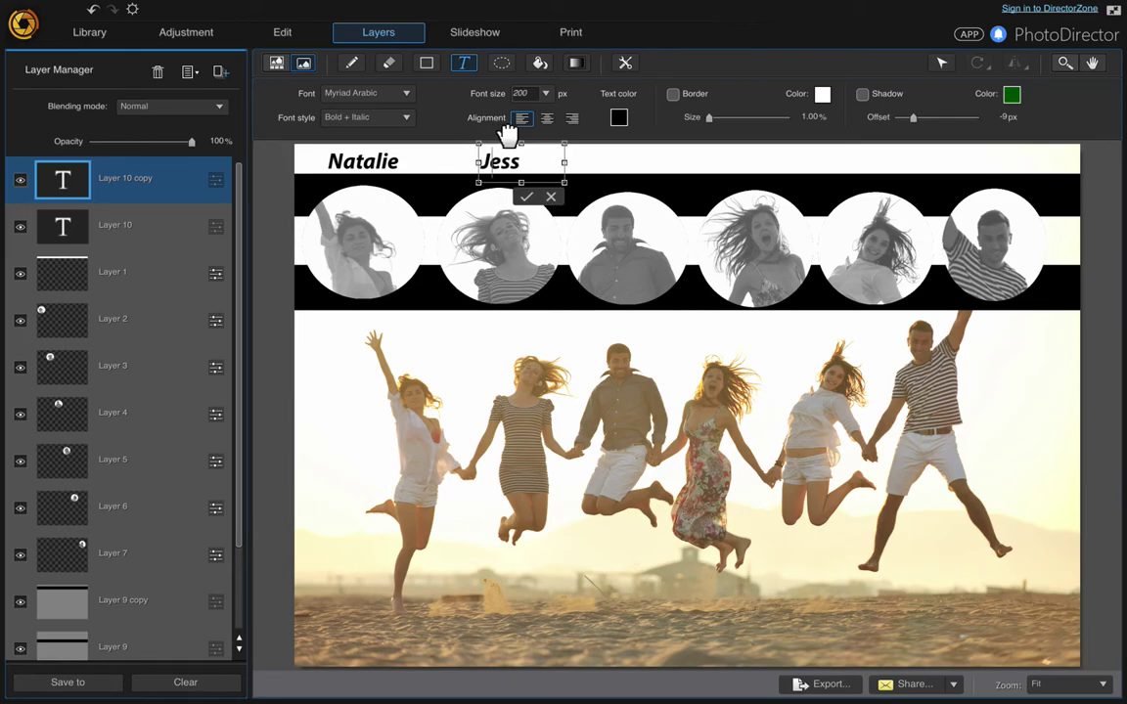
pyautogui.click(528, 198)
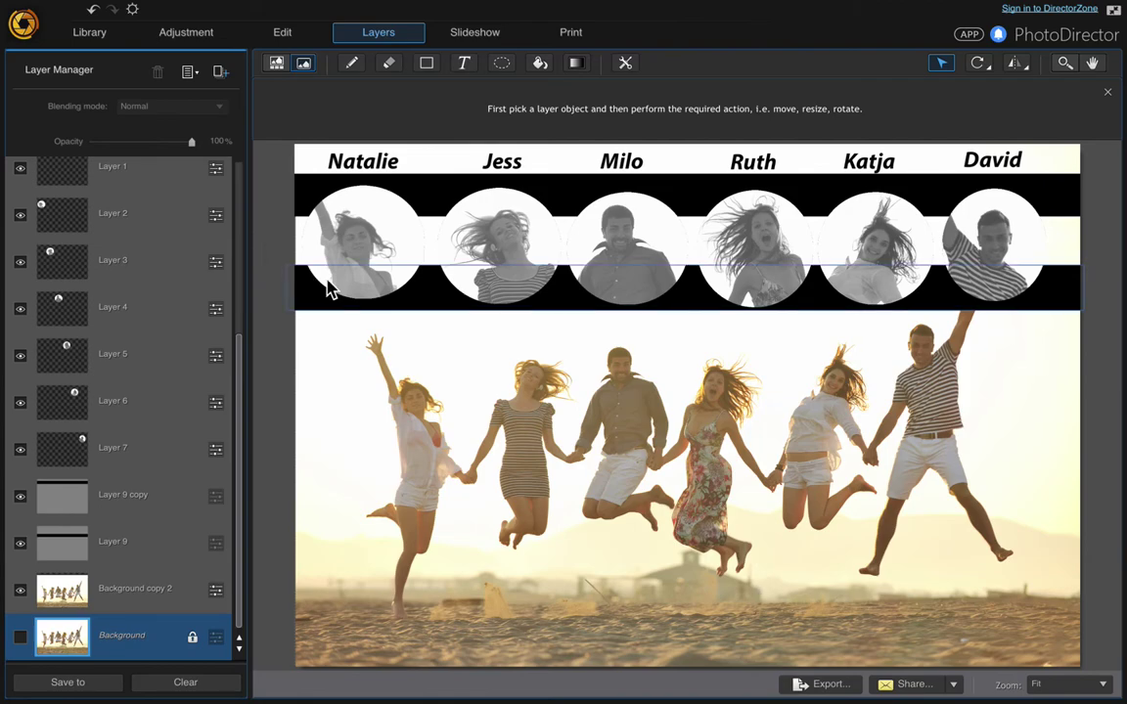
# Move Background copy 2 straight down so the jumping group sits lower beneath the black bars, and deselect it
pyautogui.click(207, 604)
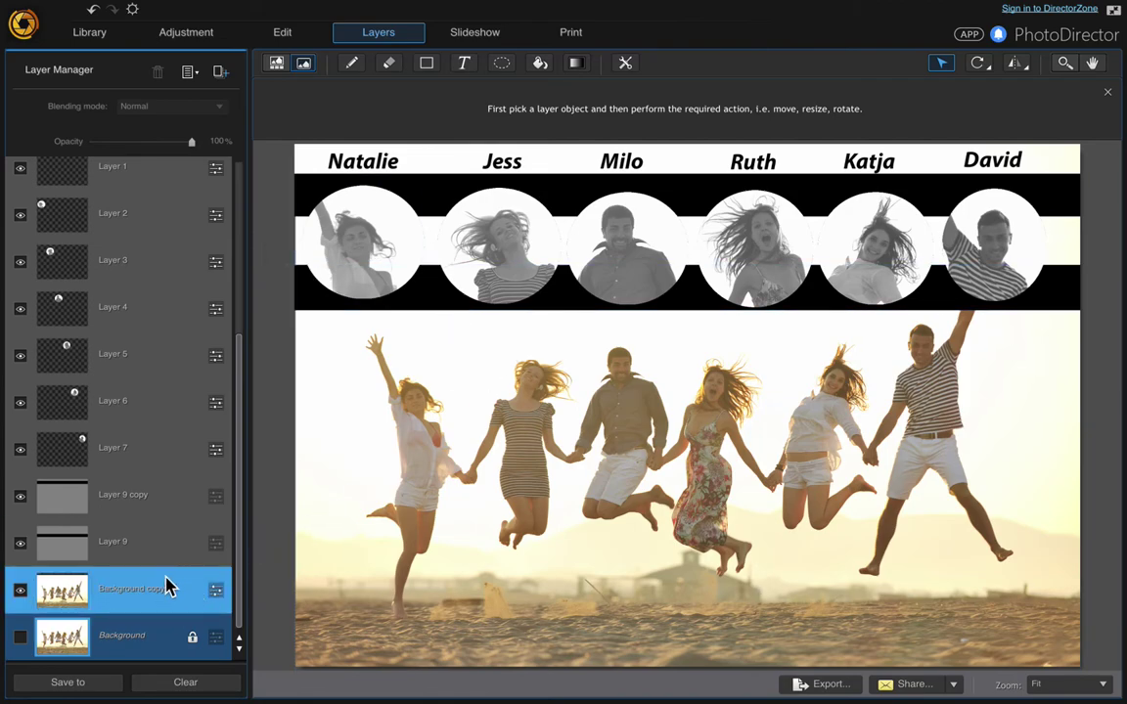
pyautogui.click(163, 588)
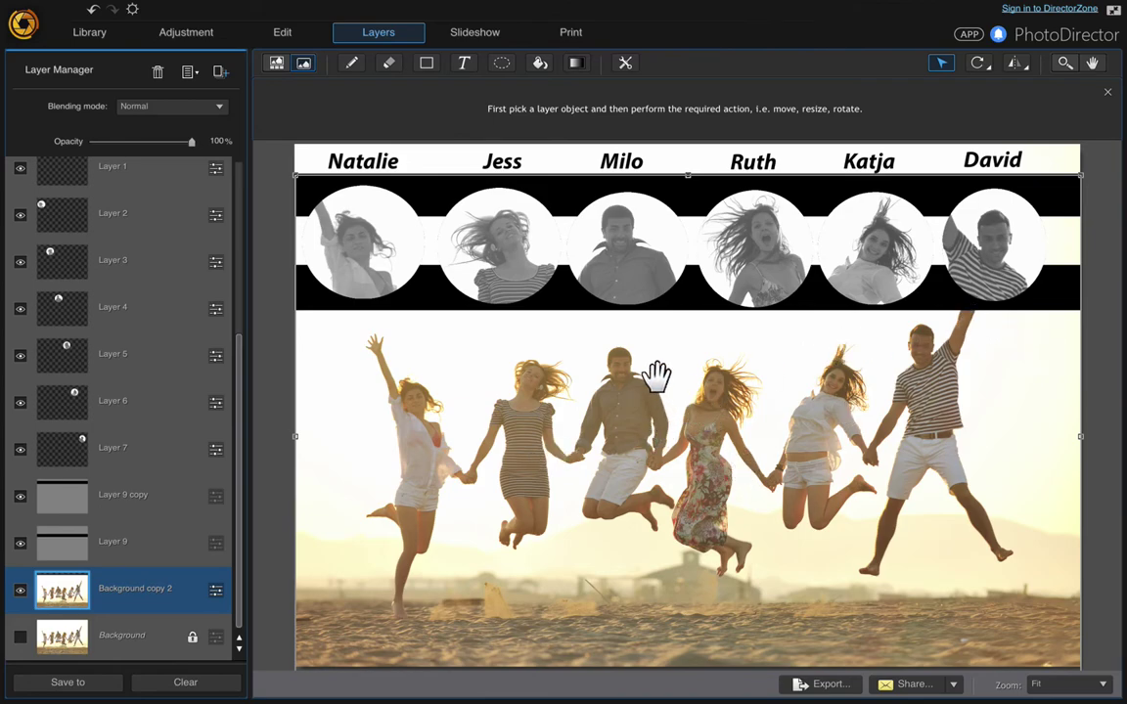
pyautogui.moveTo(665, 354); pyautogui.dragTo(665, 386)
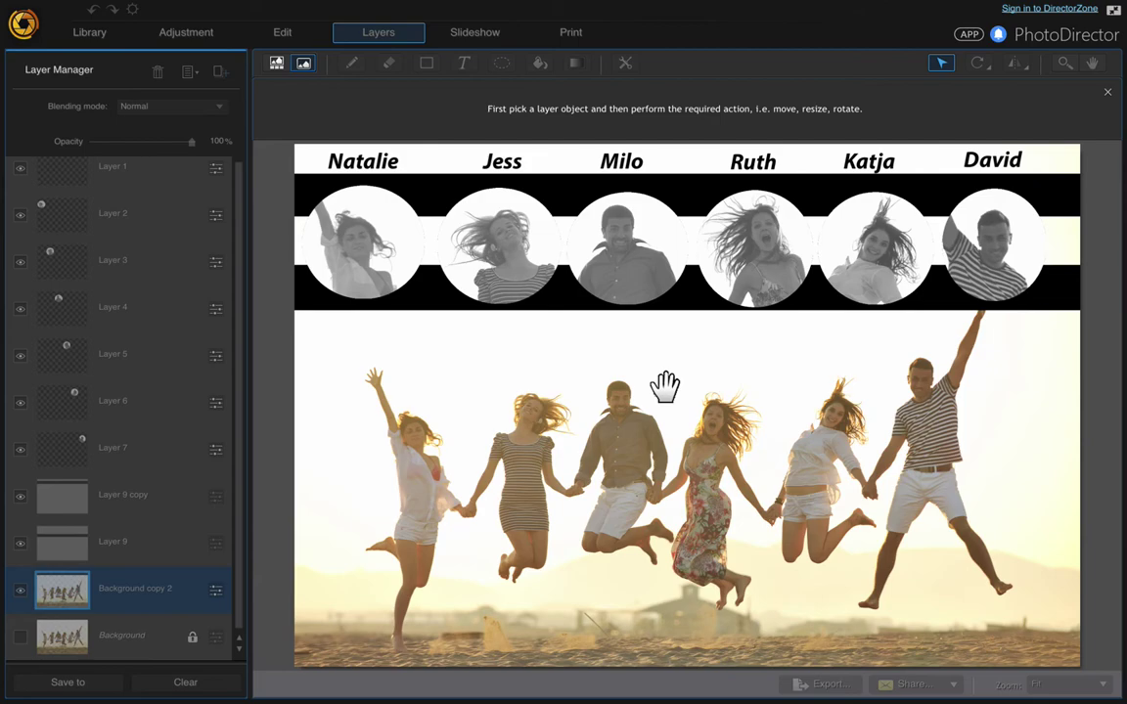
pyautogui.moveTo(664, 387); pyautogui.dragTo(664, 386)
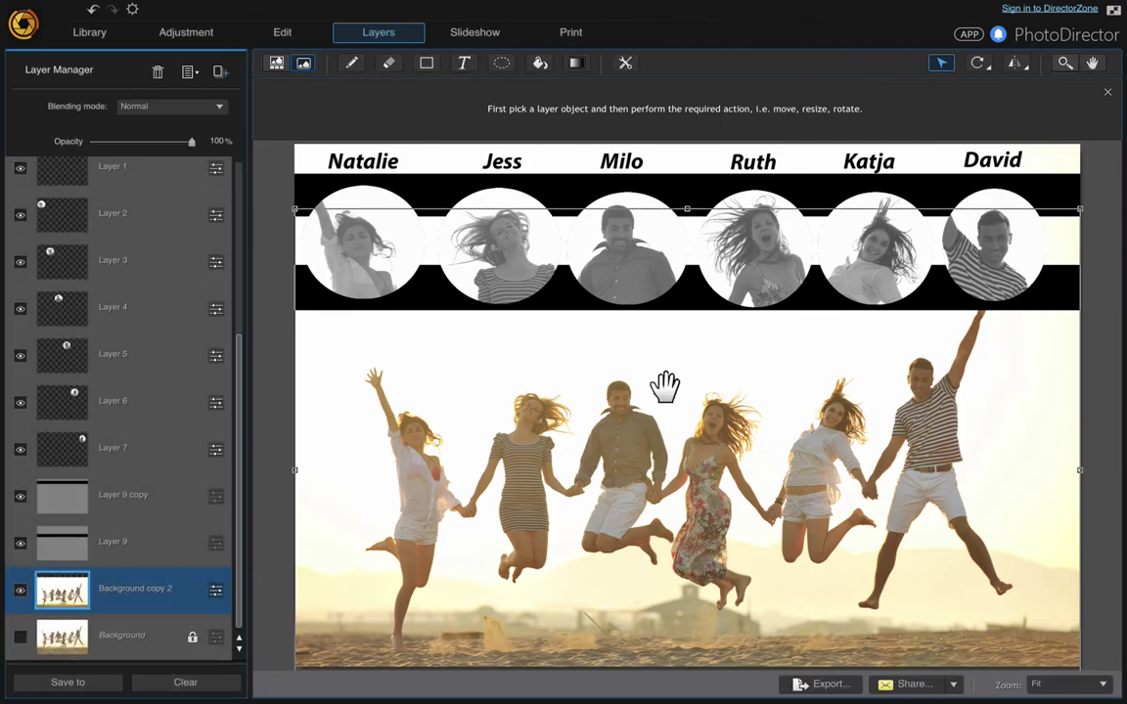
pyautogui.click(265, 242)
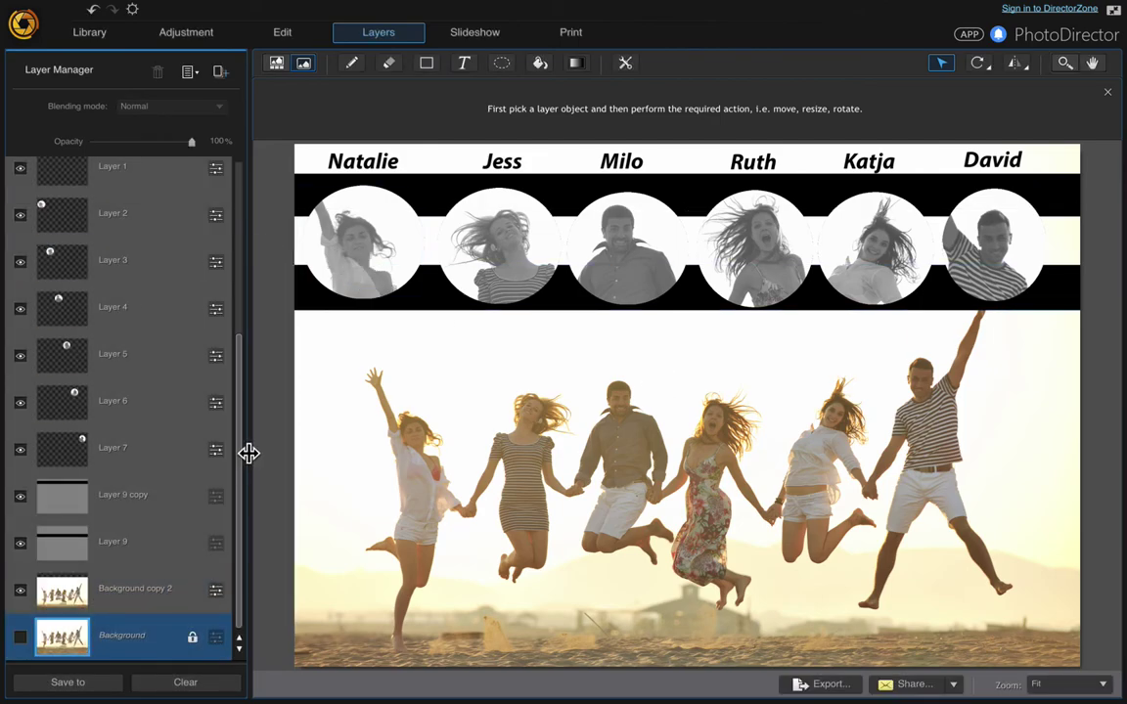
pyautogui.moveTo(243, 452); pyautogui.dragTo(251, 243)
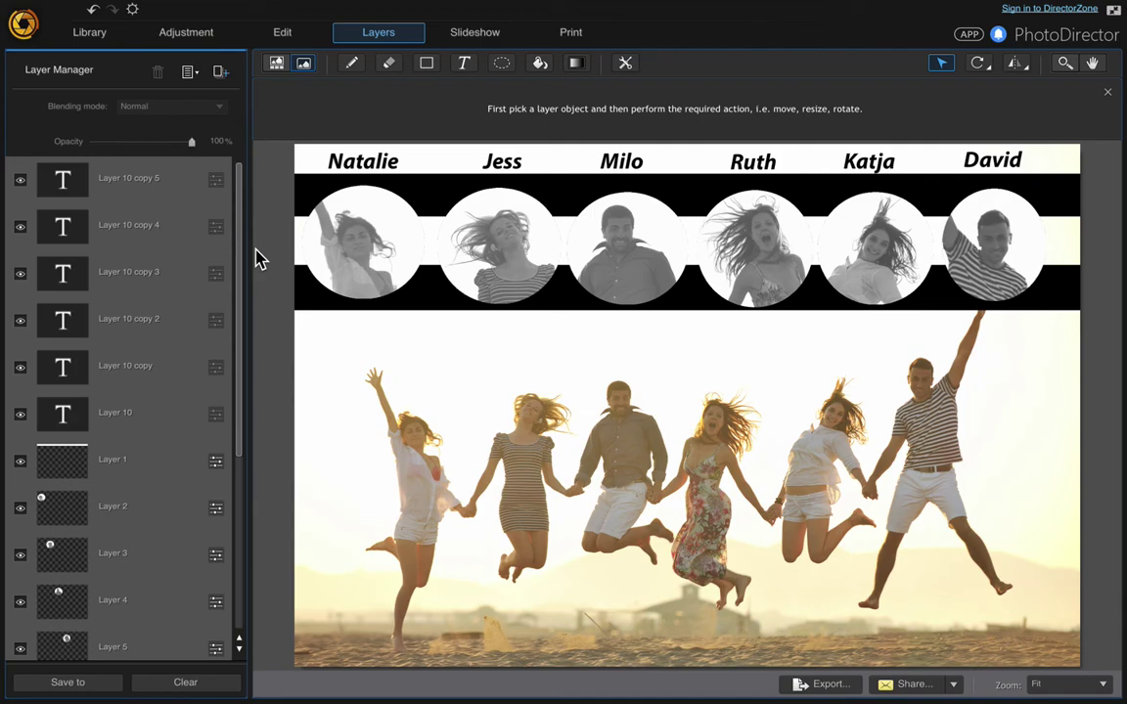
pyautogui.moveTo(294, 8)
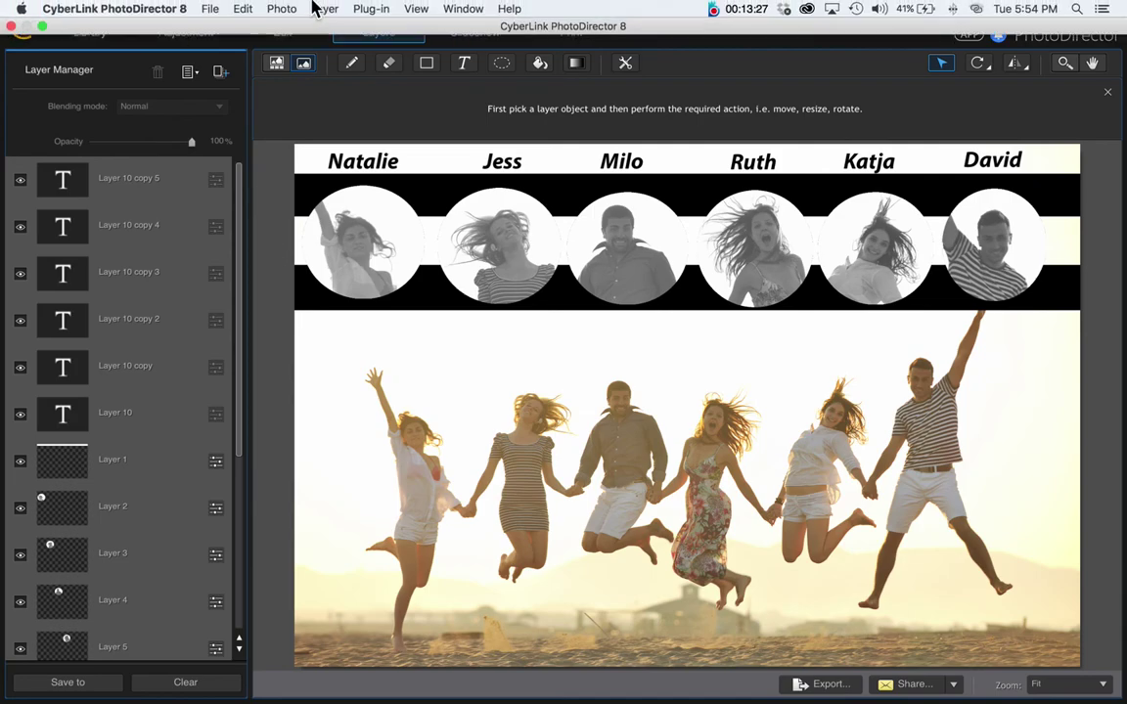
pyautogui.click(213, 9)
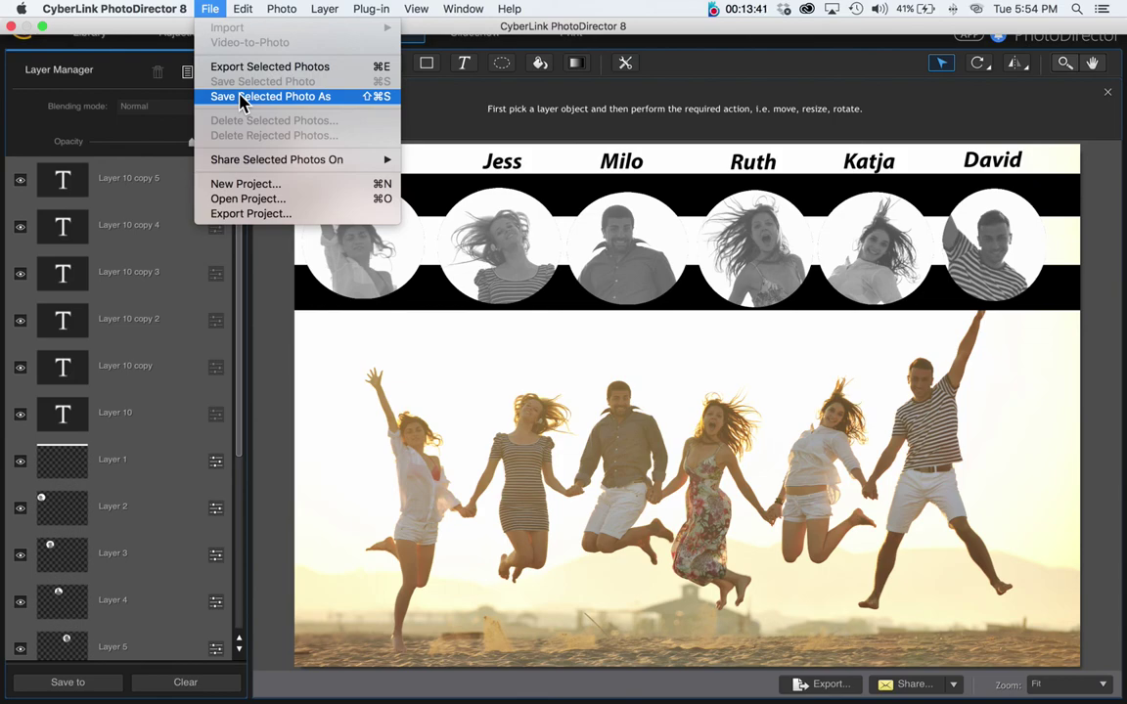
pyautogui.click(264, 336)
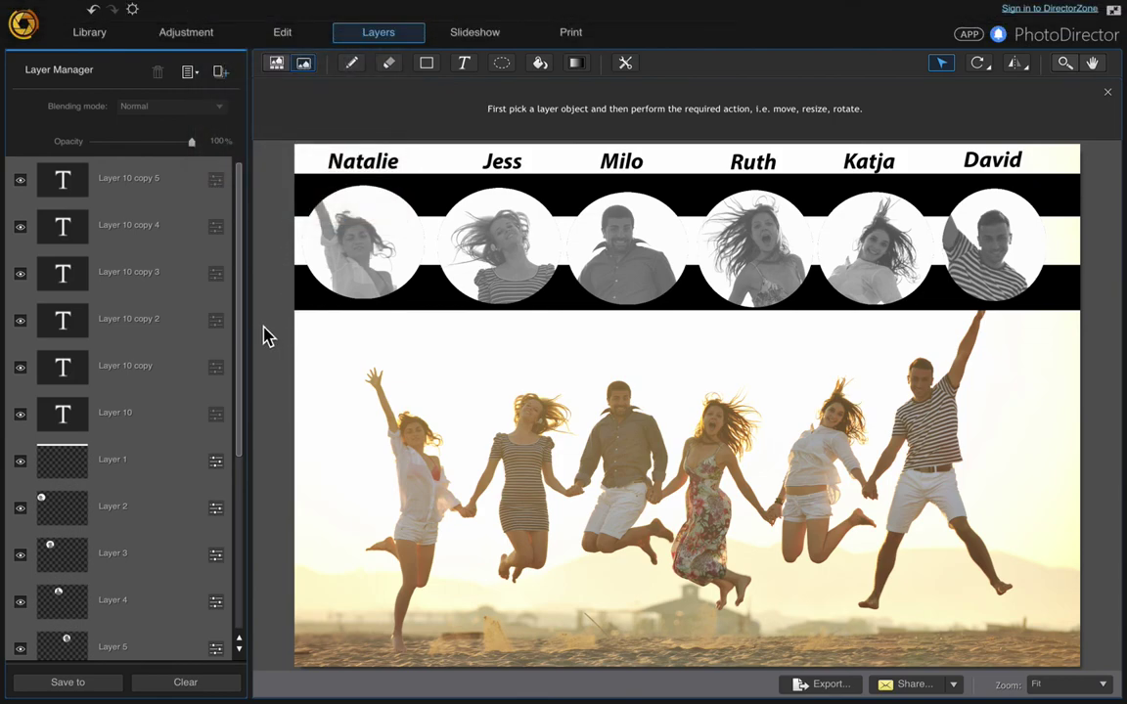